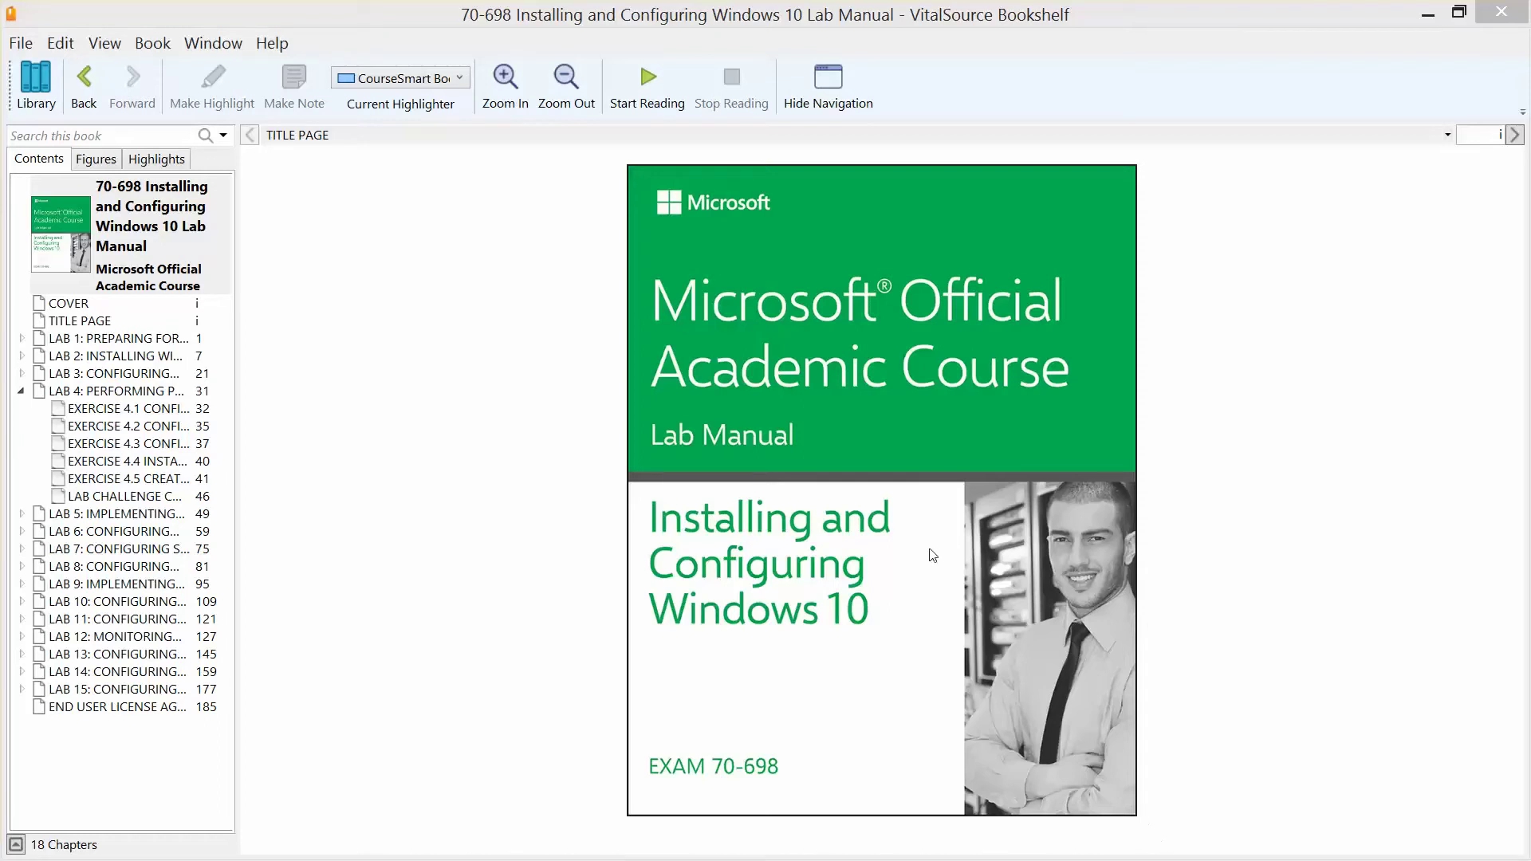
# - Open Lab 4's Exercise 4.3, Configuring Internet Explorer, in the lab manual
pyautogui.click(153, 396)
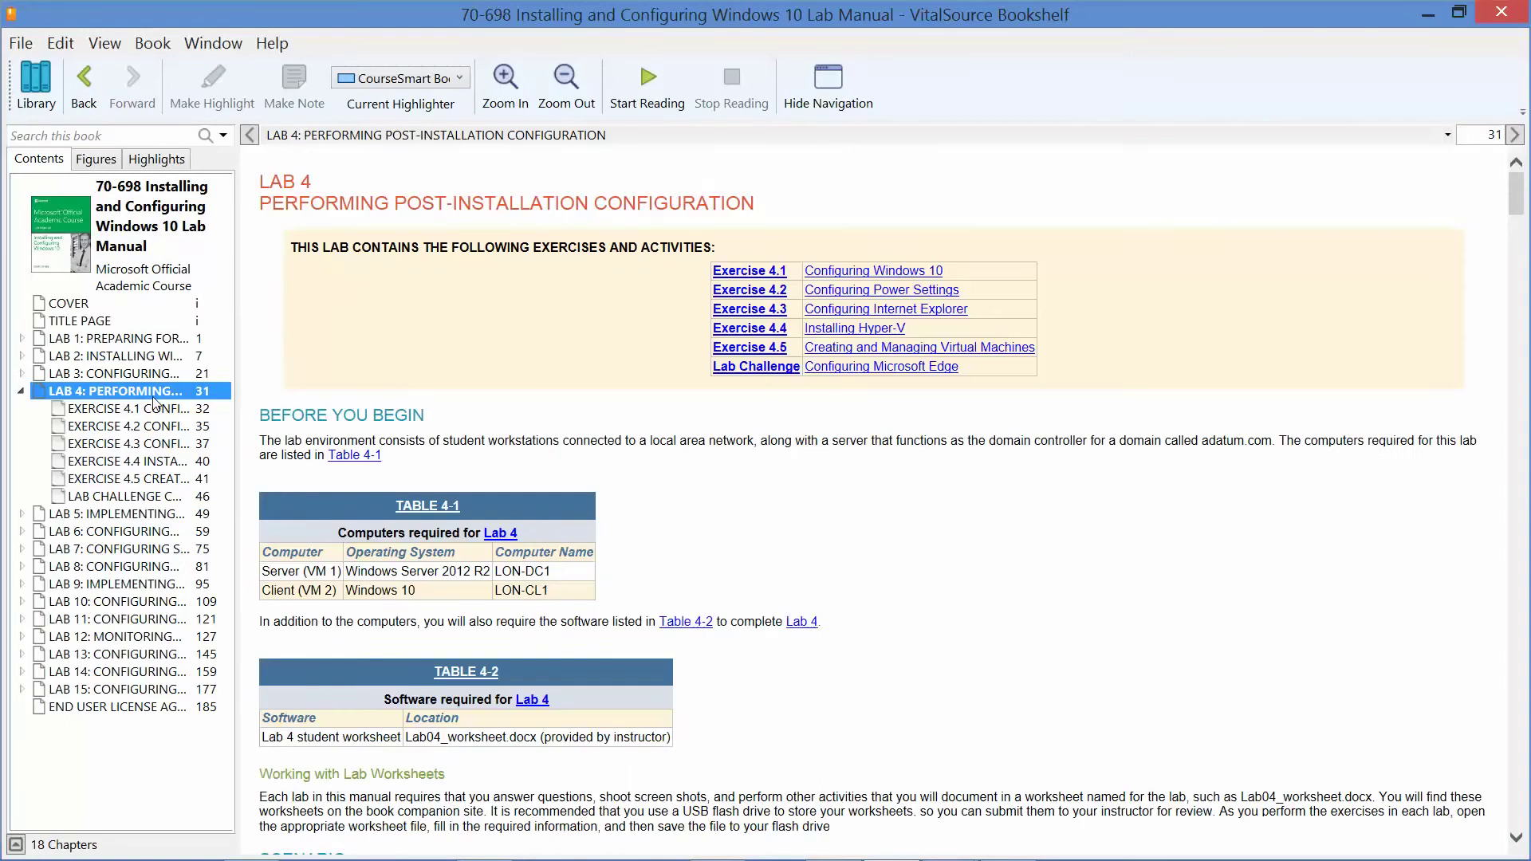
pyautogui.click(154, 447)
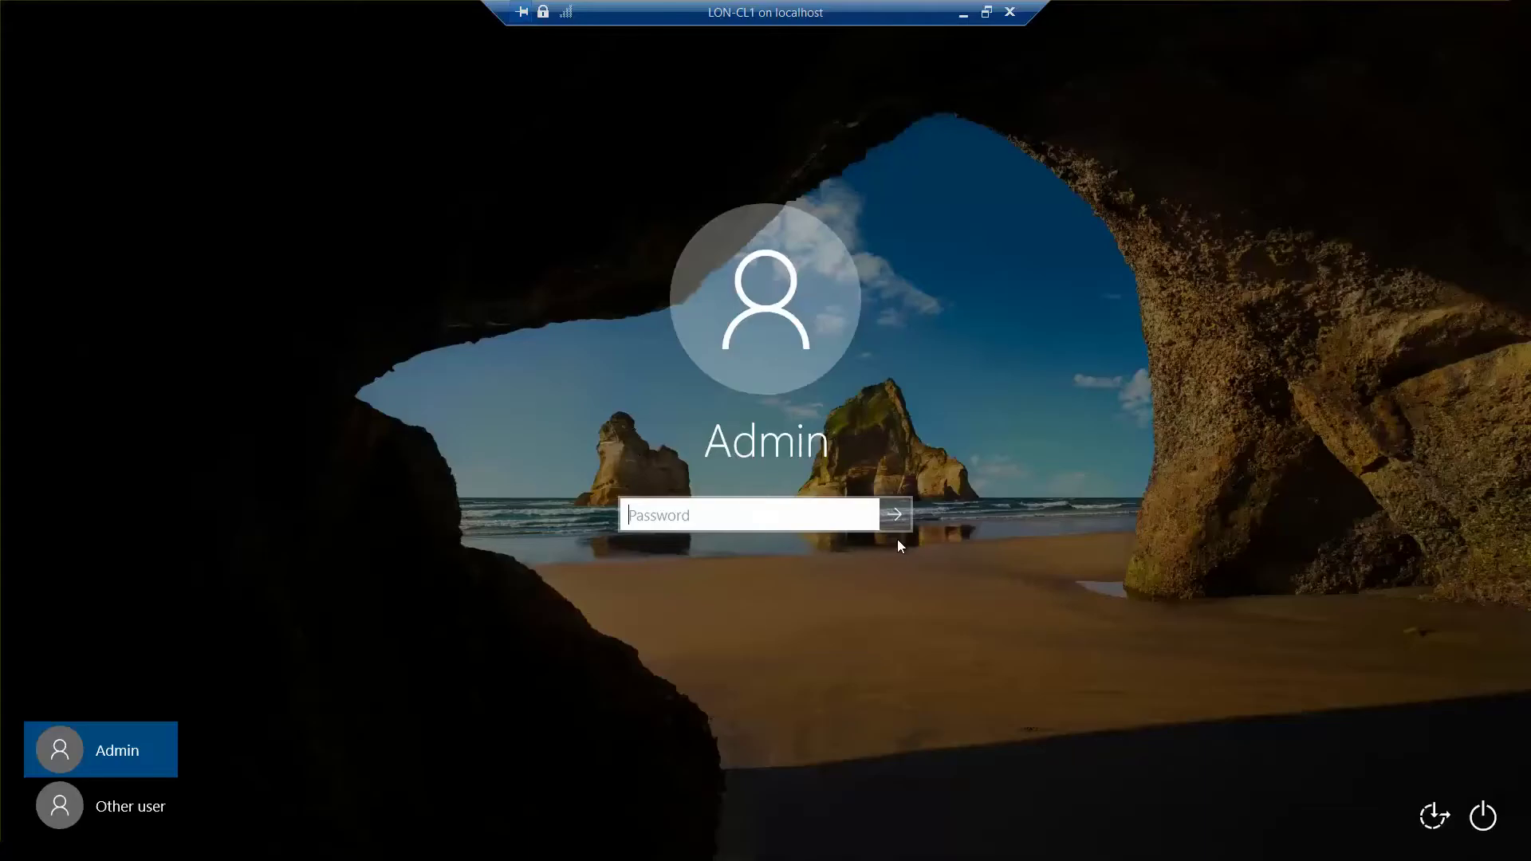
# - Sign in to LON-CL1 as the ADATUM domain administrator using the account password
pyautogui.click(89, 821)
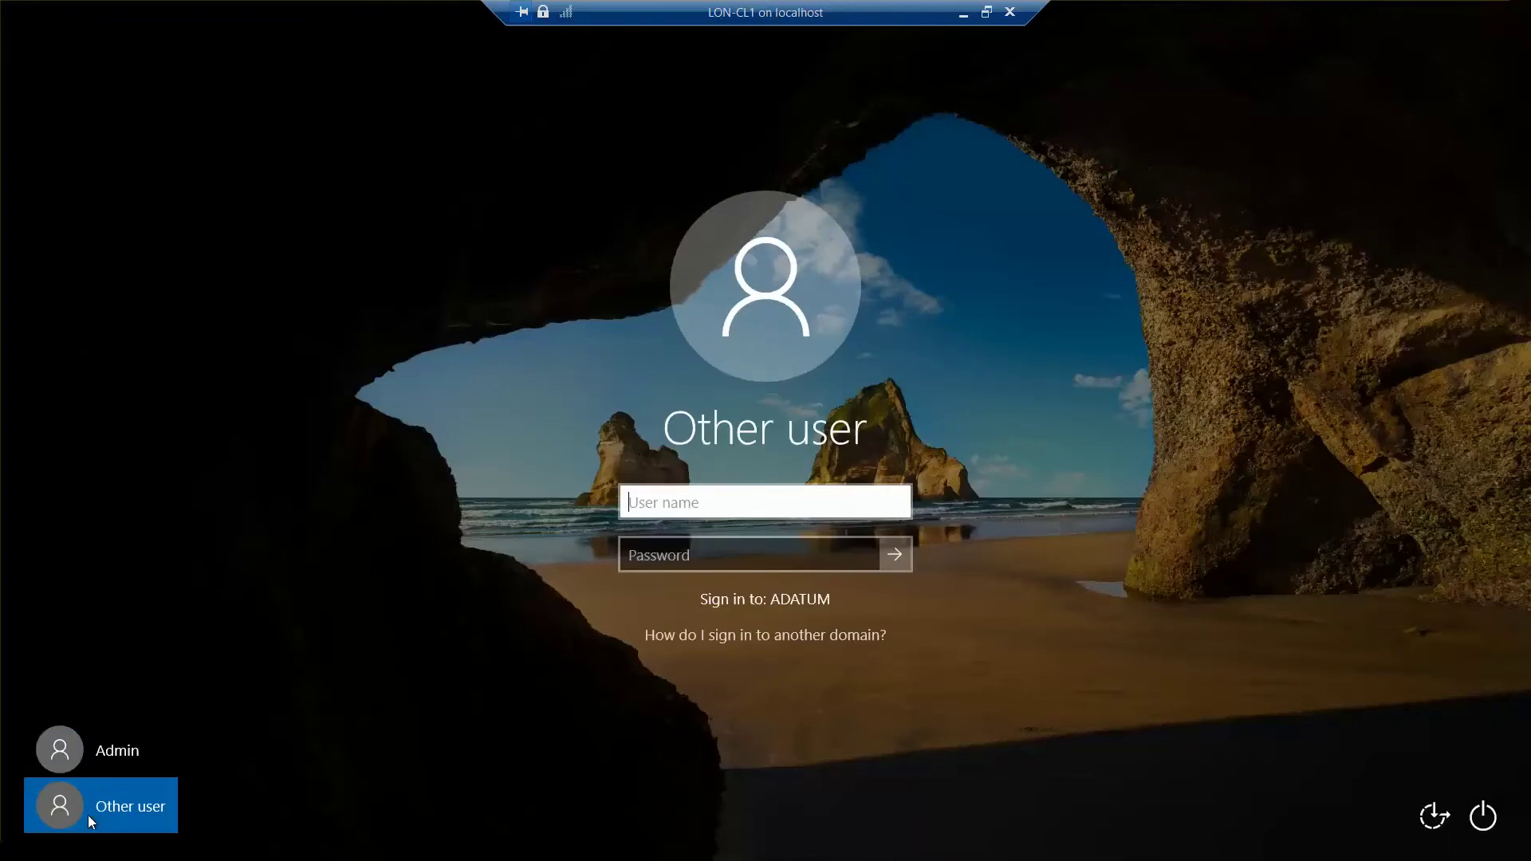
pyautogui.write('adatum')
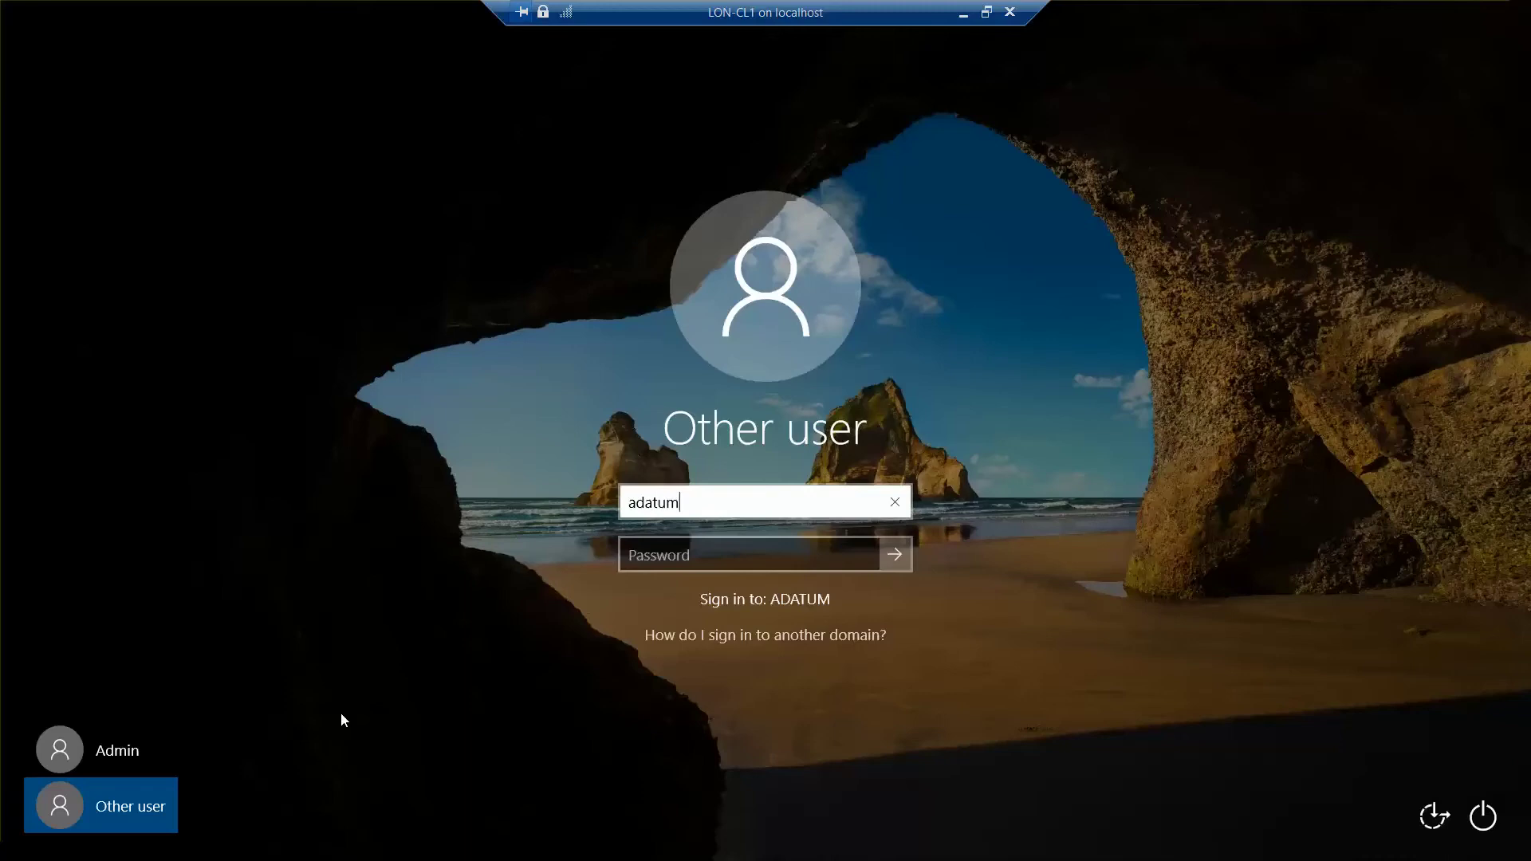
pyautogui.write('\\administrator')
pyautogui.press('Tab')
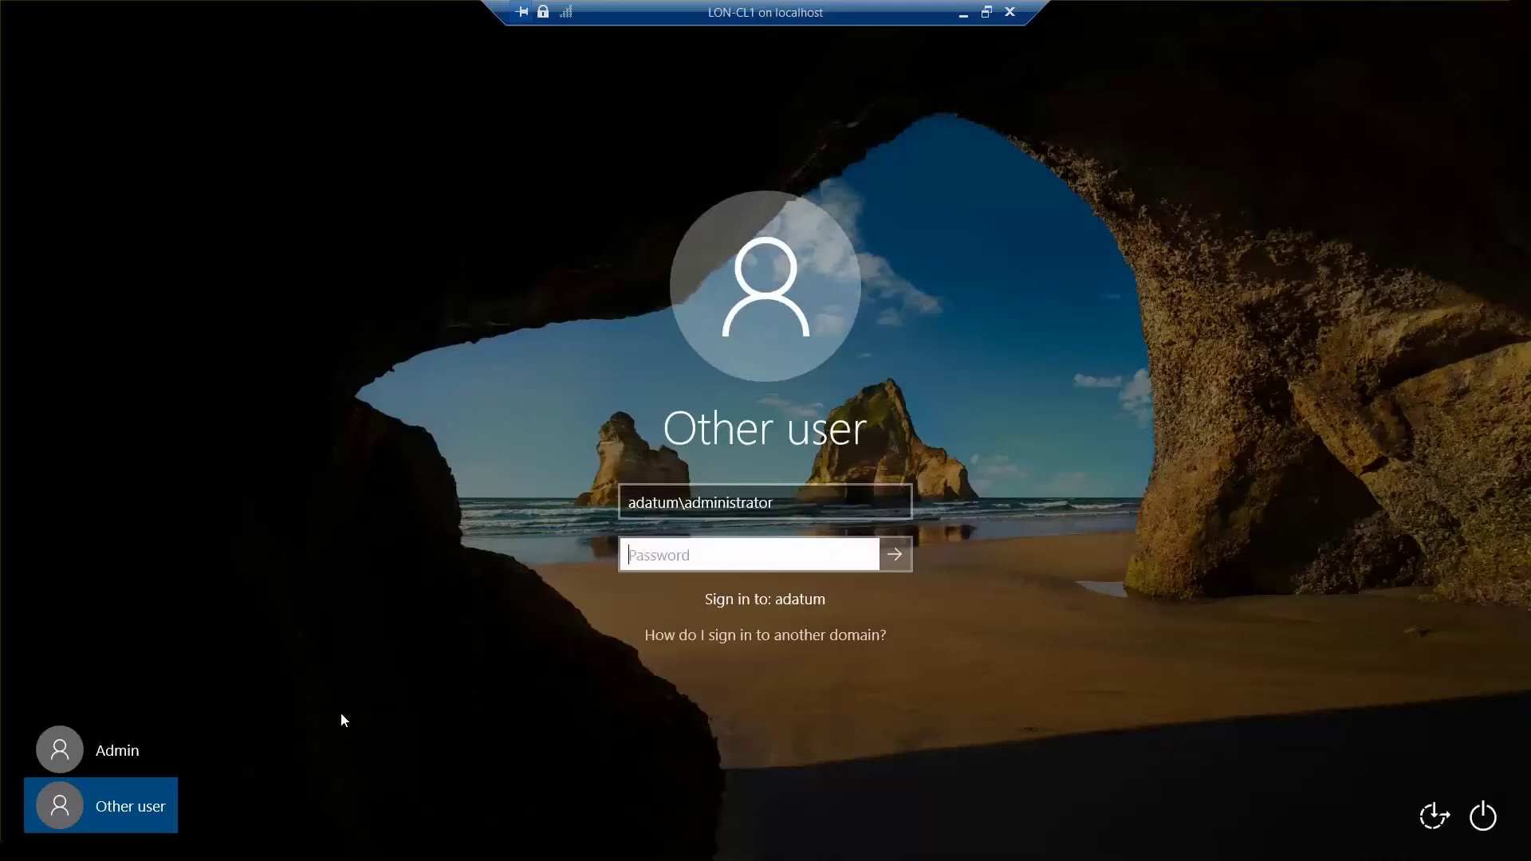
pyautogui.write('Pa55w.rd')
pyautogui.press('Return')
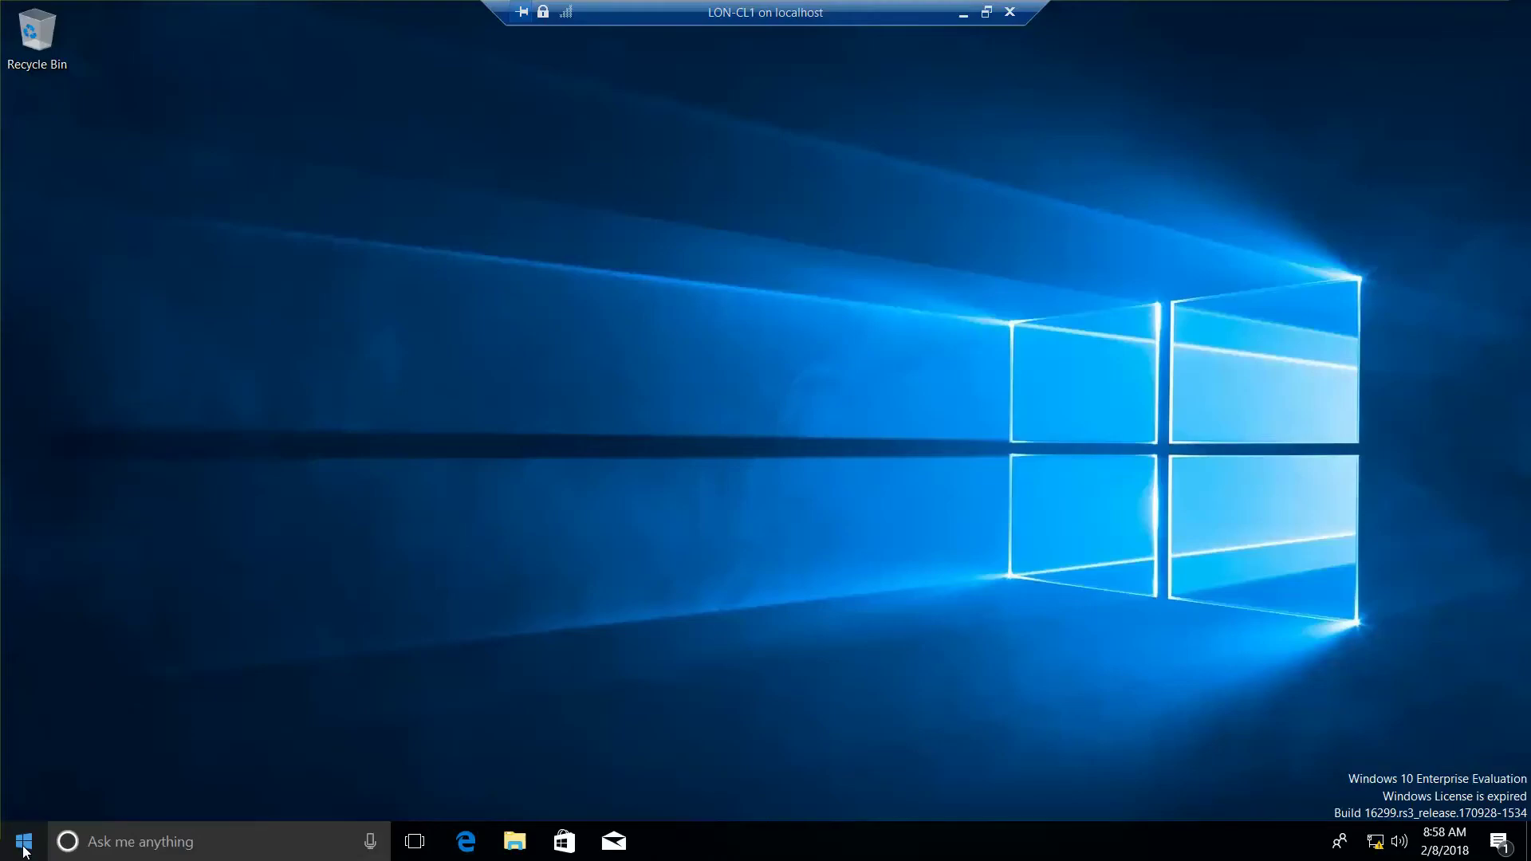
# - Search Windows for 'in' to list Internet Explorer and Internet Options
pyautogui.rightClick(24, 850)
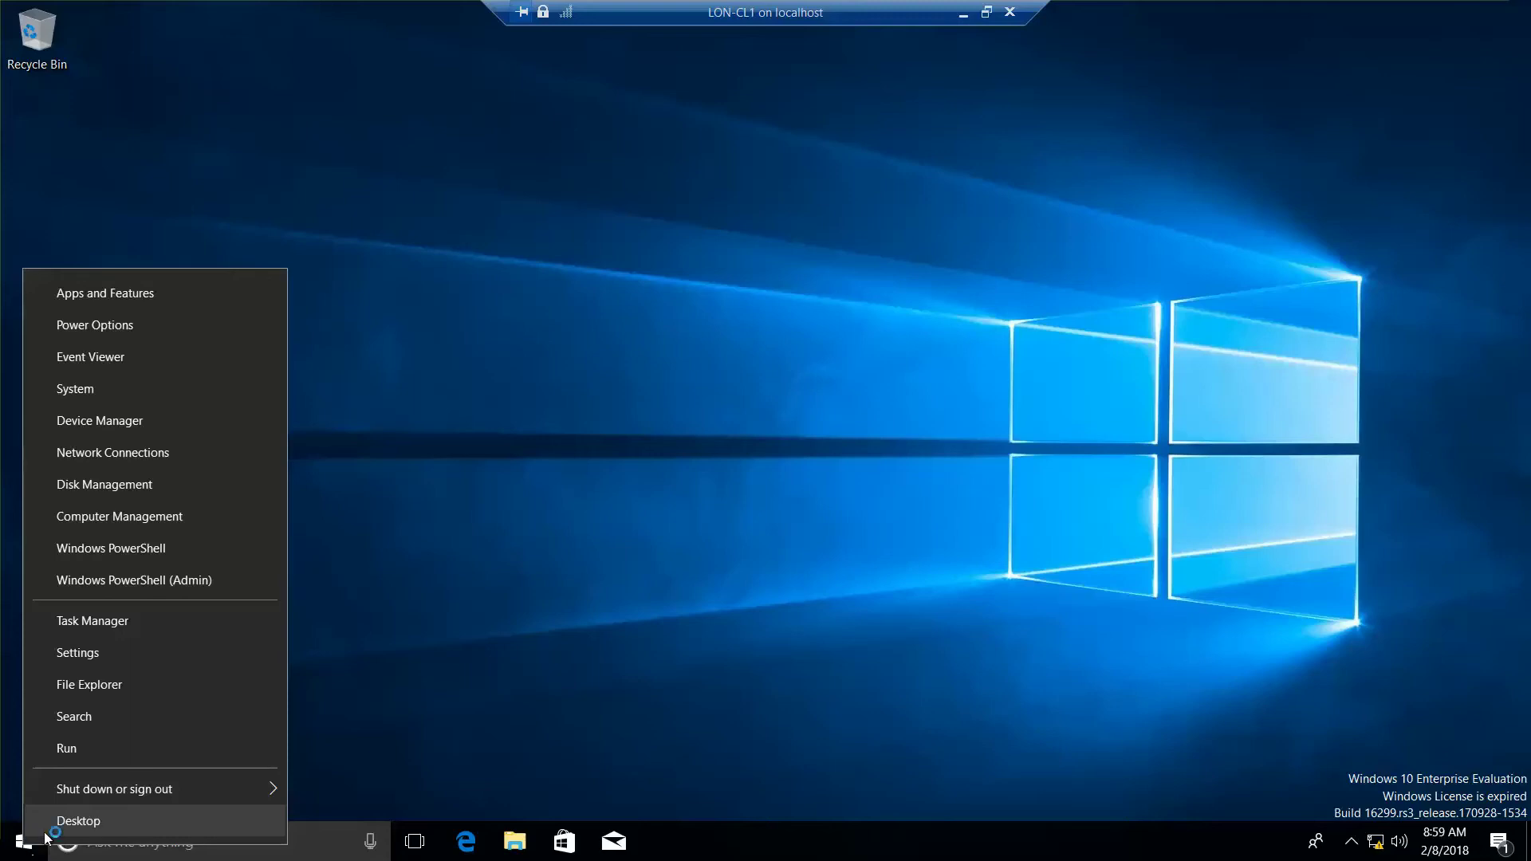
pyautogui.click(152, 717)
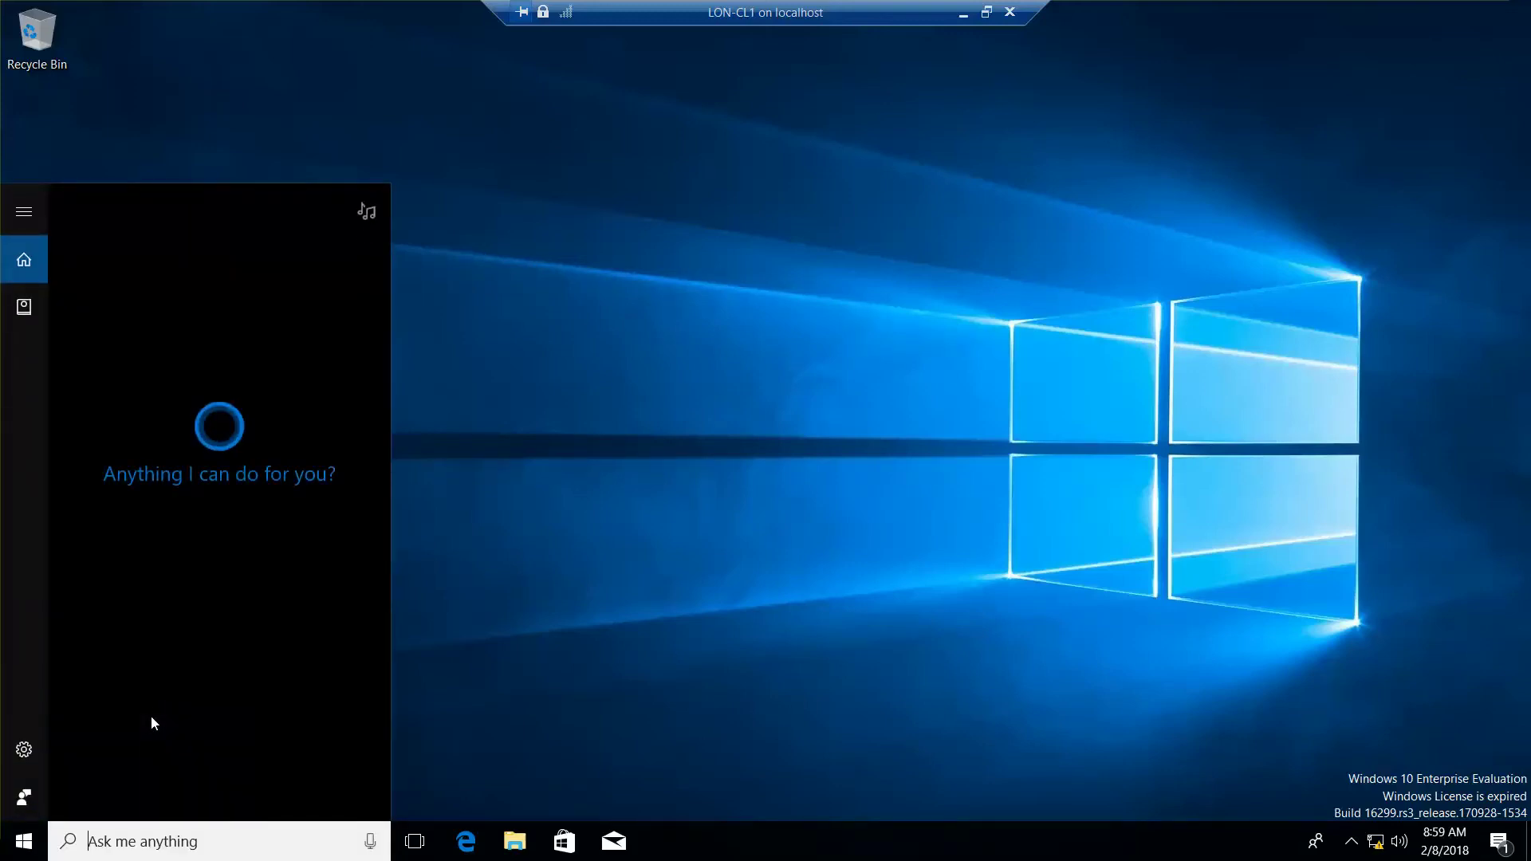
pyautogui.write('IE')
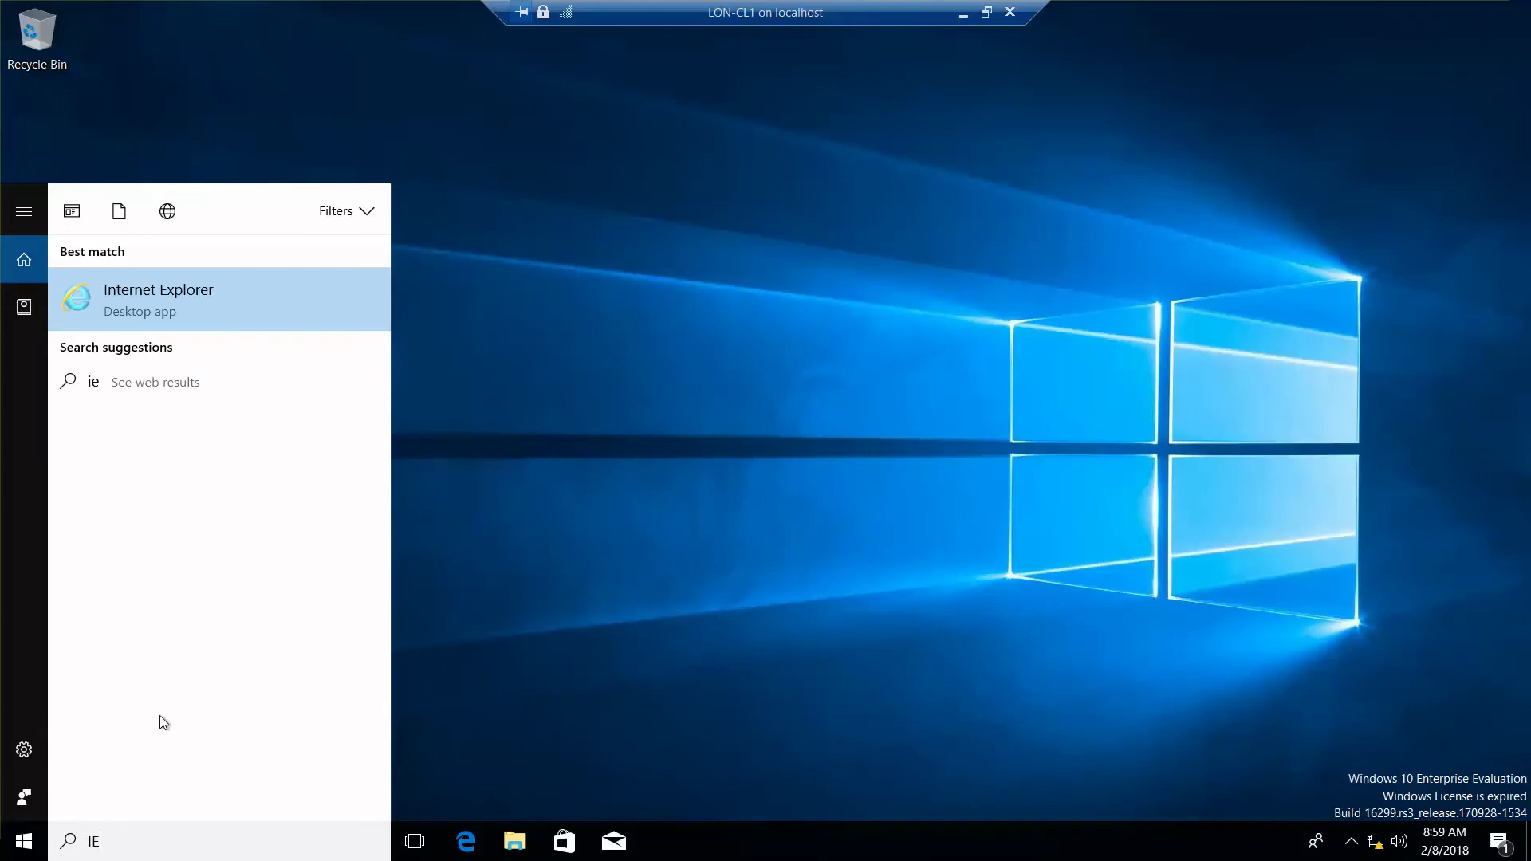
pyautogui.press('BackSpace')
pyautogui.press('BackSpace')
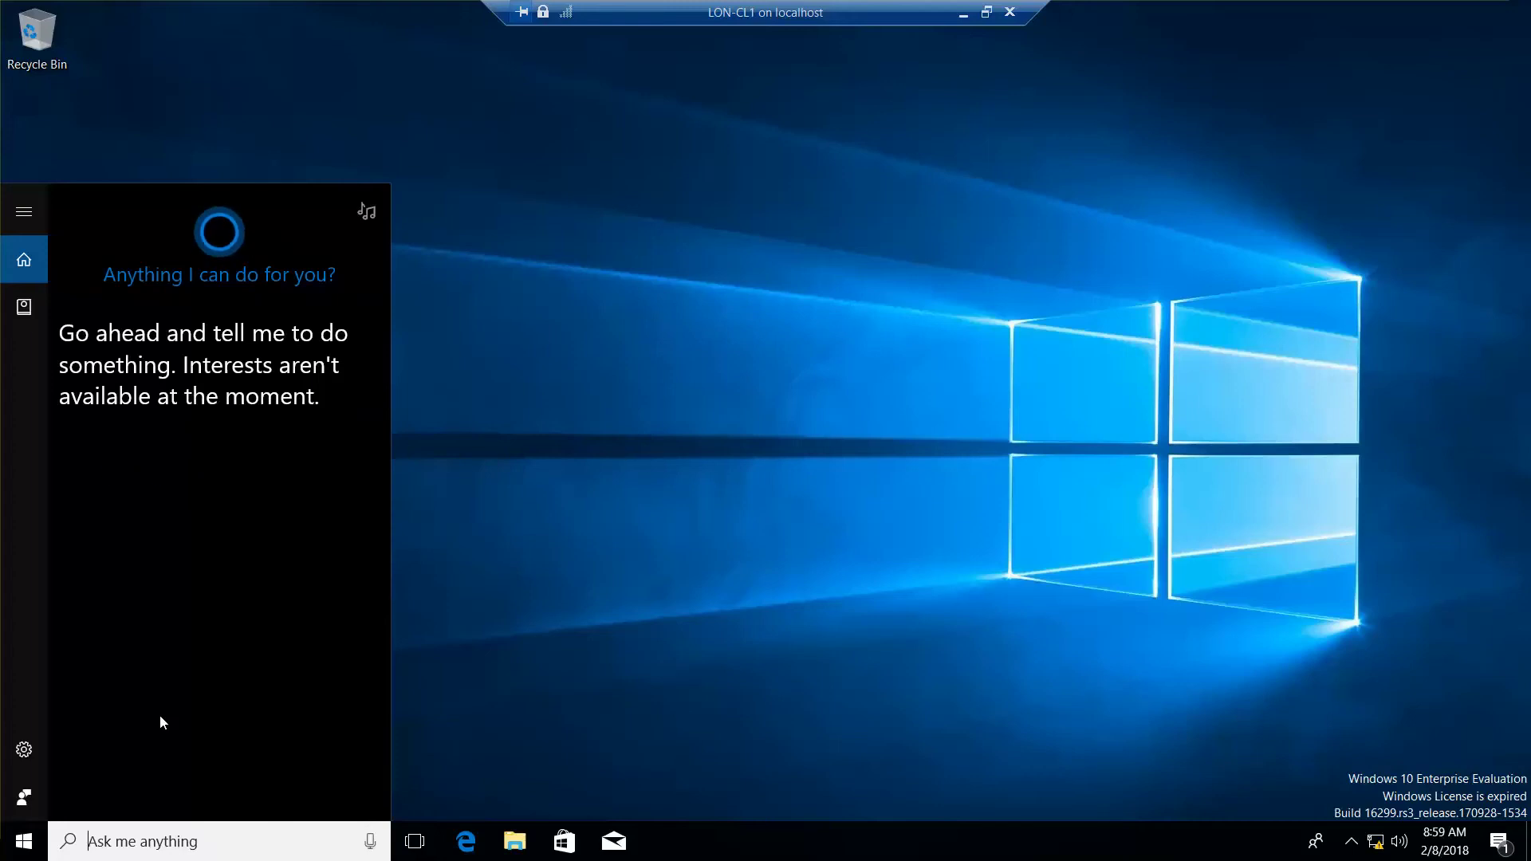
pyautogui.write('in')
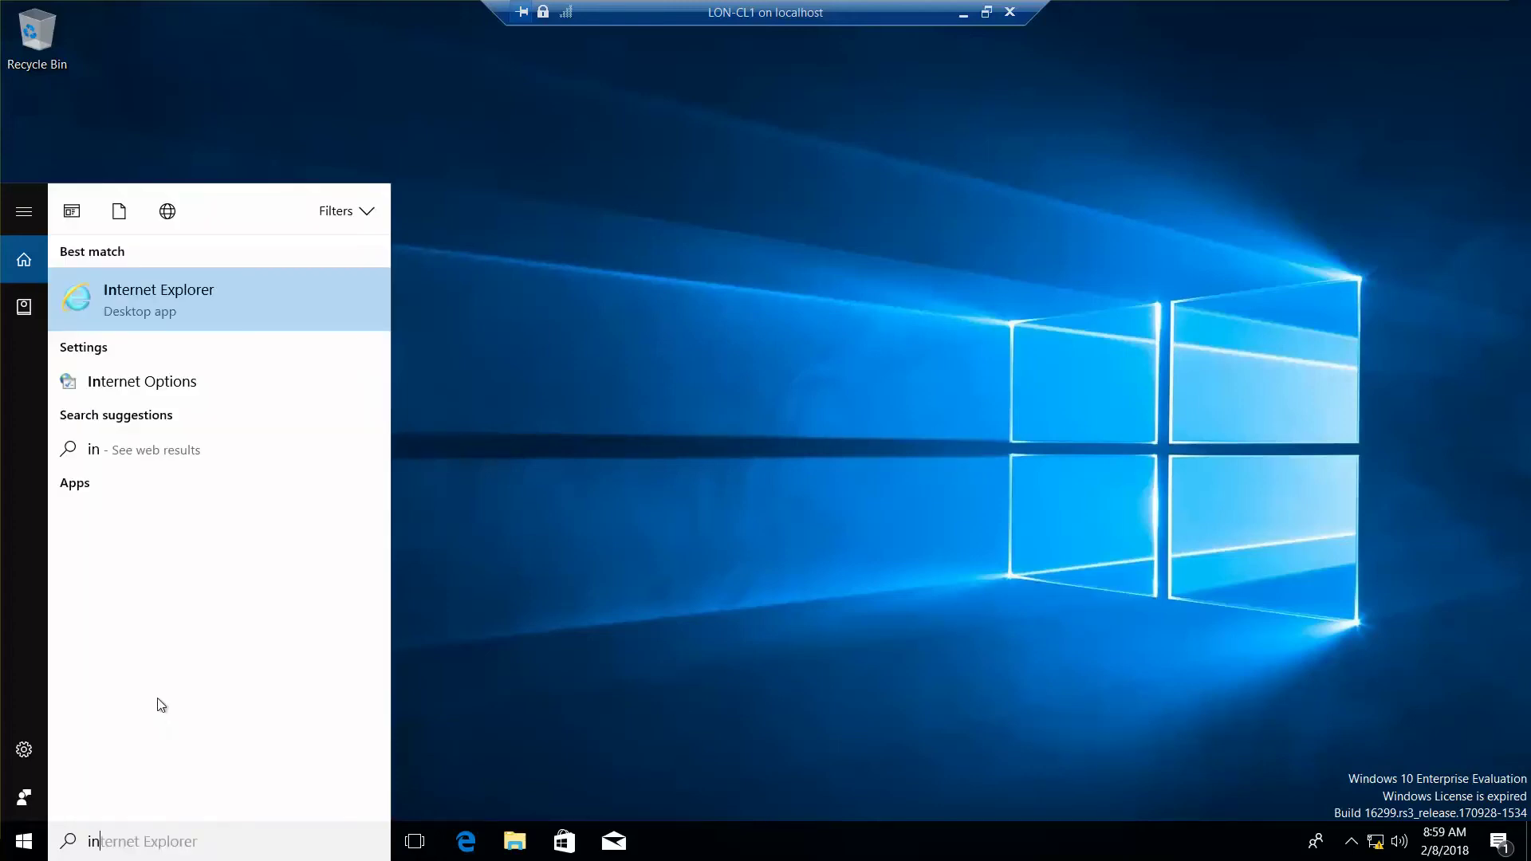
# - Open Internet Options and review the Security, Privacy, Content, Programs, Advanced and General tabs
pyautogui.click(147, 392)
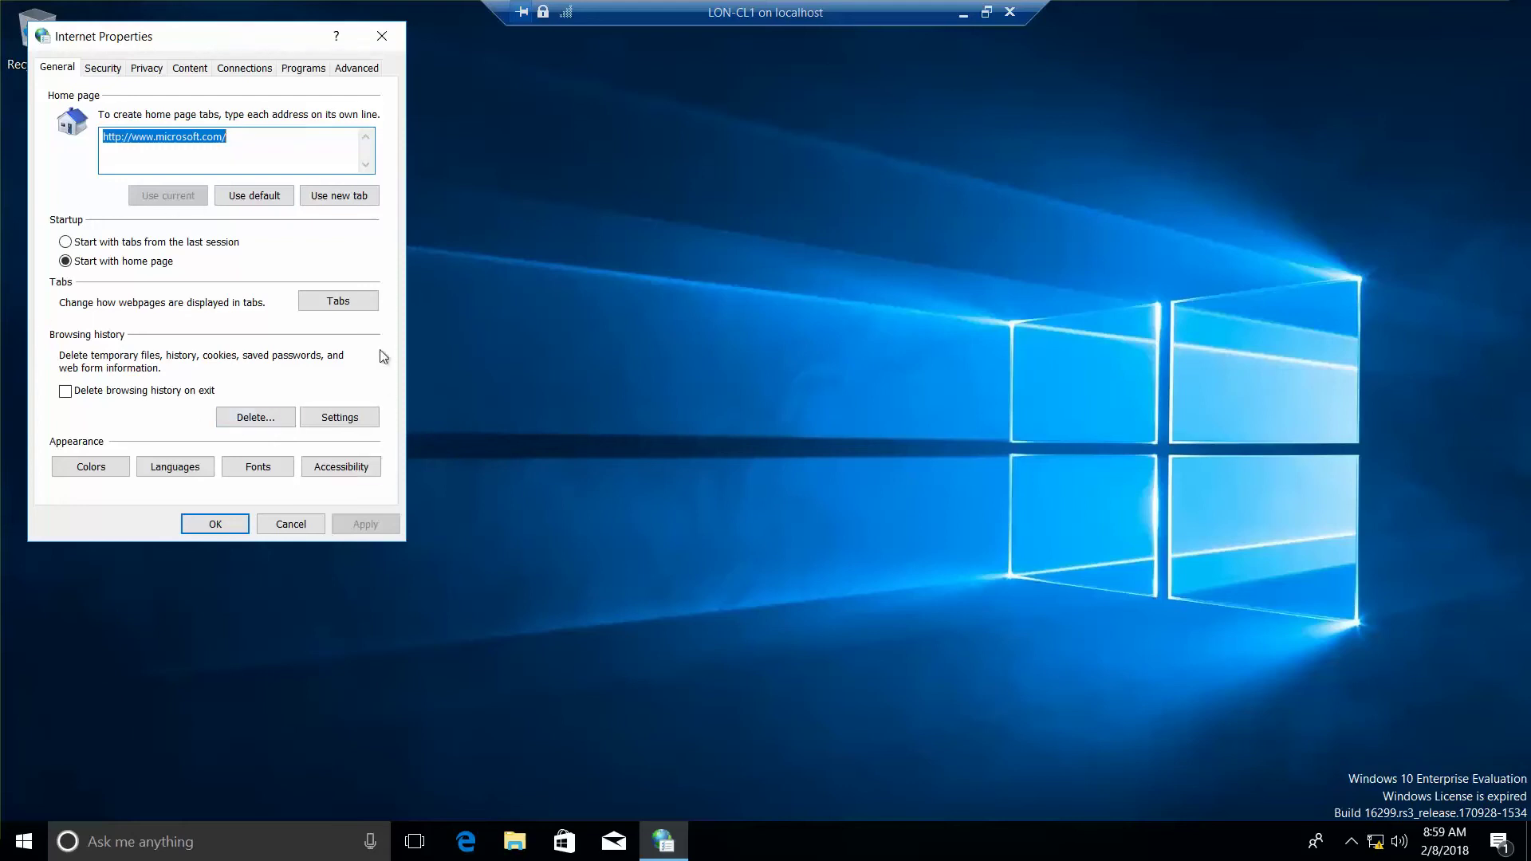
pyautogui.click(103, 70)
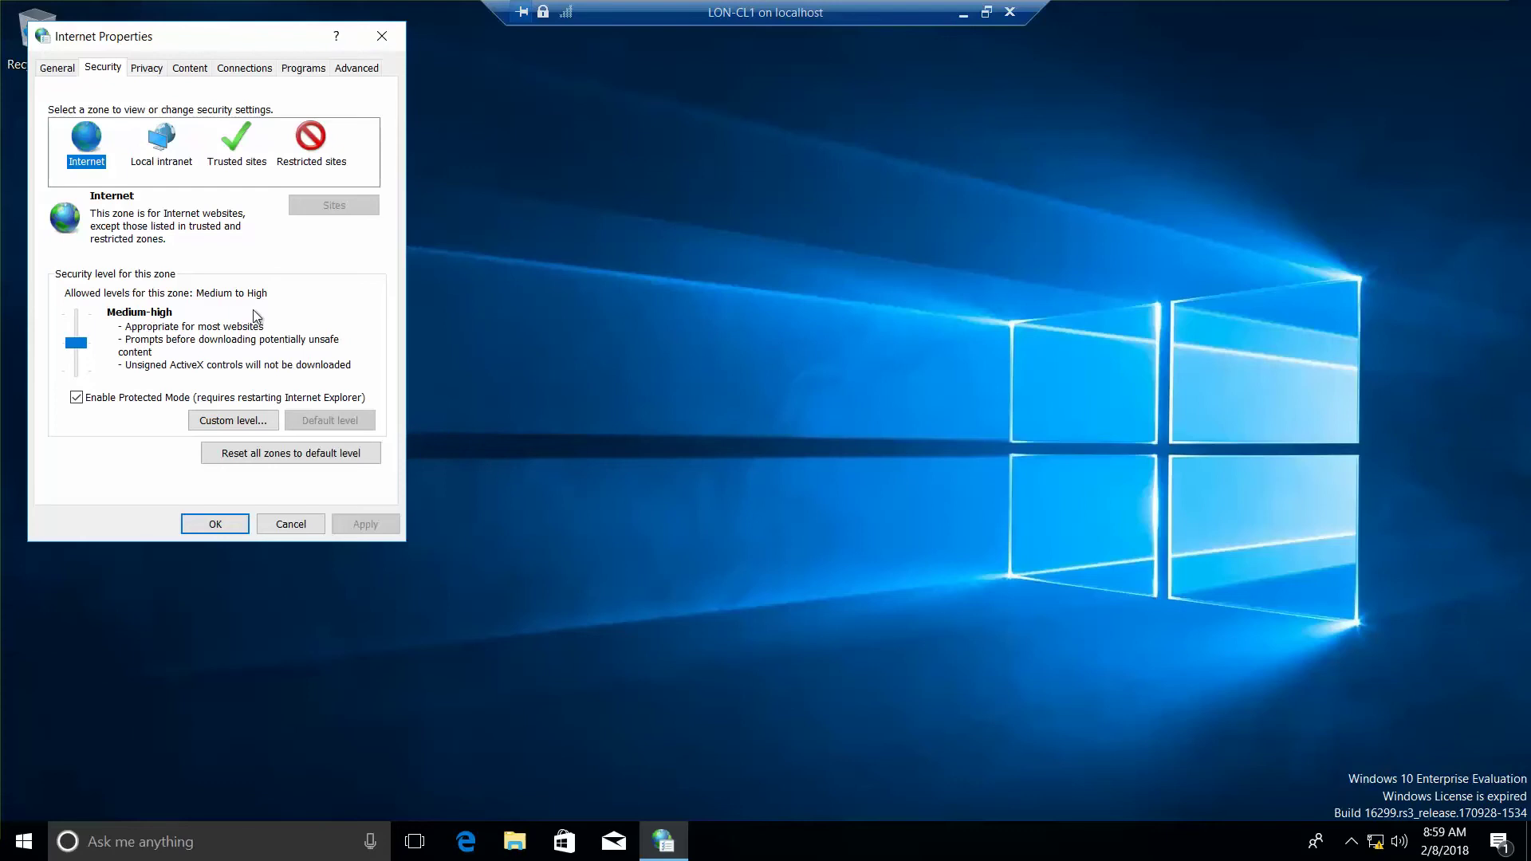
pyautogui.click(154, 73)
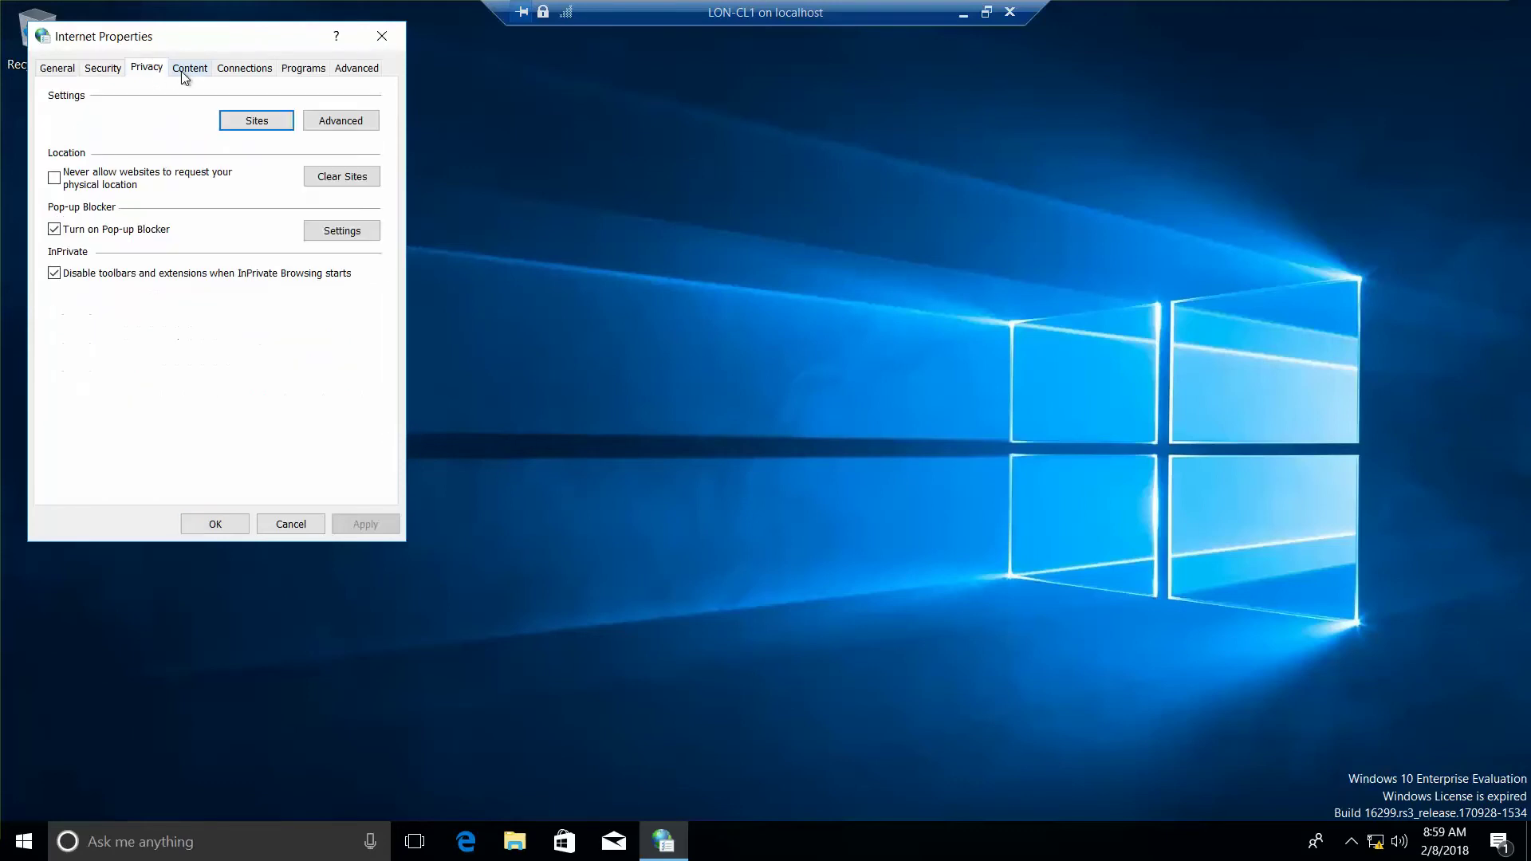
pyautogui.click(183, 75)
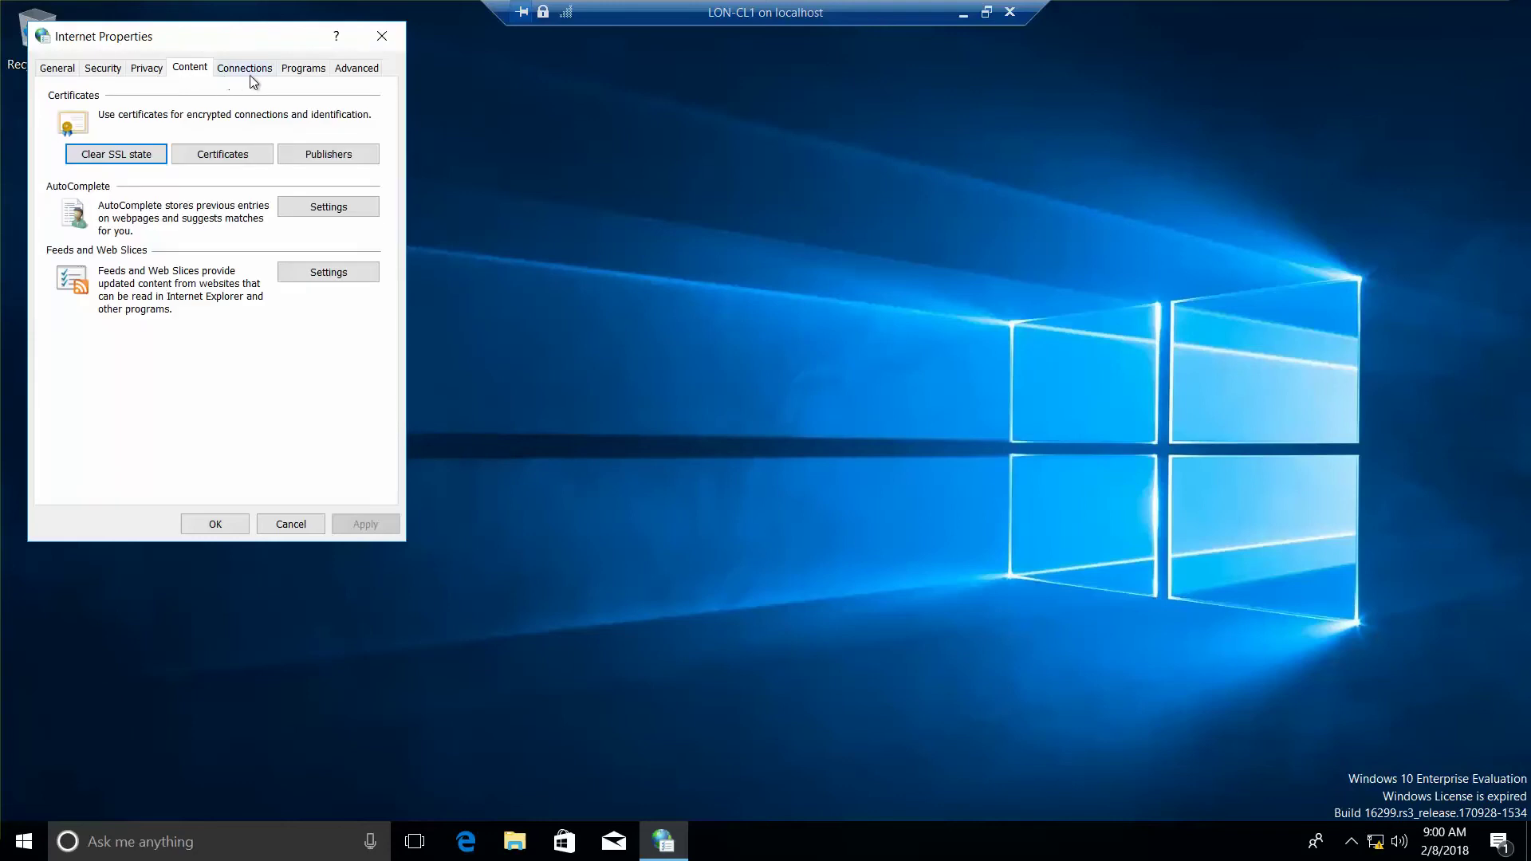
pyautogui.click(294, 76)
pyautogui.click(364, 76)
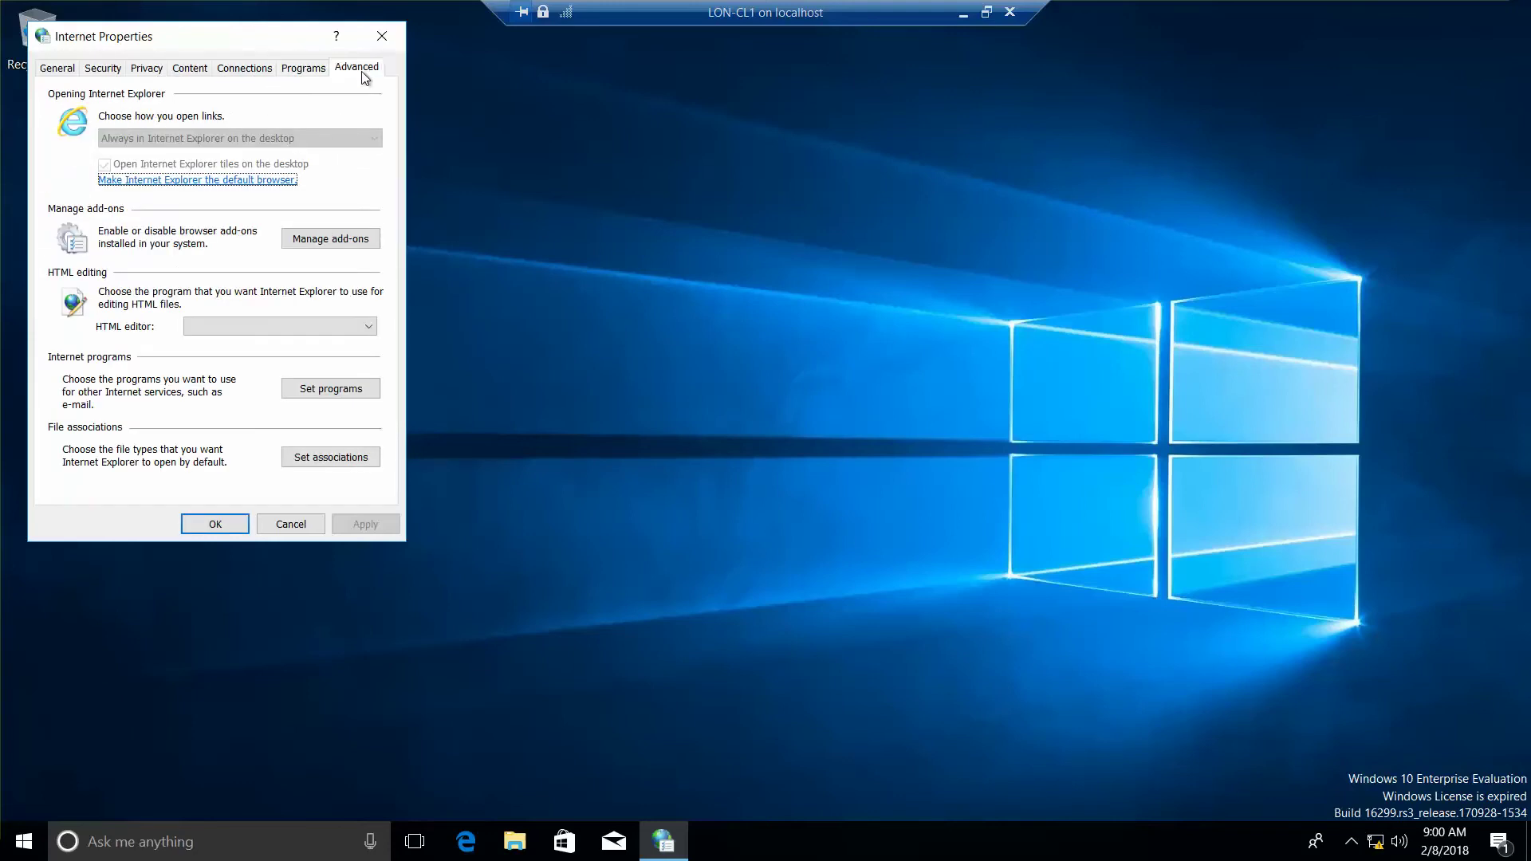
pyautogui.click(313, 70)
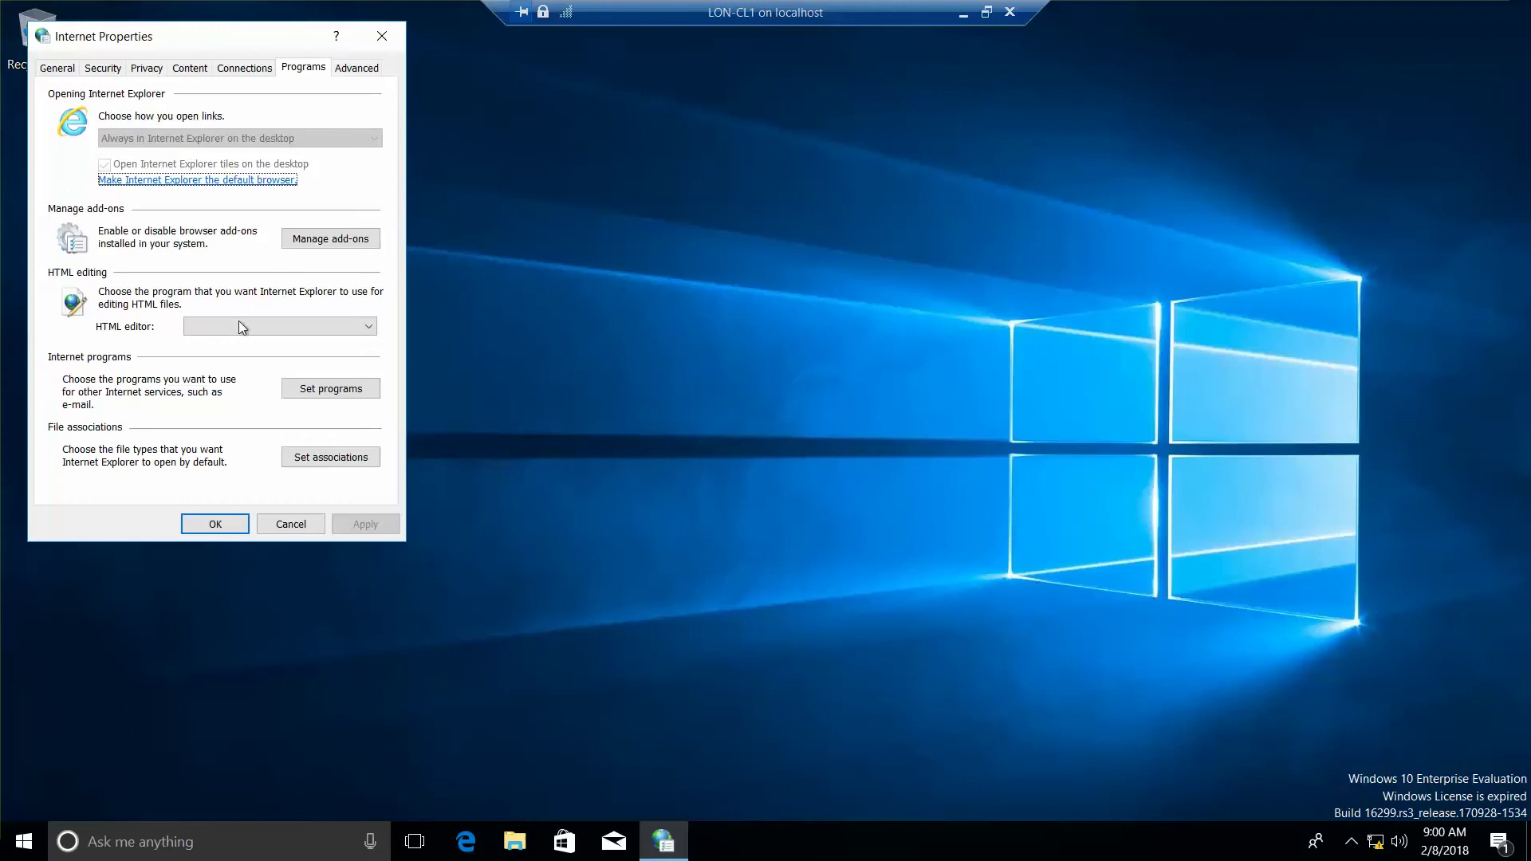
pyautogui.click(43, 72)
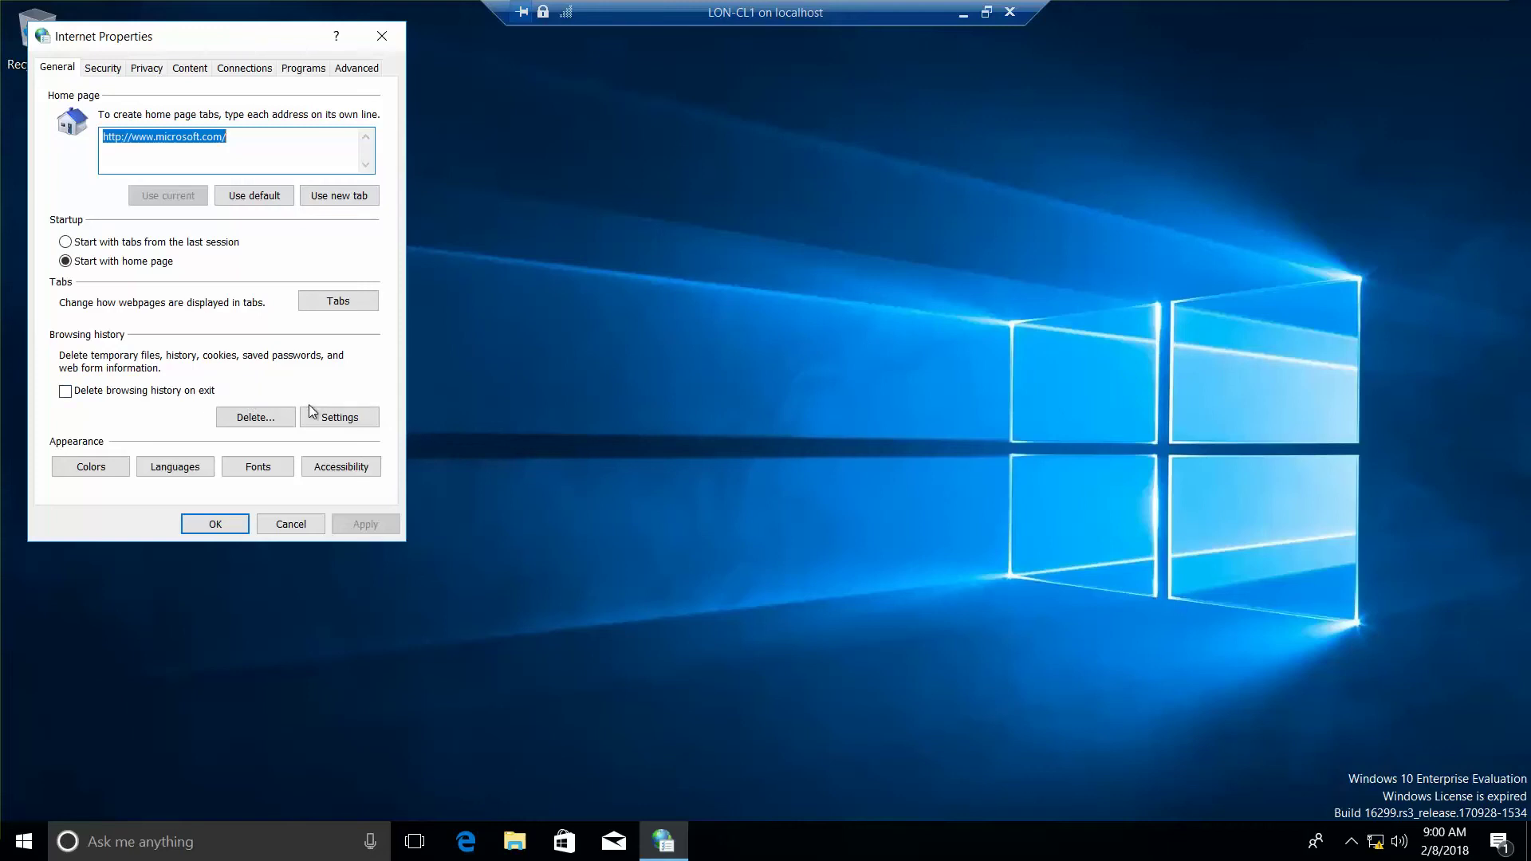
# - Close Internet Properties and reopen Internet Options by searching 'in'
pyautogui.click(217, 524)
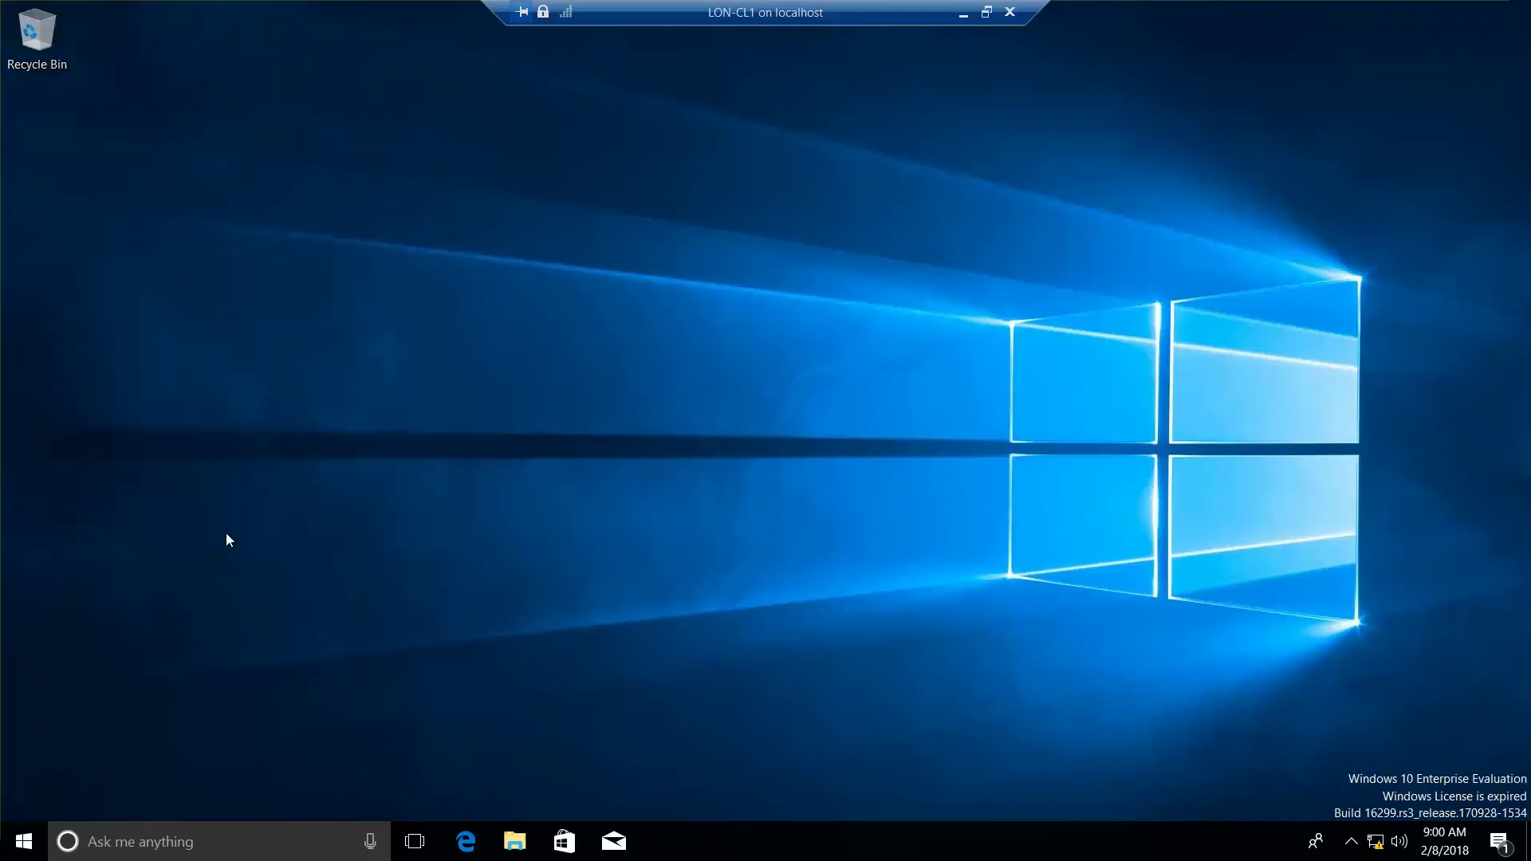
pyautogui.rightClick(24, 841)
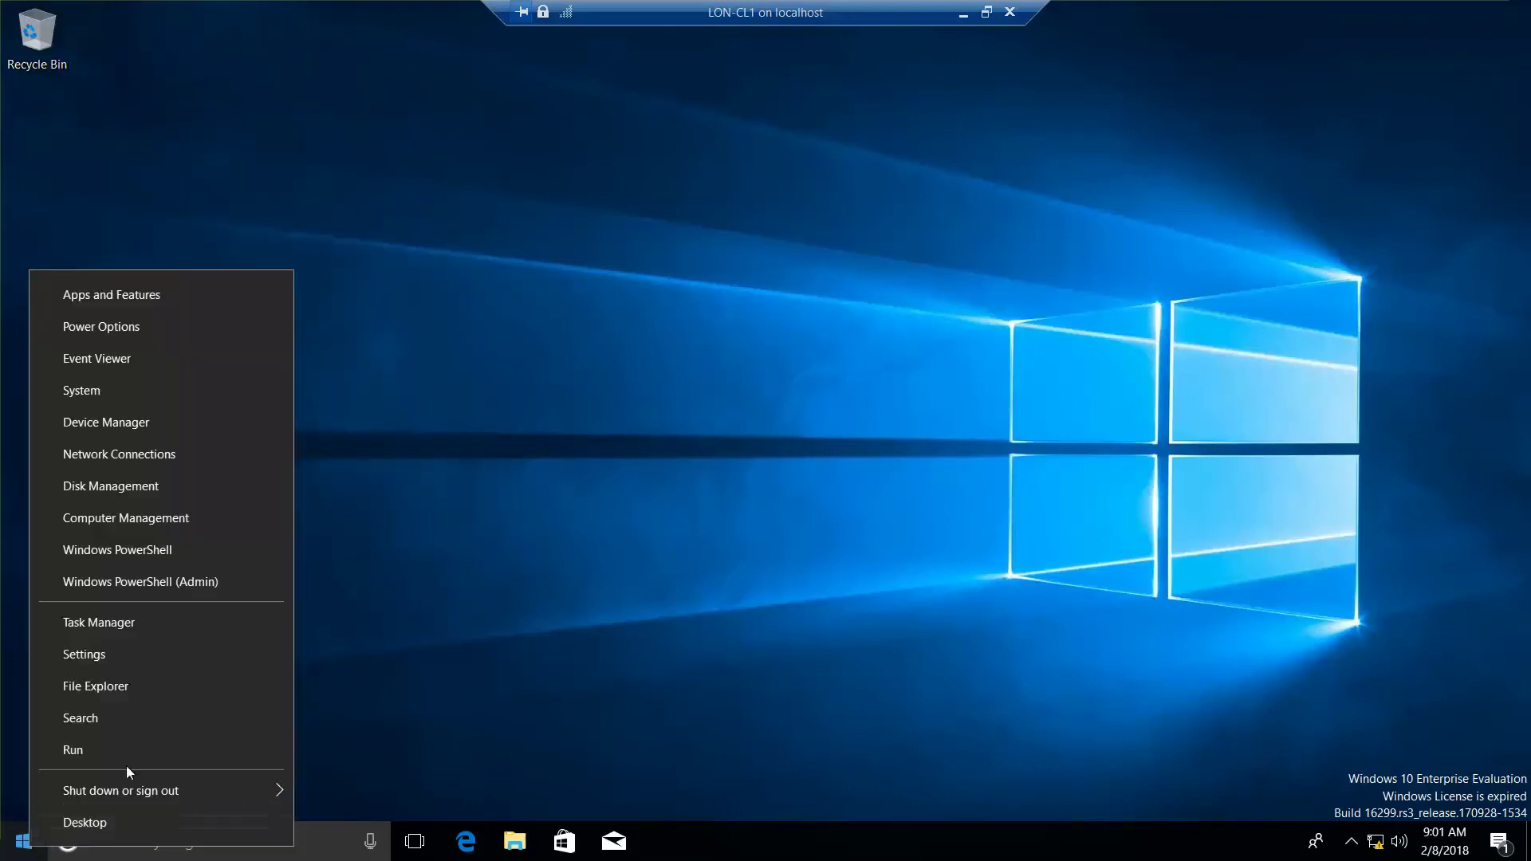
pyautogui.click(148, 716)
pyautogui.write('in')
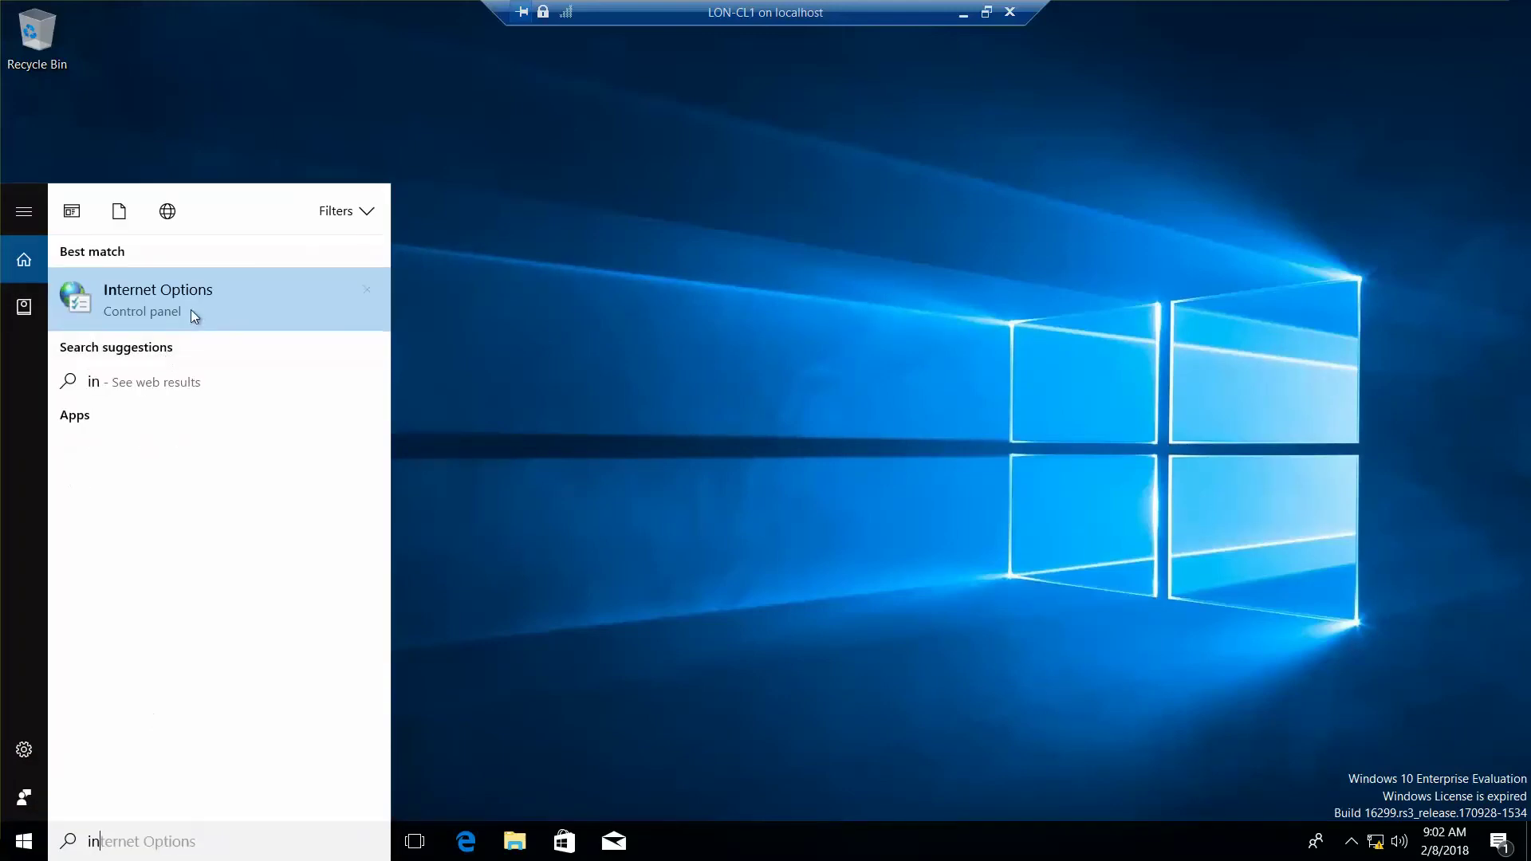
pyautogui.click(195, 304)
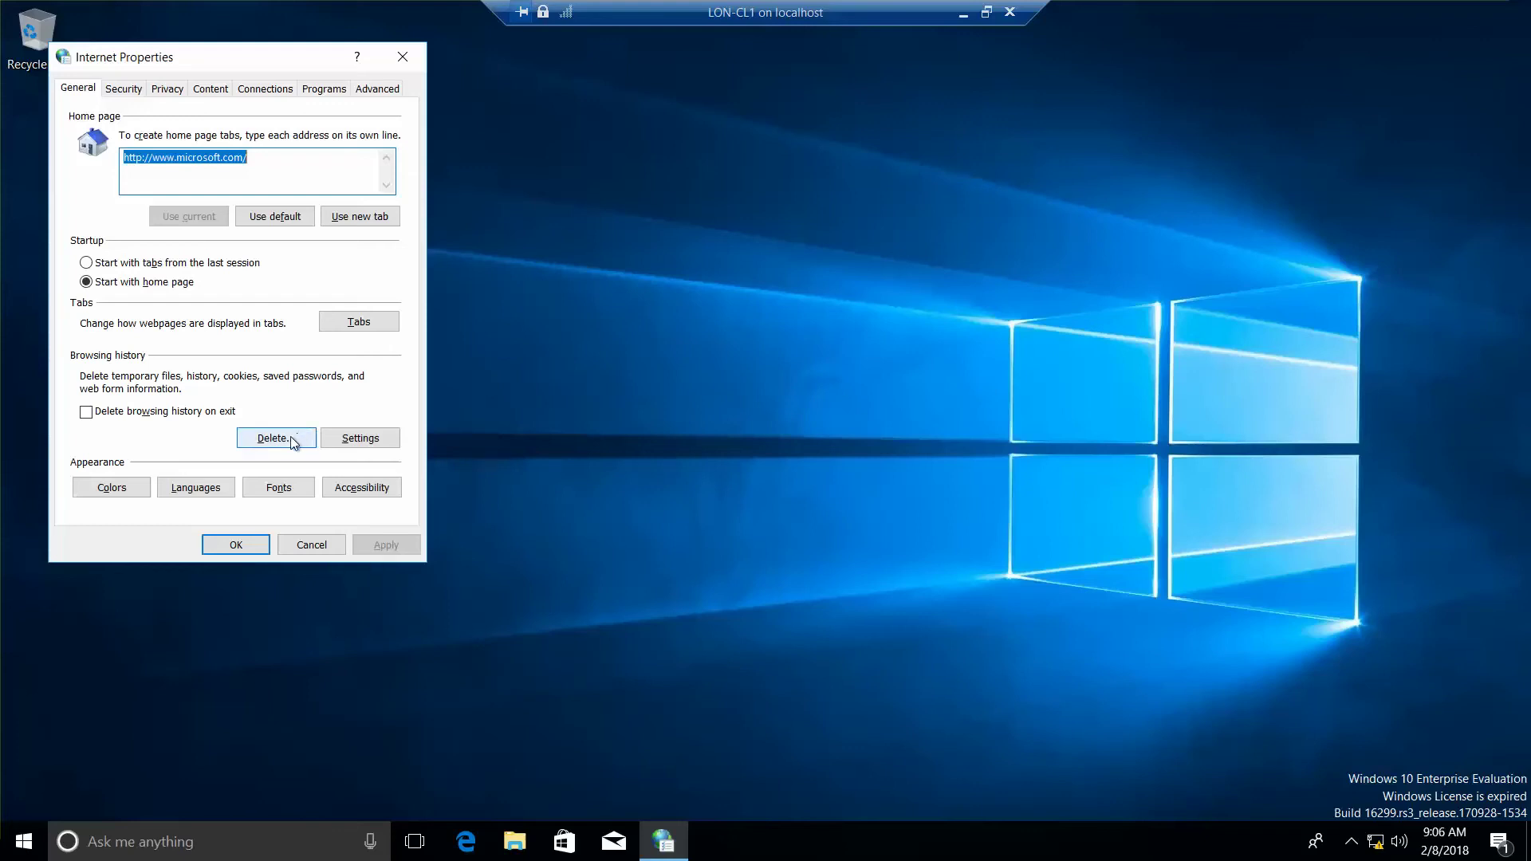
# - Delete temporary files, cookies and history, keeping Favorites website data
pyautogui.click(276, 437)
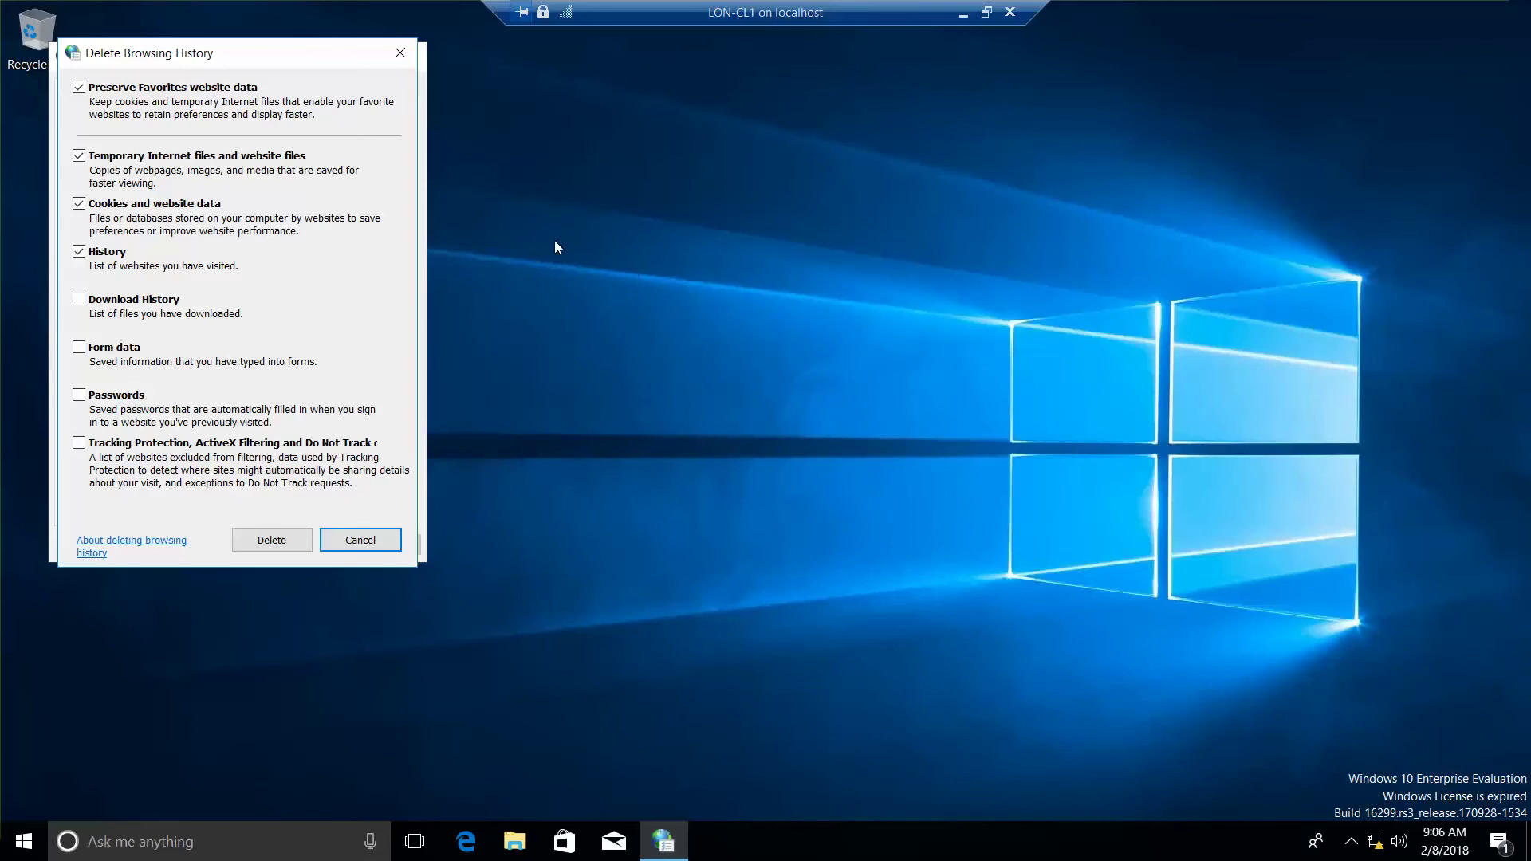
pyautogui.click(272, 542)
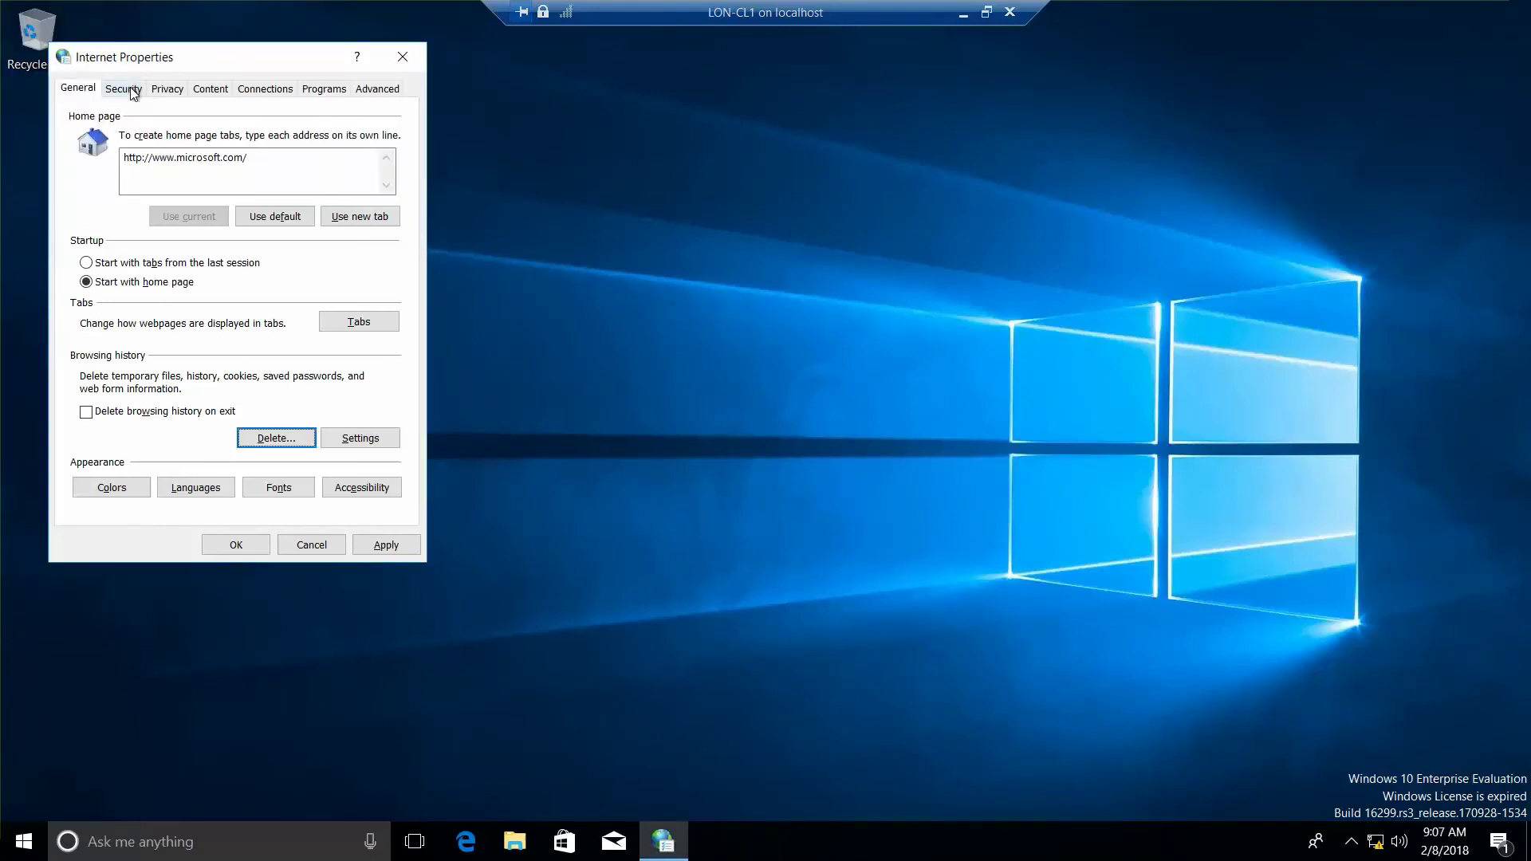
# - Review the Internet zone's custom security settings on the Security tab
pyautogui.click(132, 87)
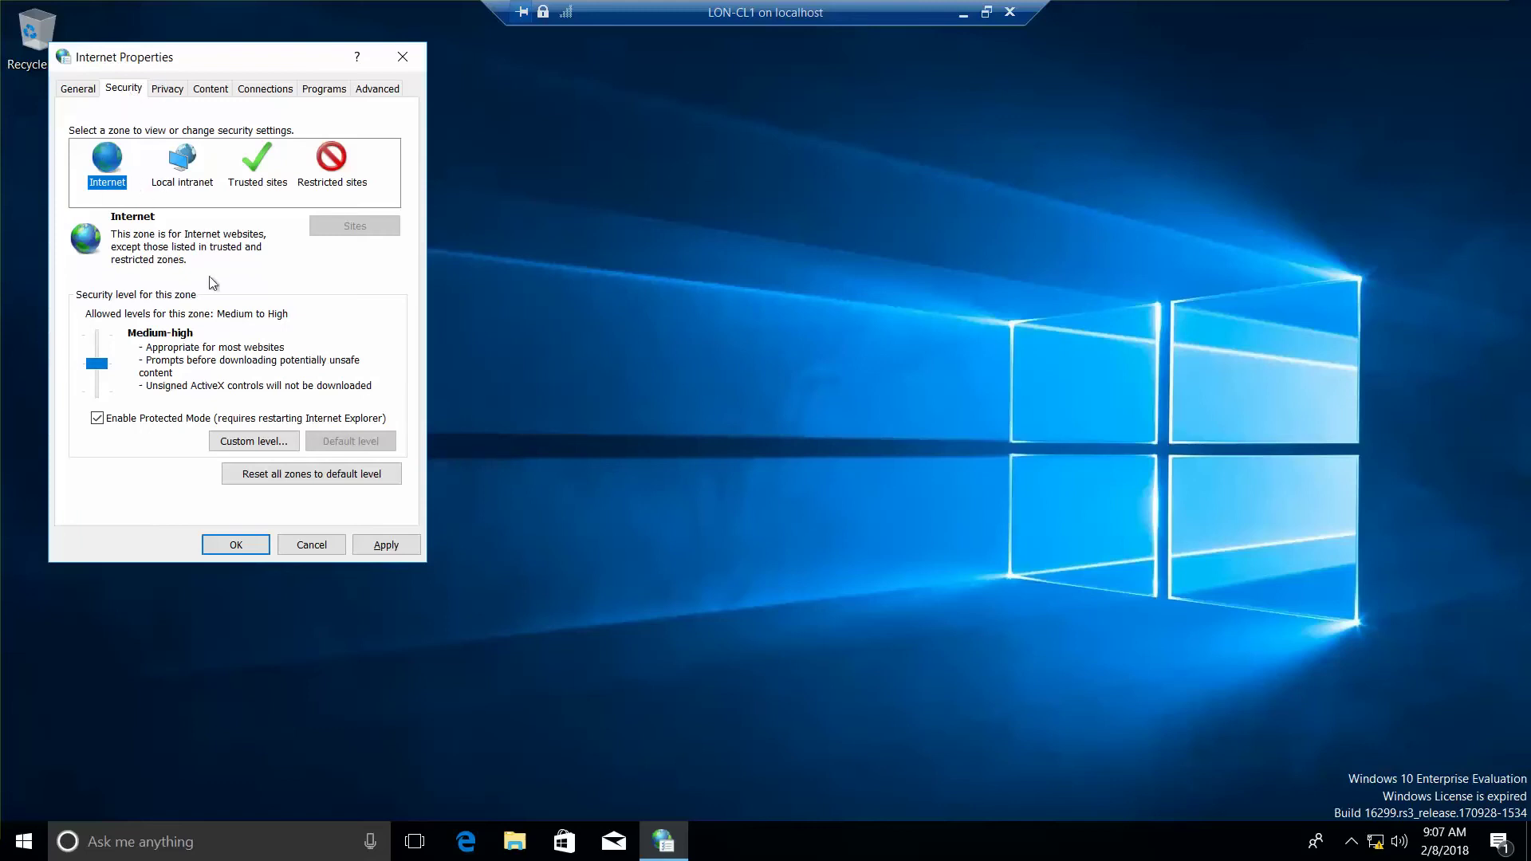
pyautogui.click(262, 444)
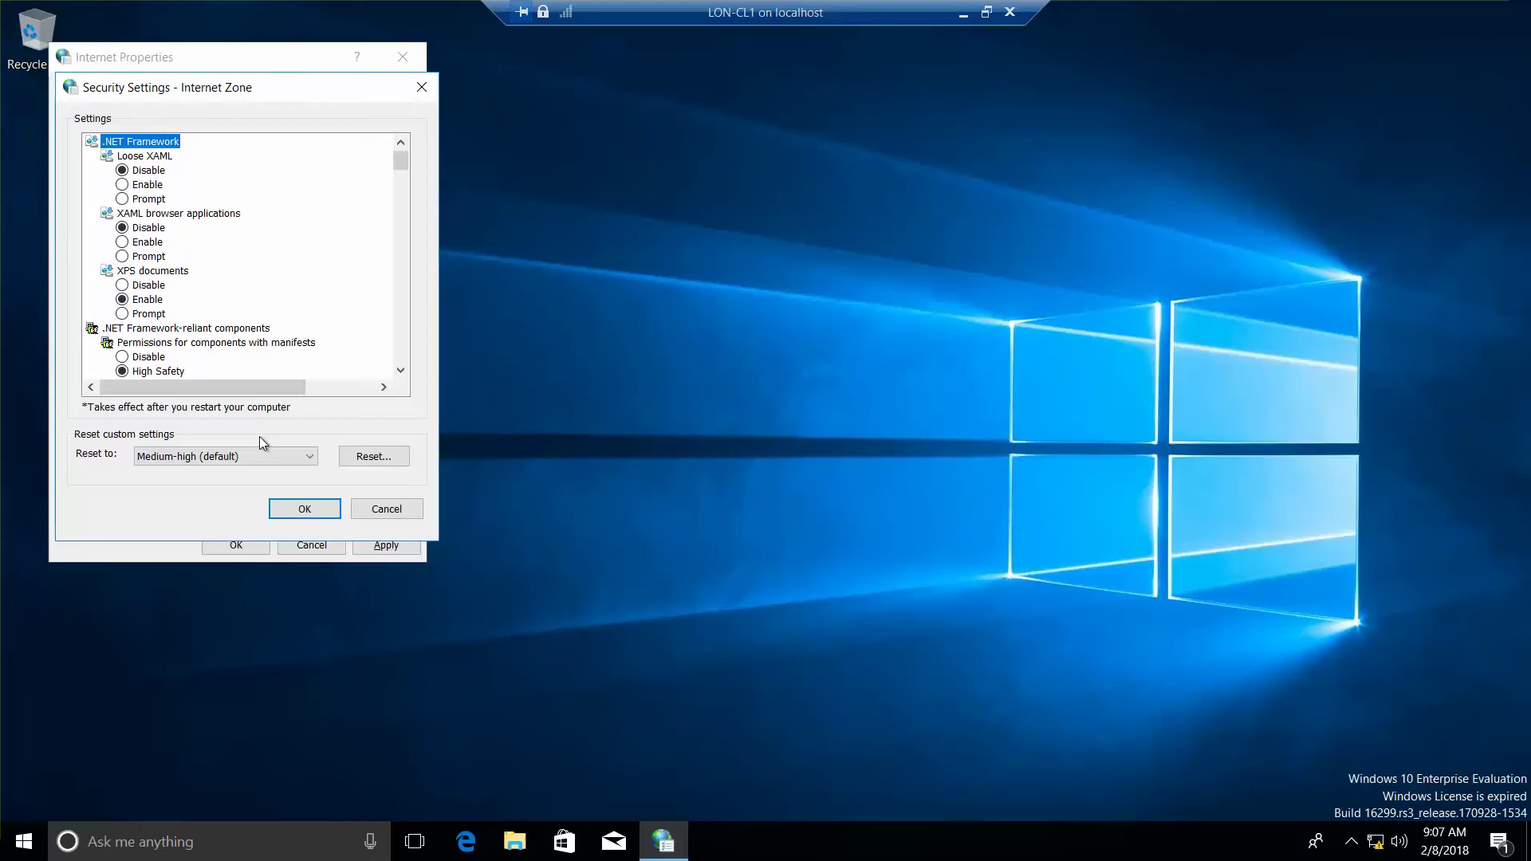
pyautogui.click(304, 509)
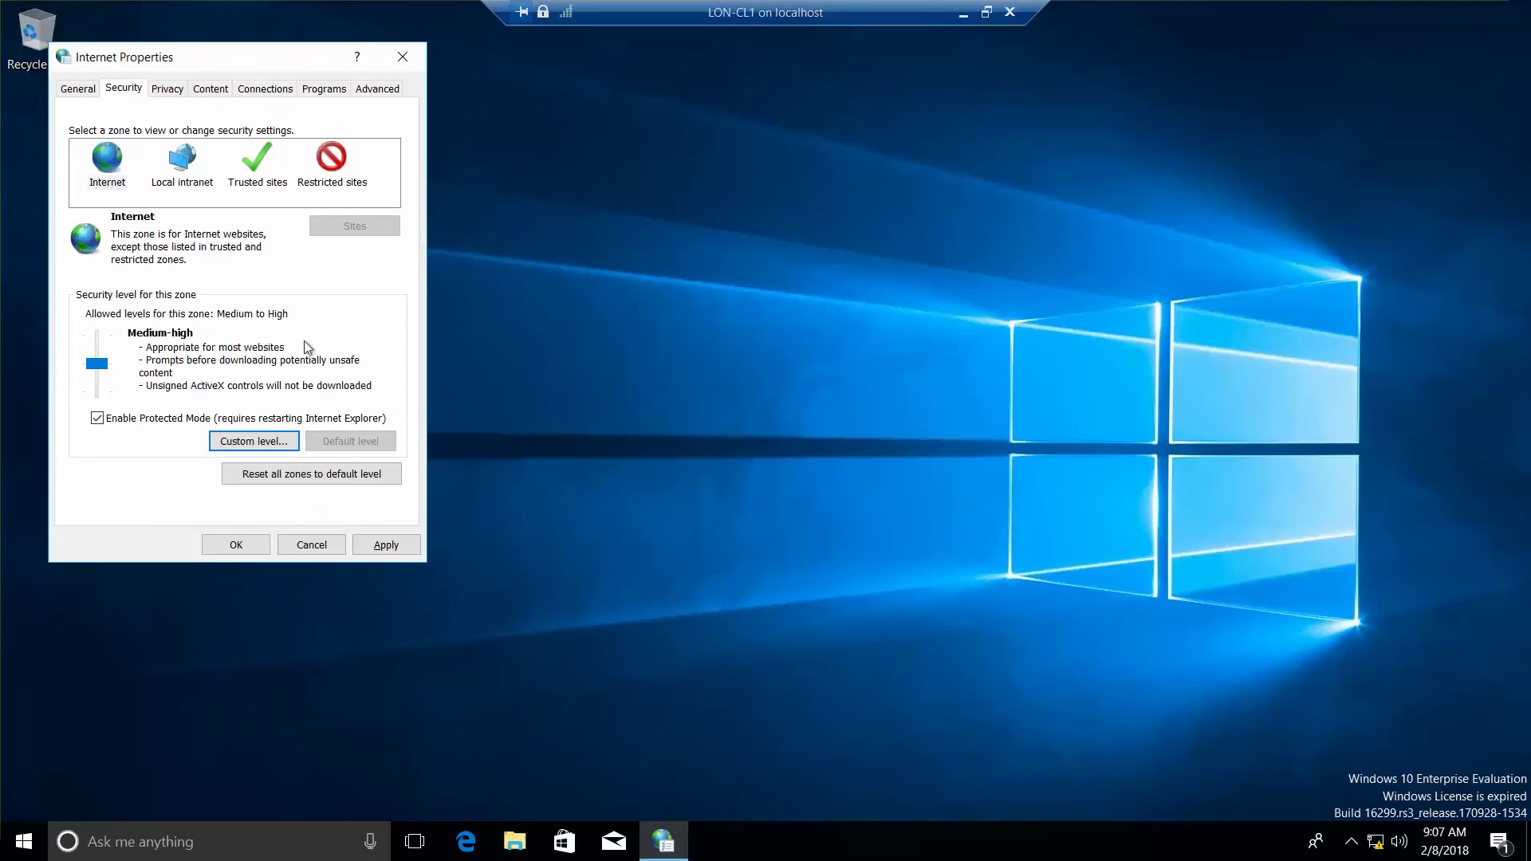
pyautogui.click(263, 185)
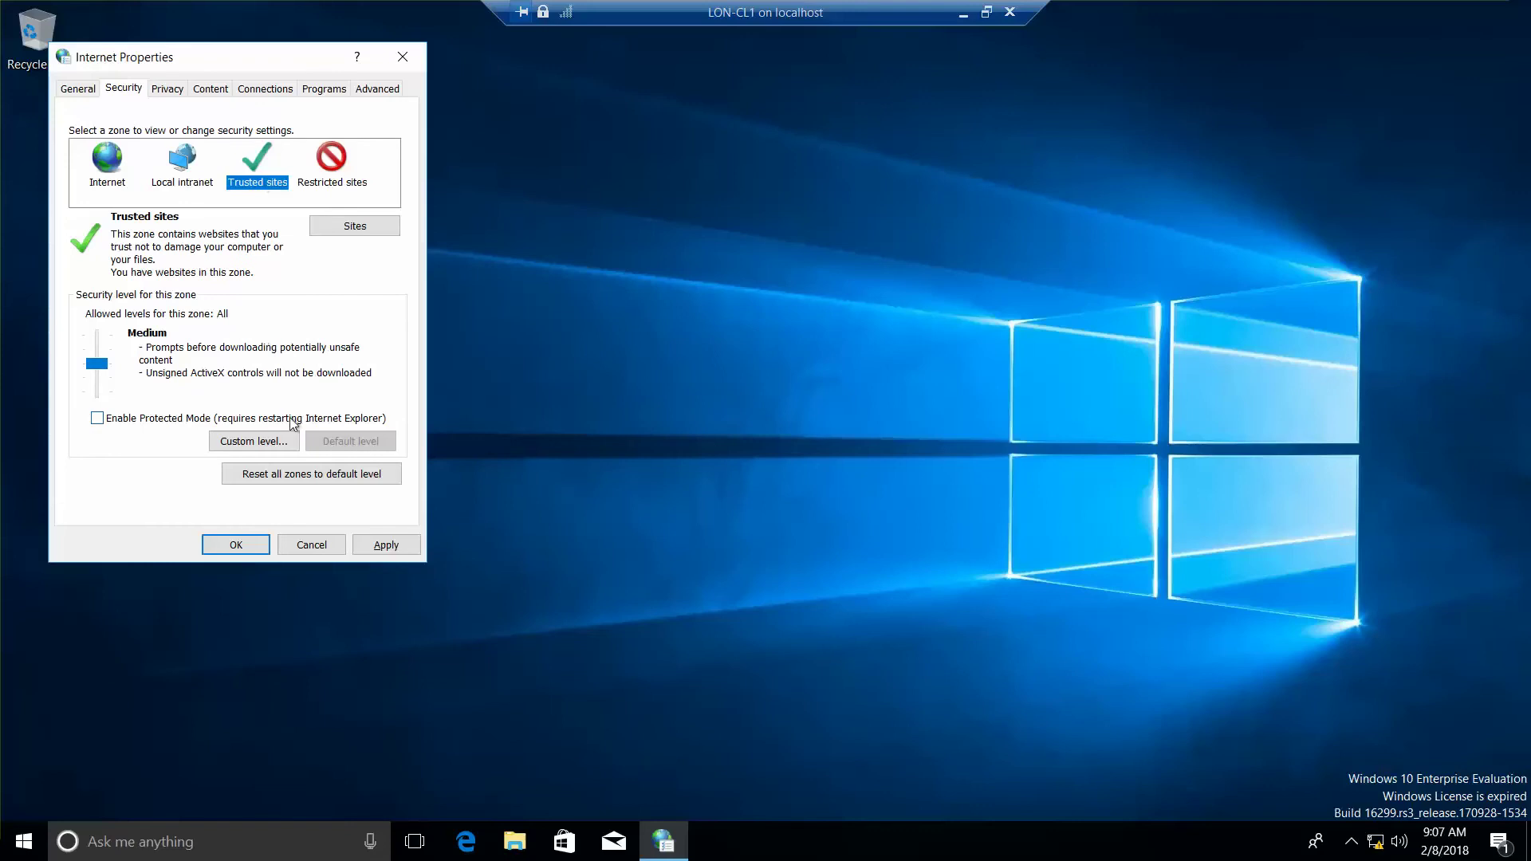
pyautogui.click(367, 227)
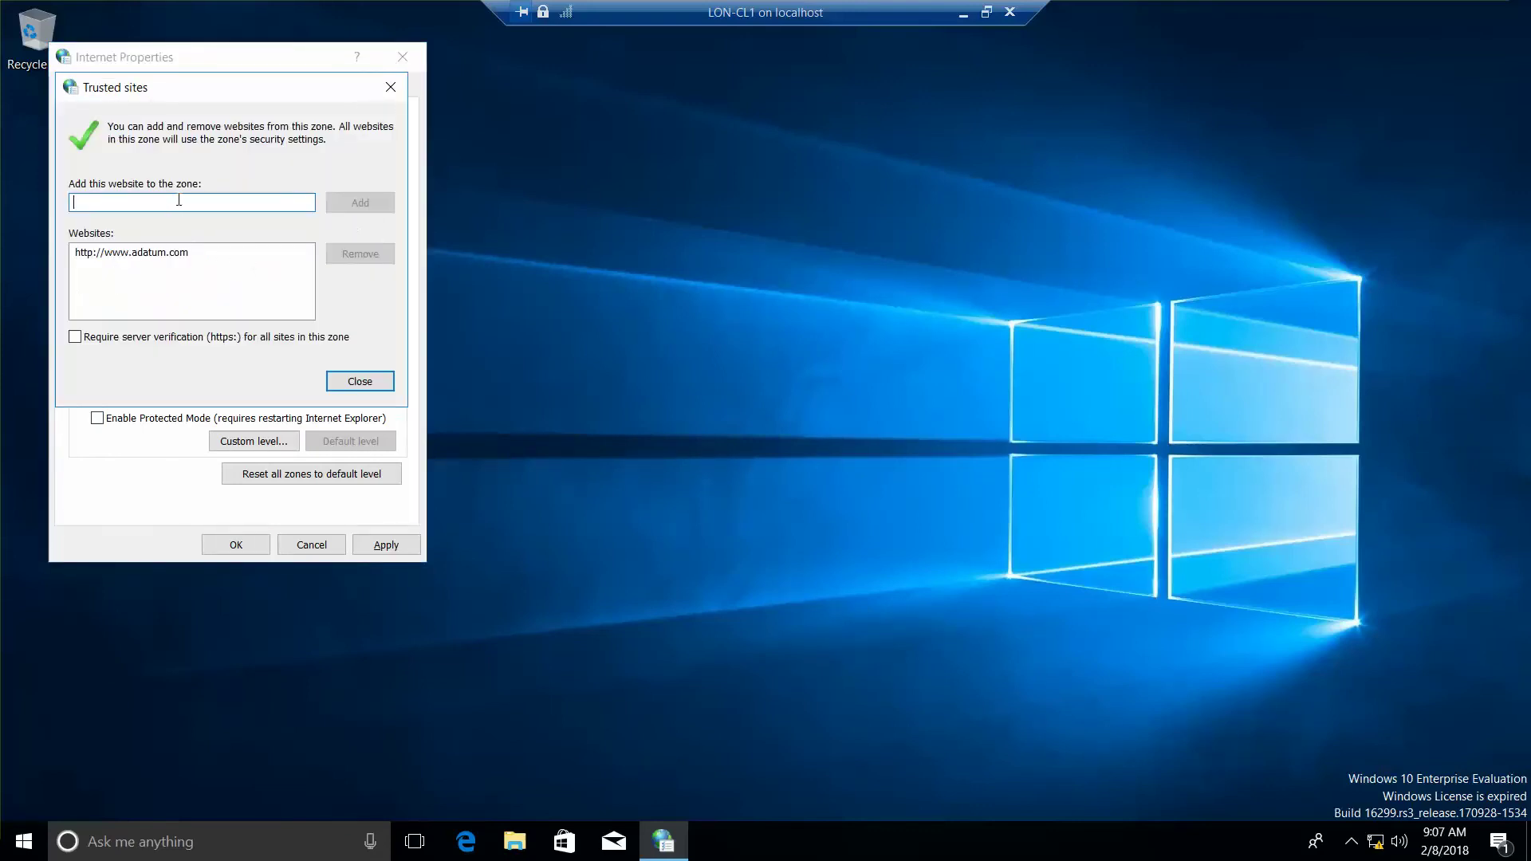
pyautogui.click(191, 252)
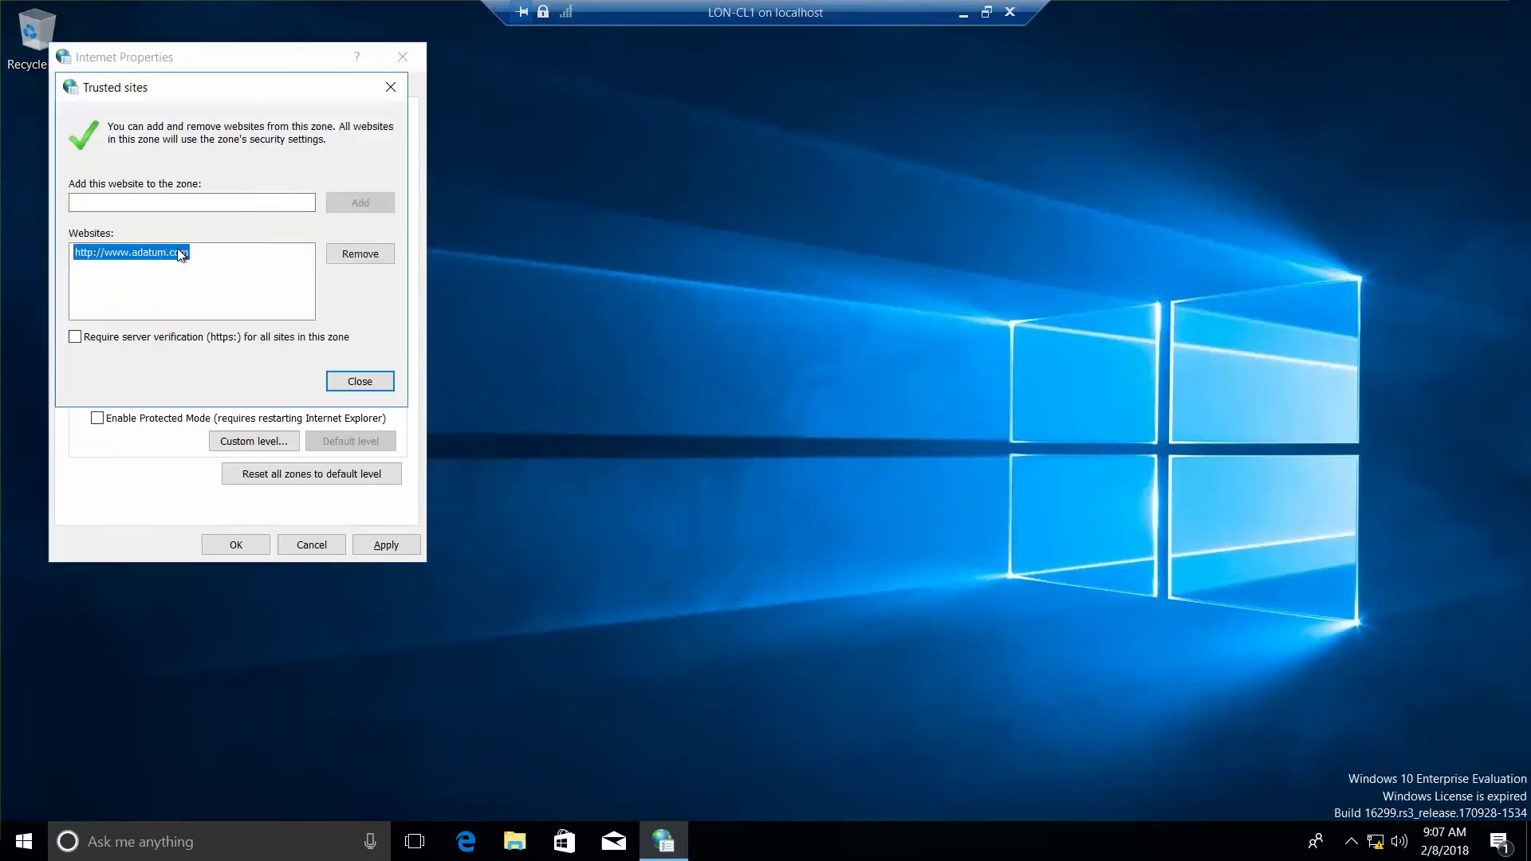
pyautogui.click(360, 253)
pyautogui.click(225, 206)
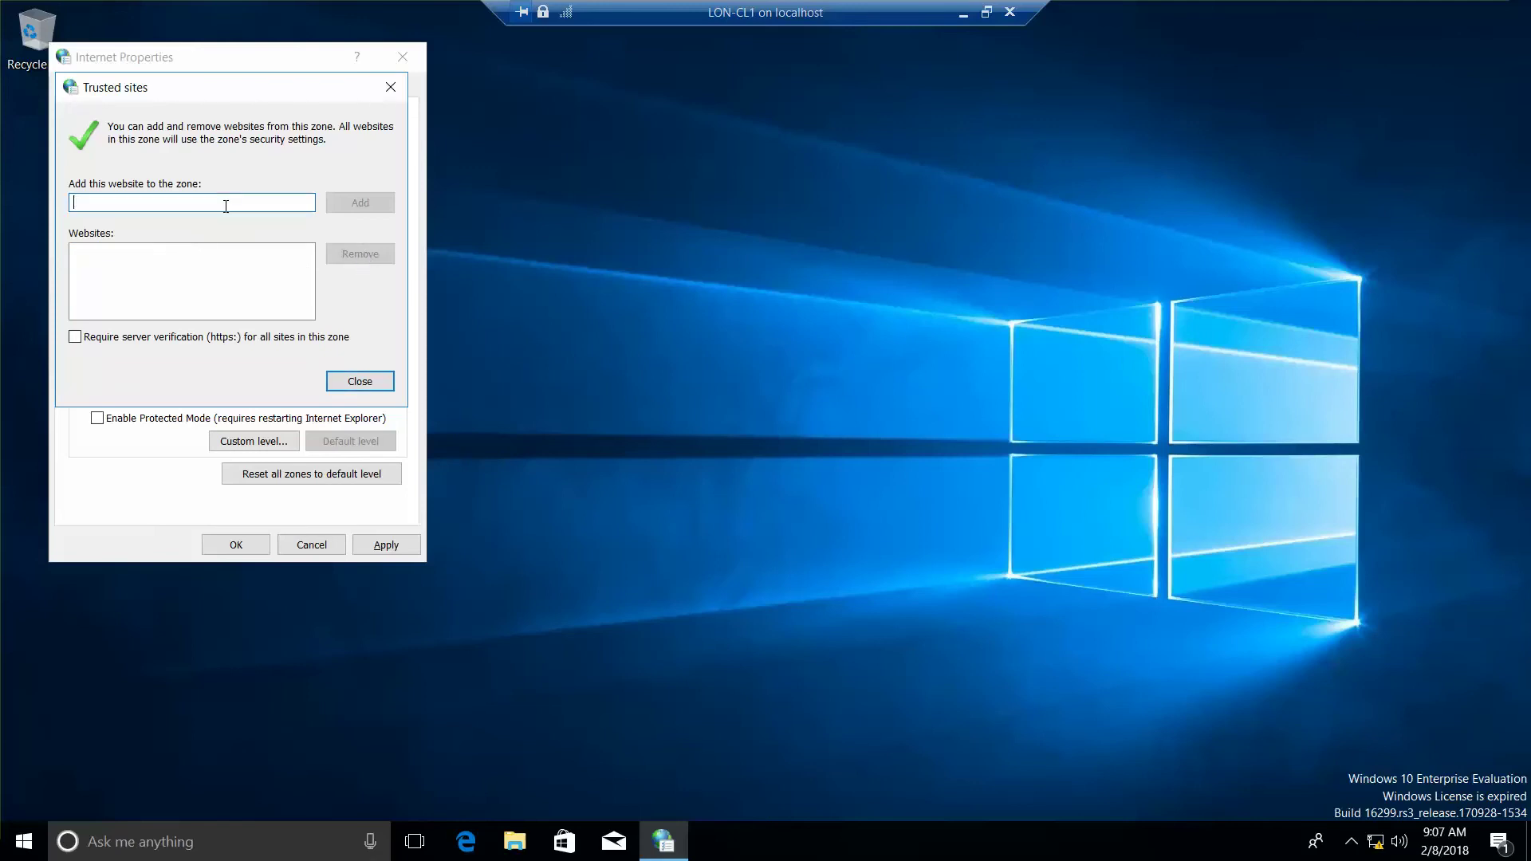
pyautogui.write('http:')
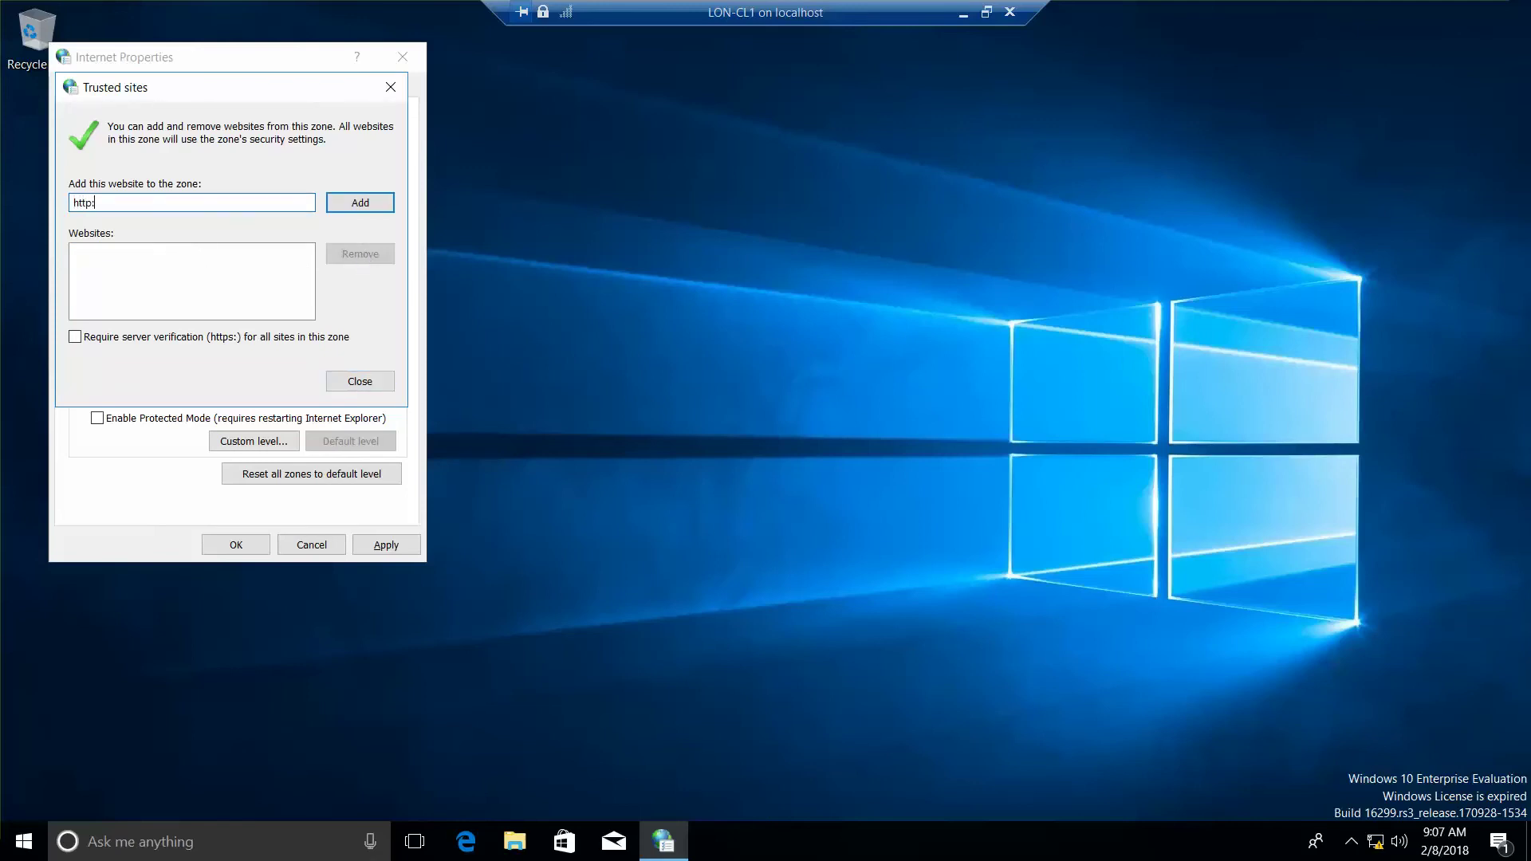
pyautogui.write('//www.adatum.com')
pyautogui.click(367, 206)
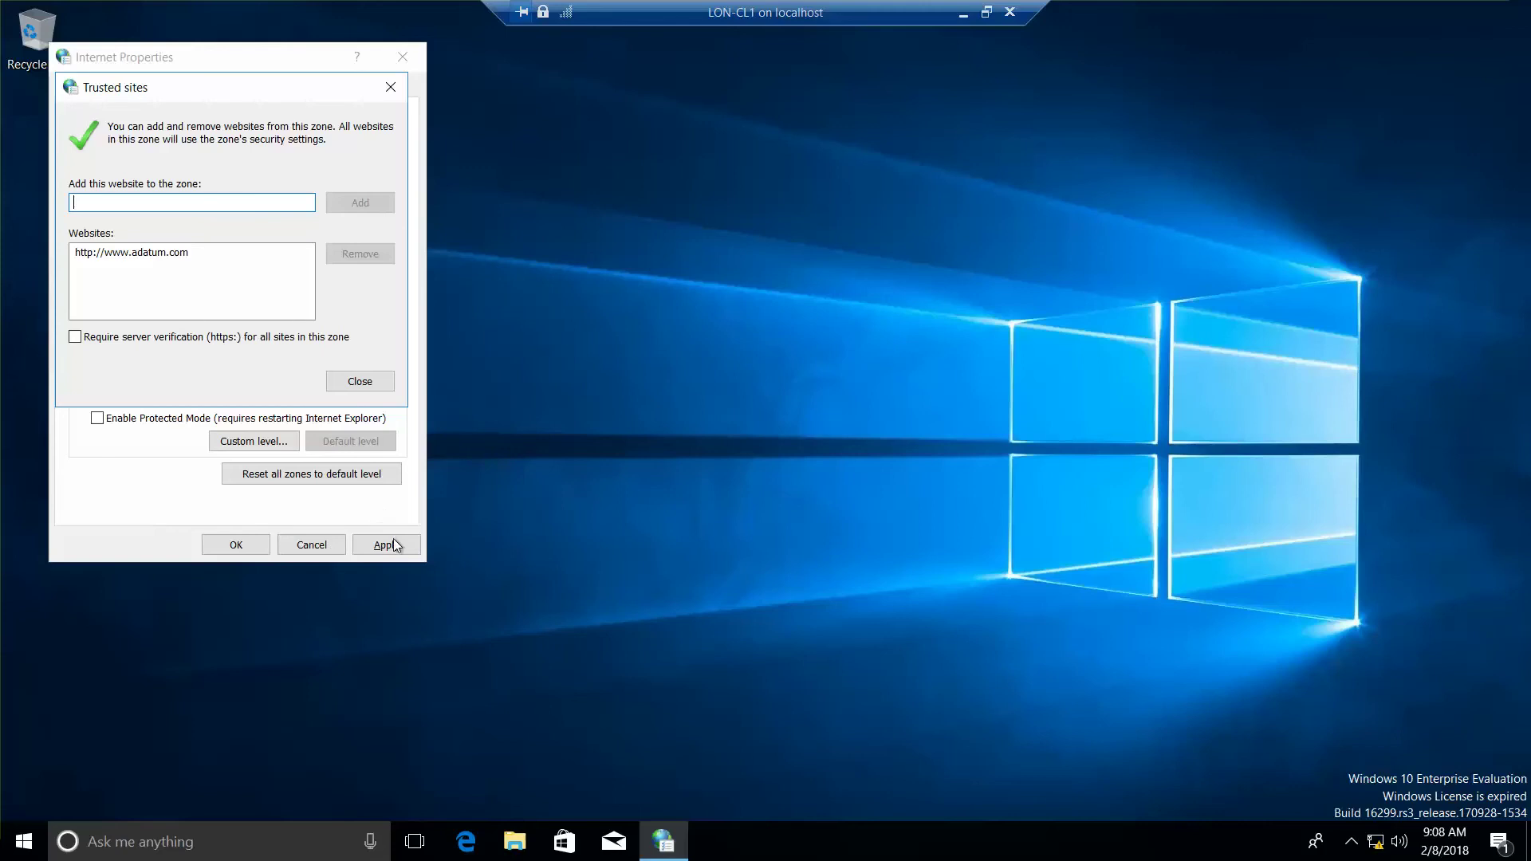
pyautogui.click(371, 389)
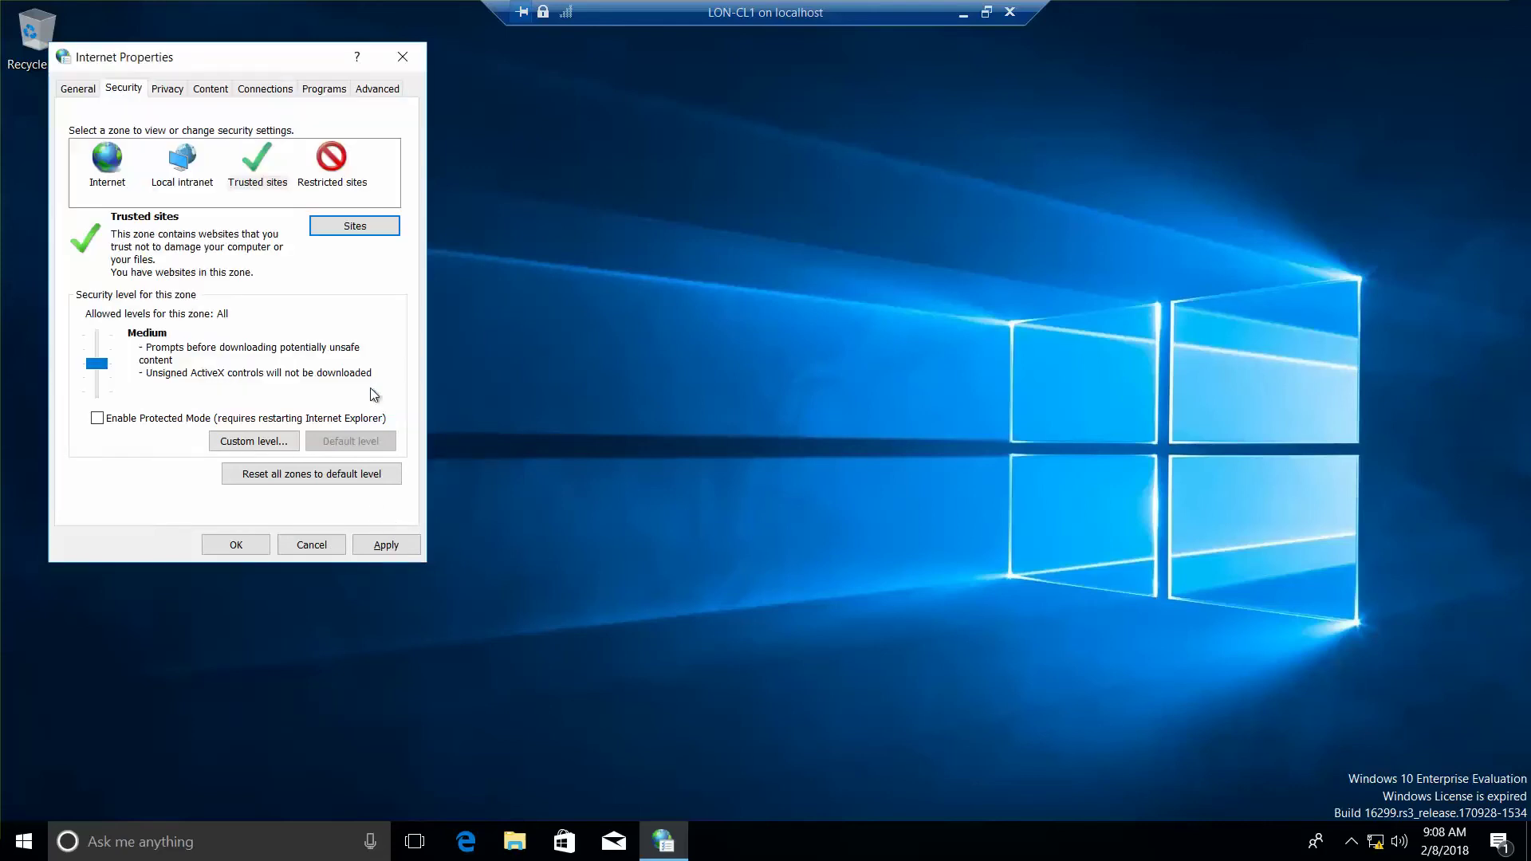
pyautogui.click(388, 545)
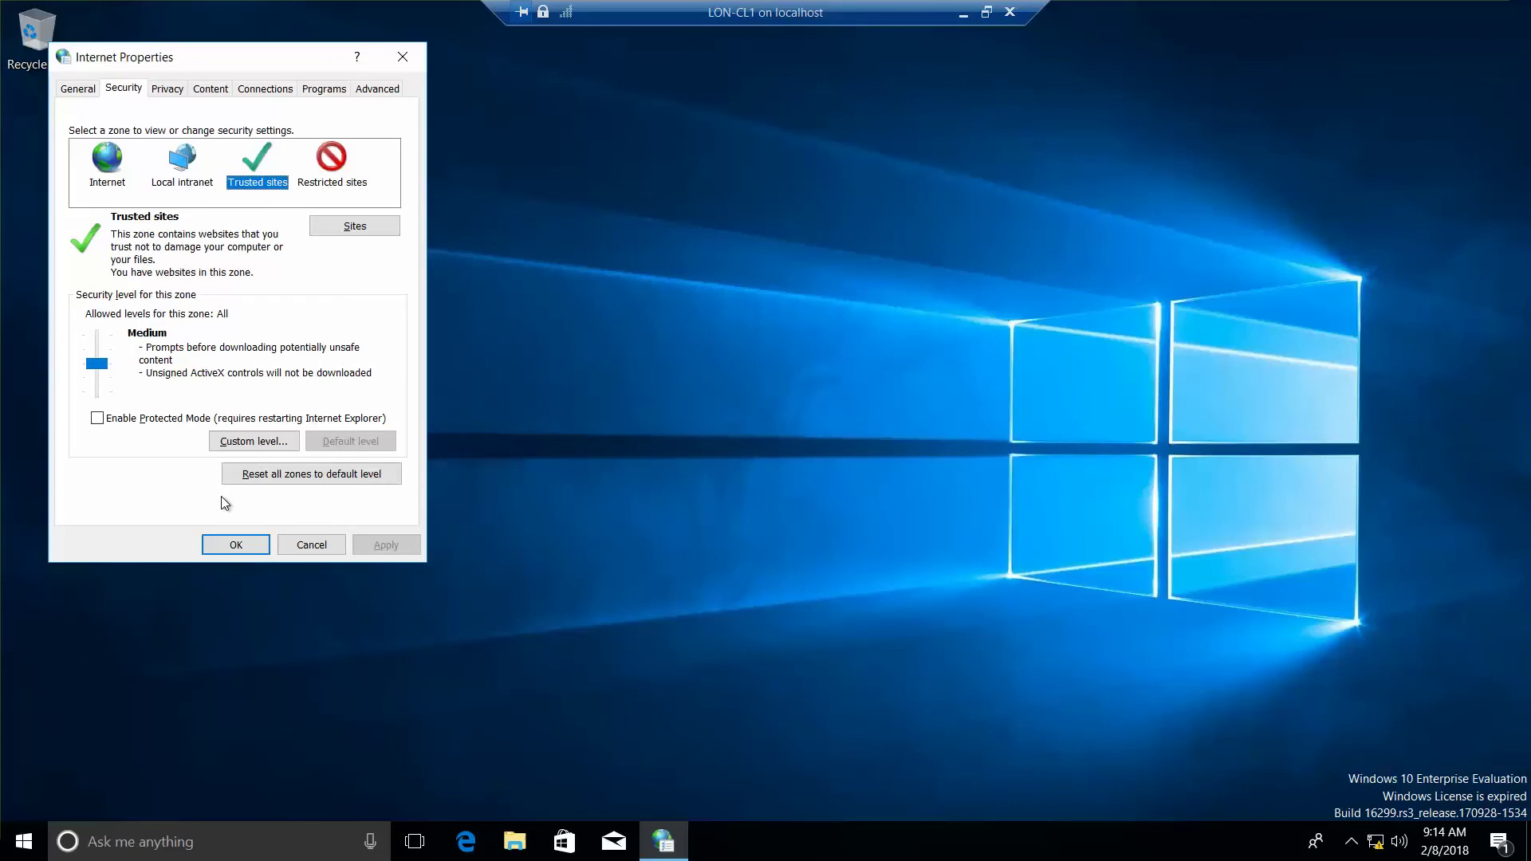
pyautogui.click(176, 90)
pyautogui.click(290, 144)
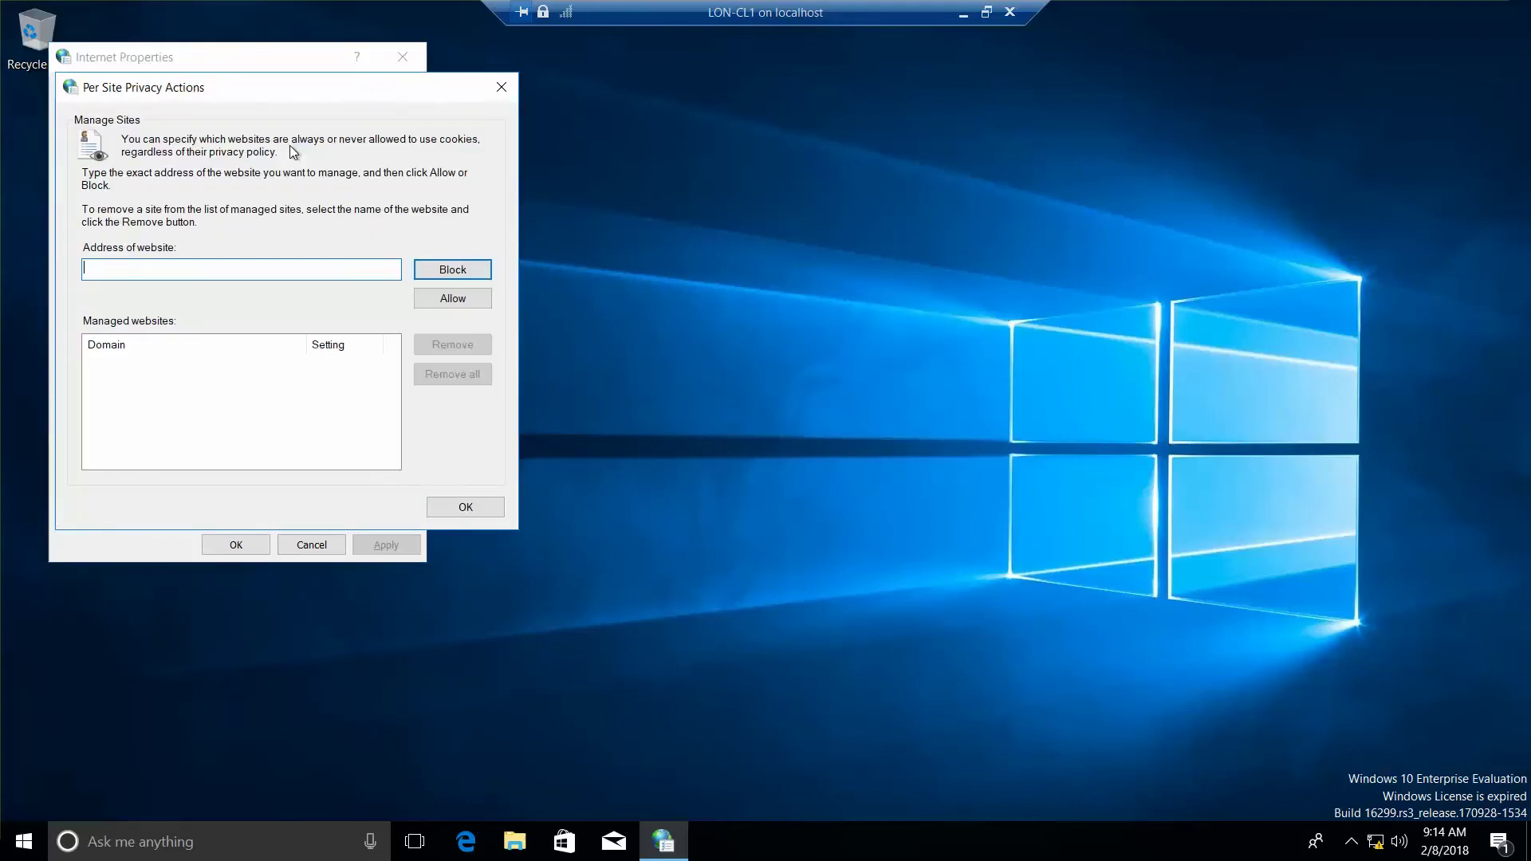
pyautogui.write('www.microsoft.com')
pyautogui.click(455, 301)
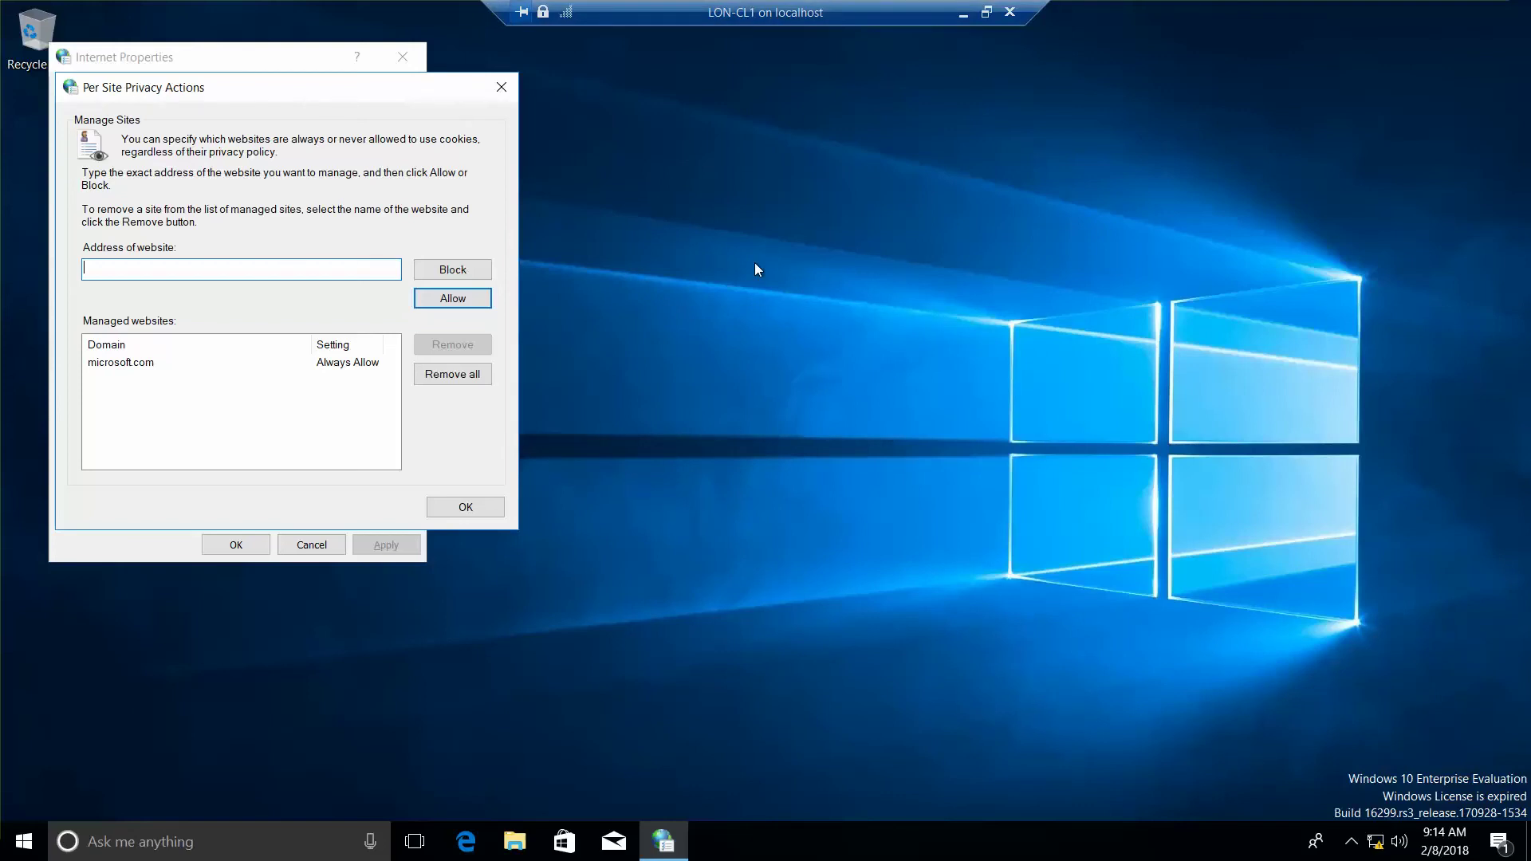
pyautogui.click(482, 514)
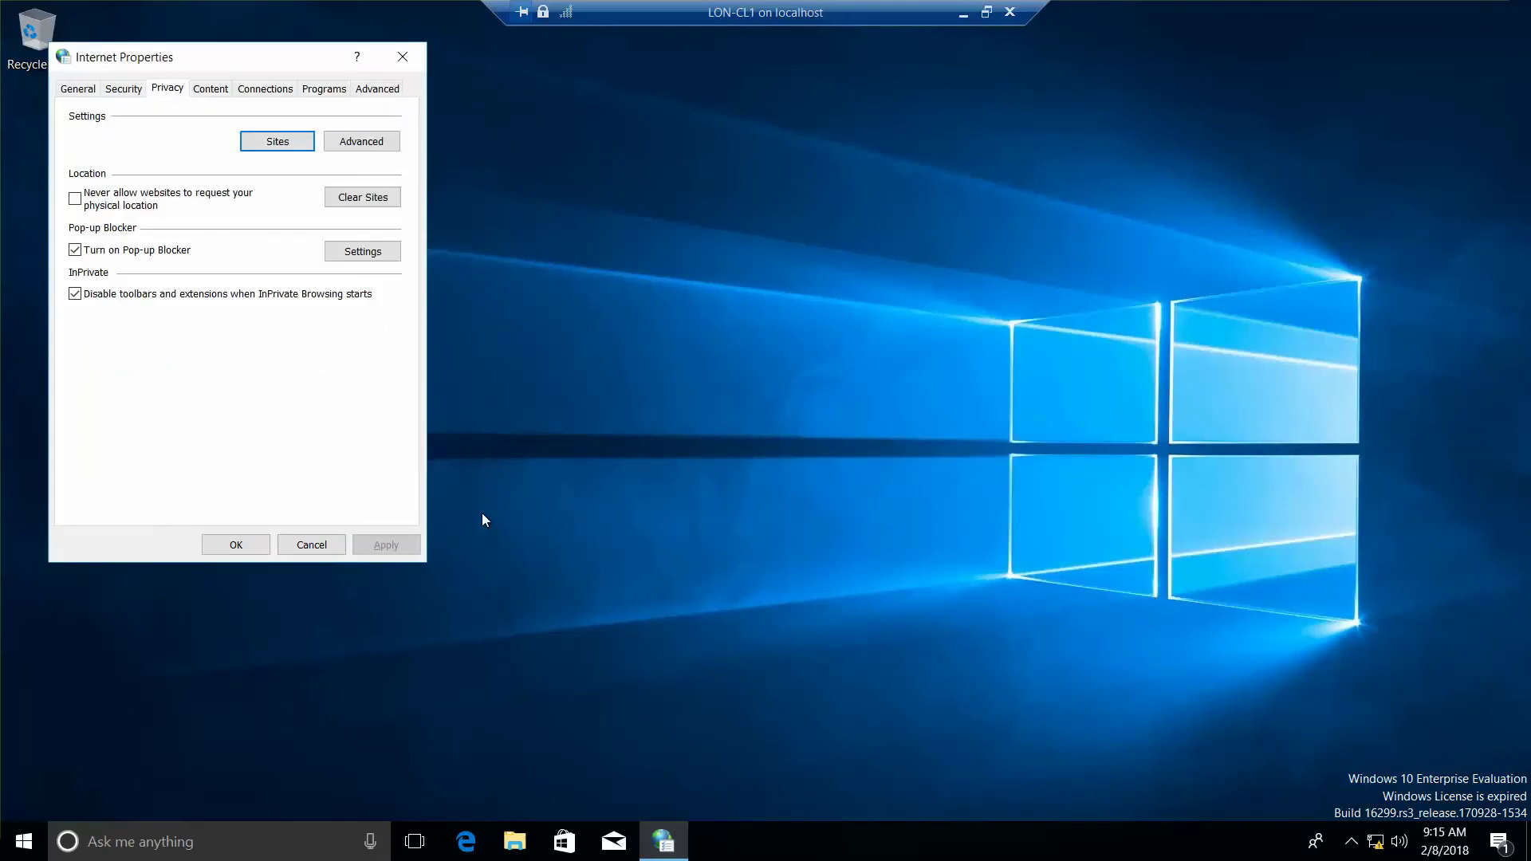
pyautogui.click(265, 88)
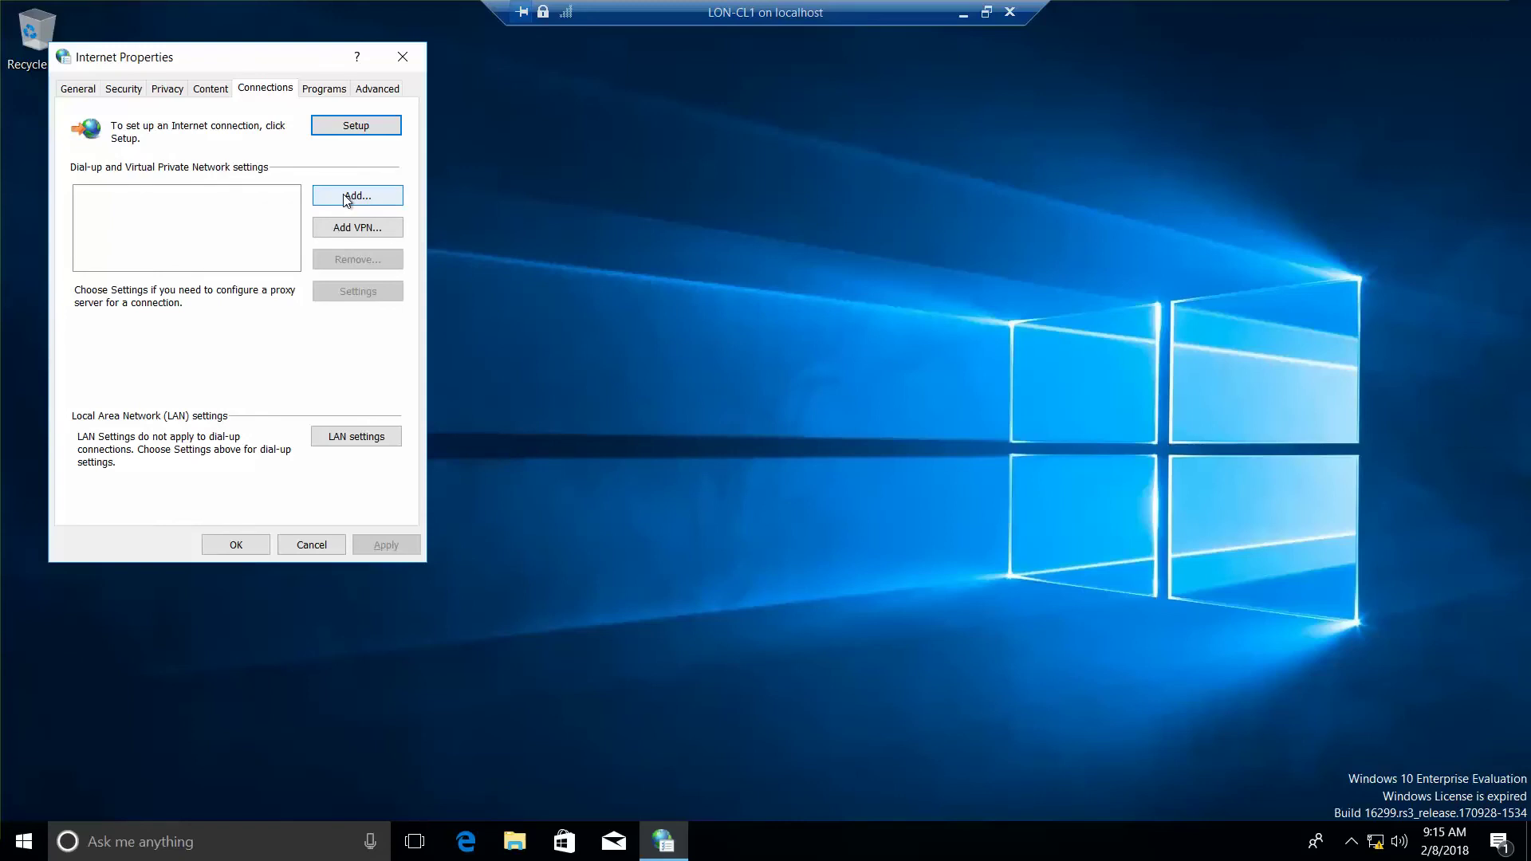
# - Set the LAN proxy to 172.24.255.20 port 8080, bypassed for local addresses
pyautogui.click(367, 441)
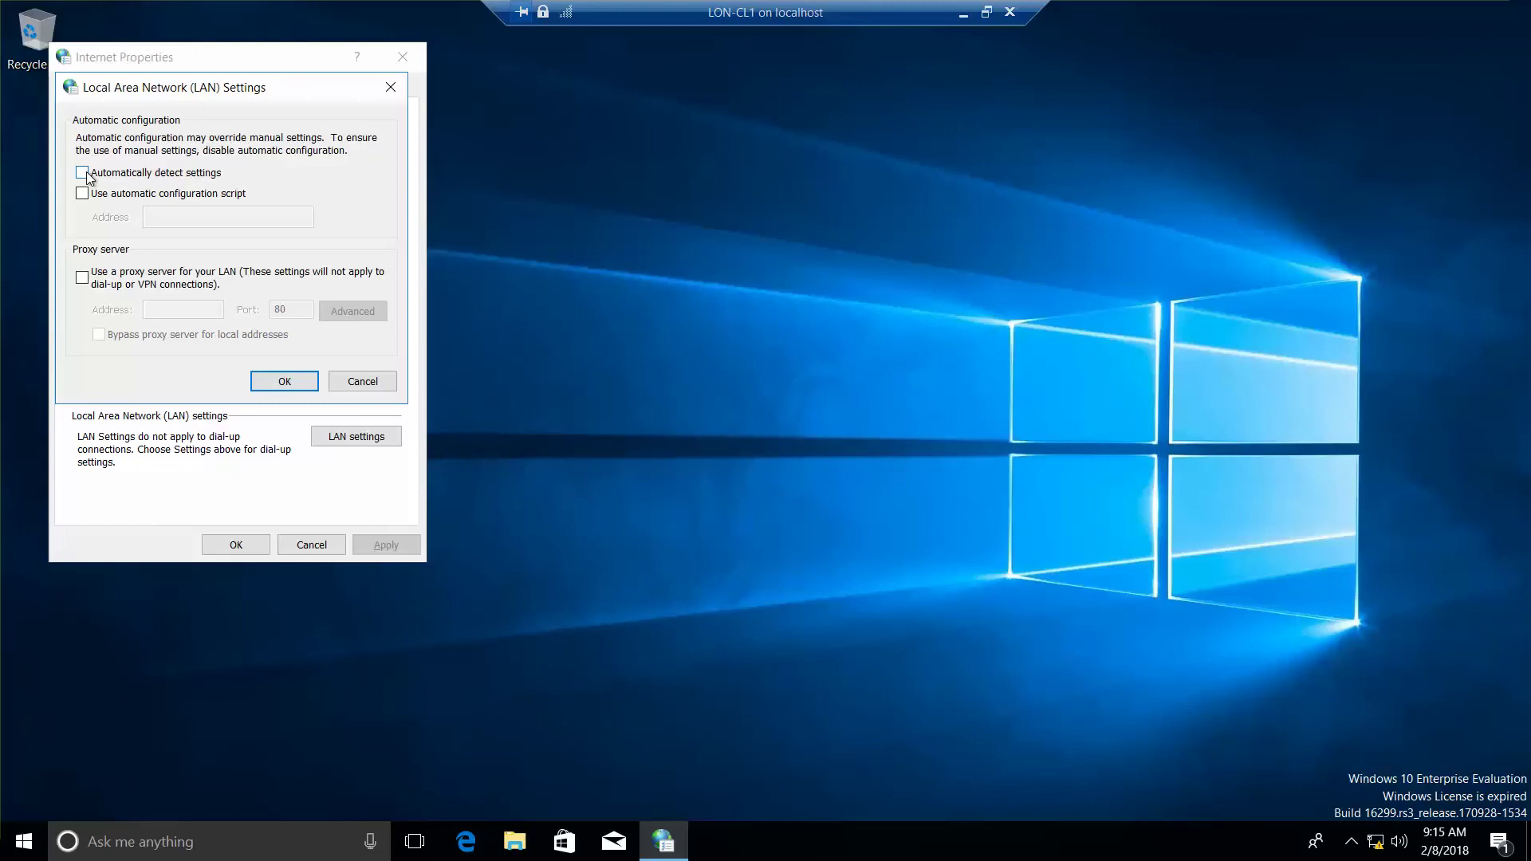
pyautogui.click(83, 280)
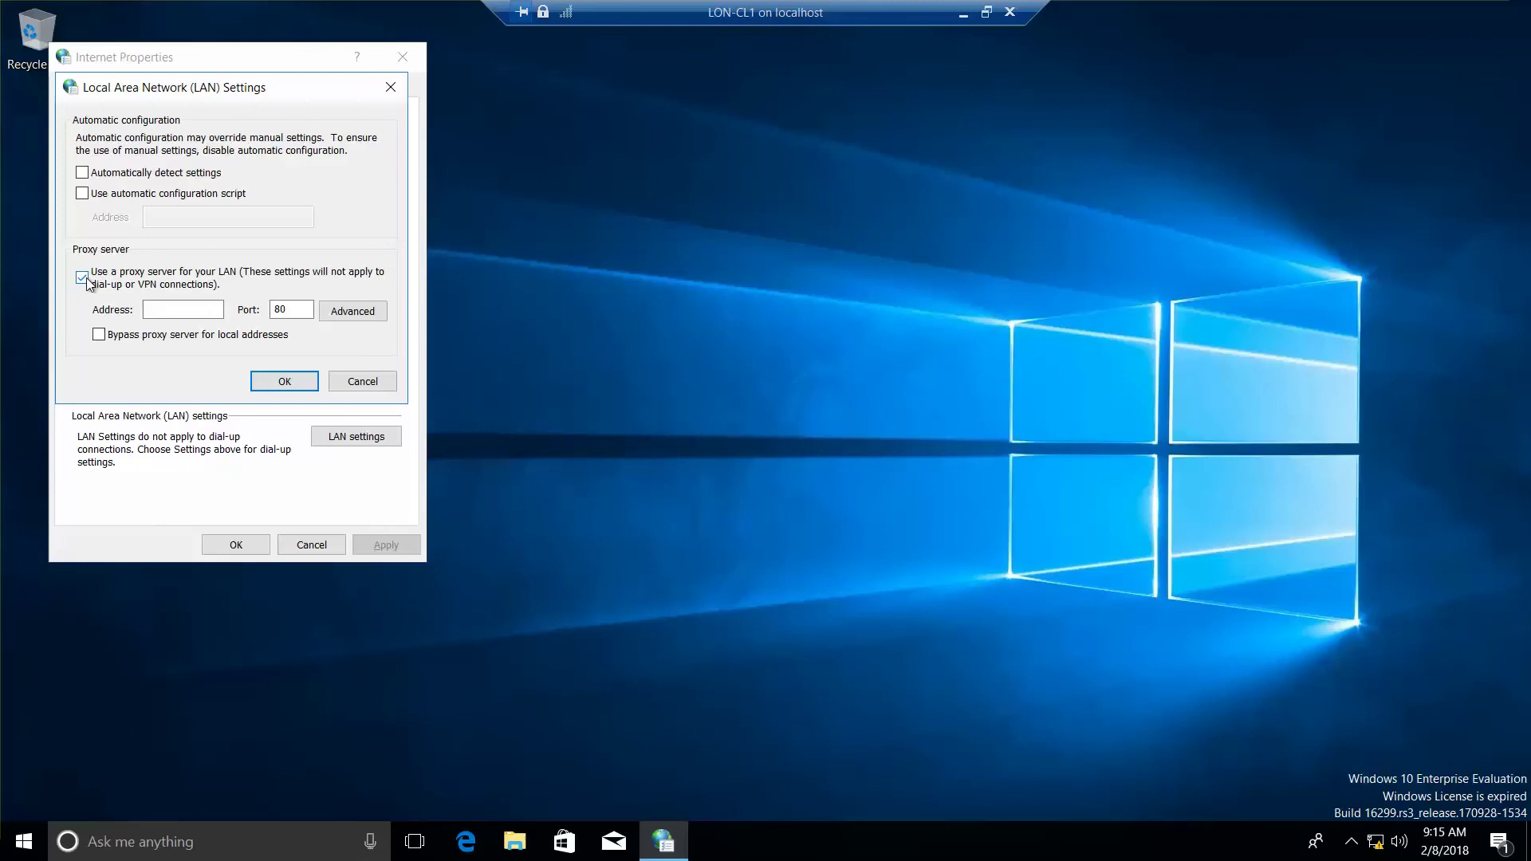
pyautogui.click(168, 311)
pyautogui.write('172.24.255.20')
pyautogui.click(309, 310)
pyautogui.write('80')
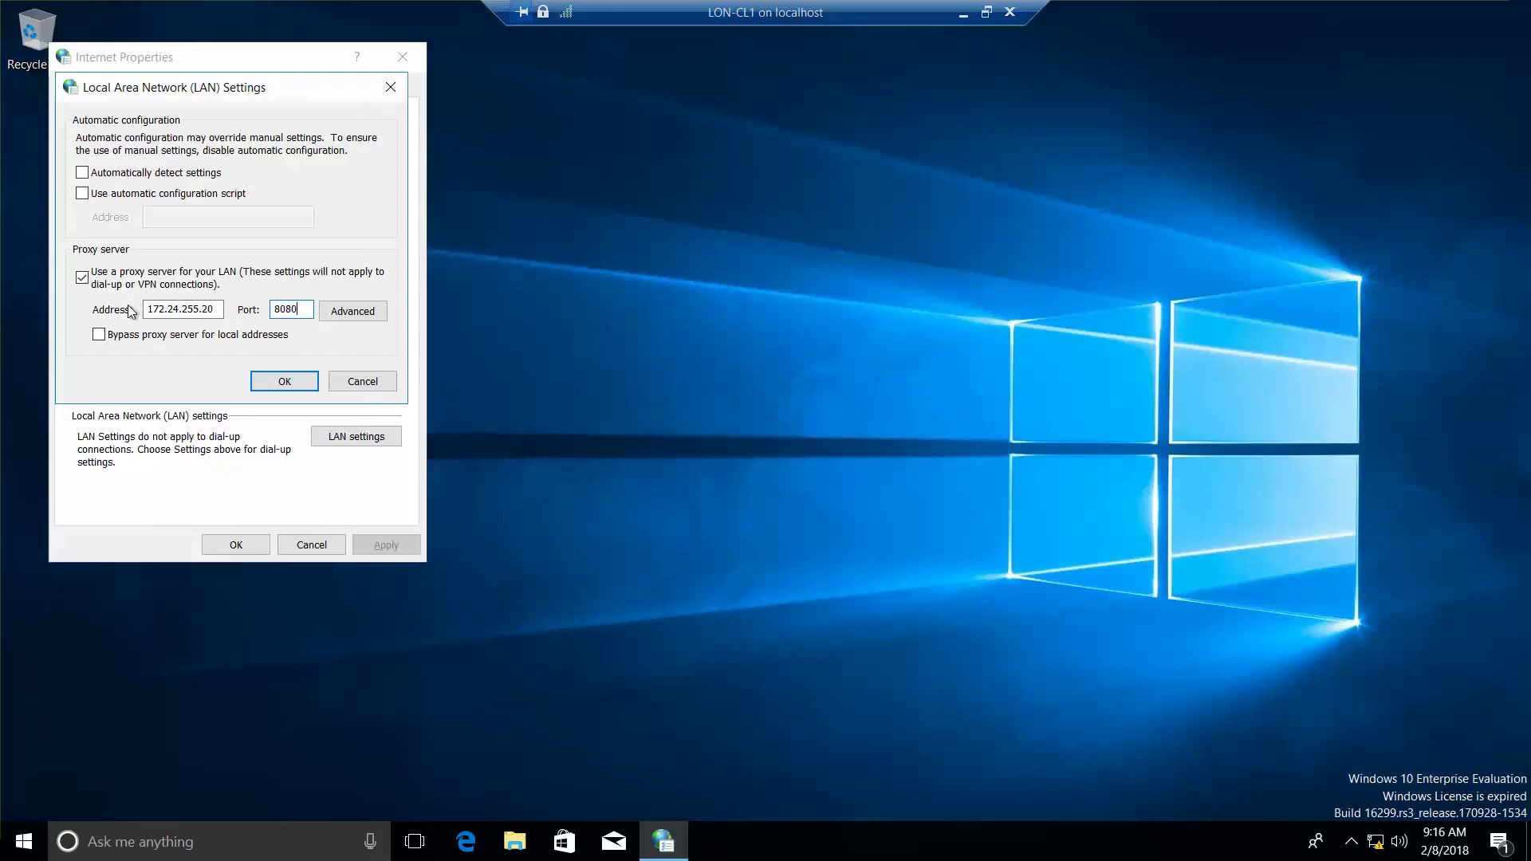
pyautogui.click(98, 336)
pyautogui.click(212, 311)
pyautogui.click(271, 381)
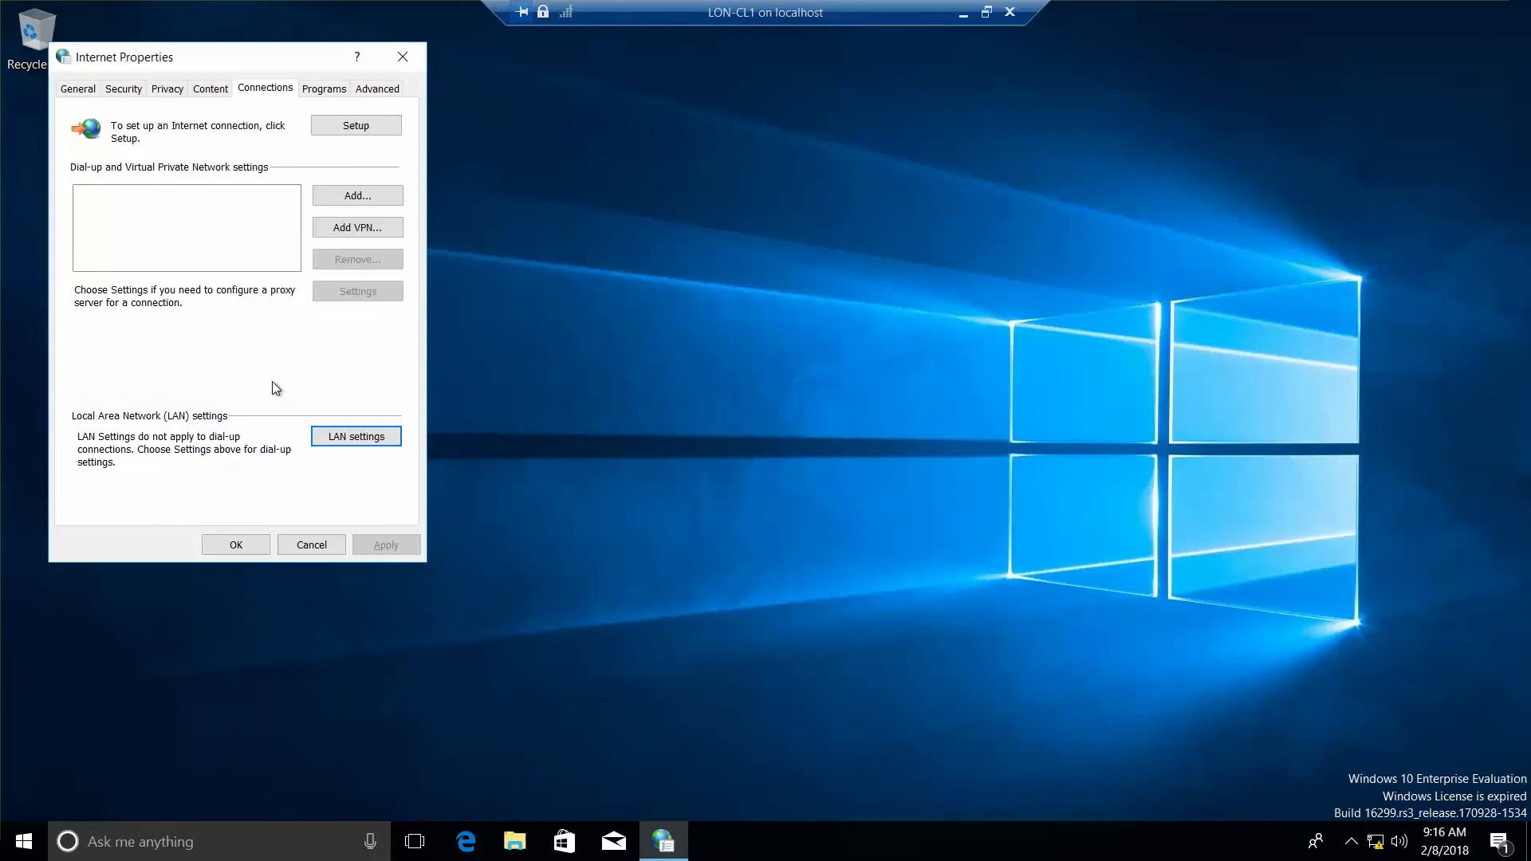
# - Save and close Internet Properties, then reopen Internet Options by searching 'intern'
pyautogui.click(240, 544)
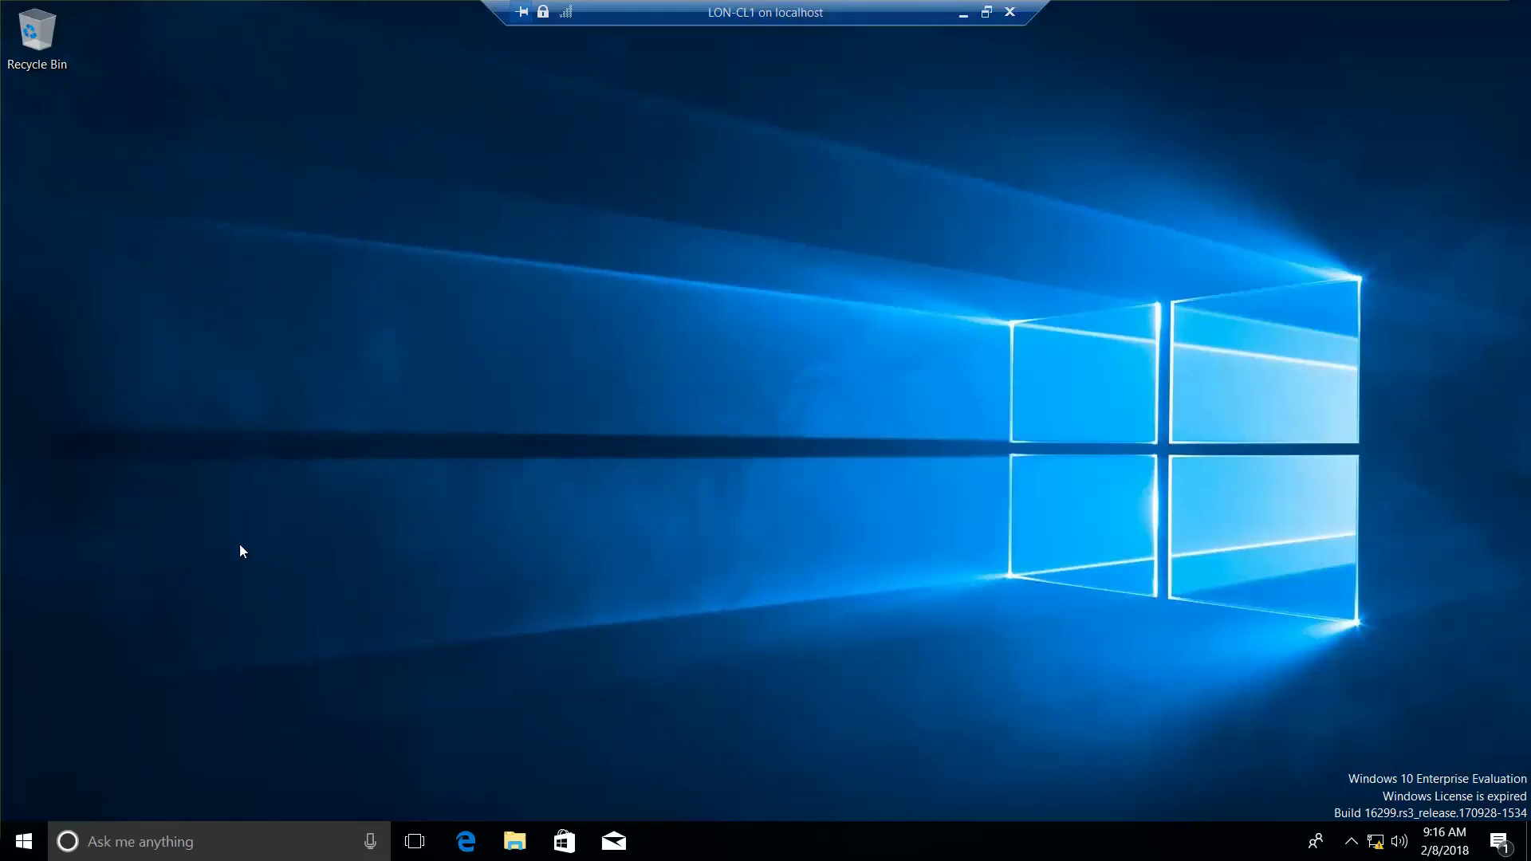
pyautogui.rightClick(24, 842)
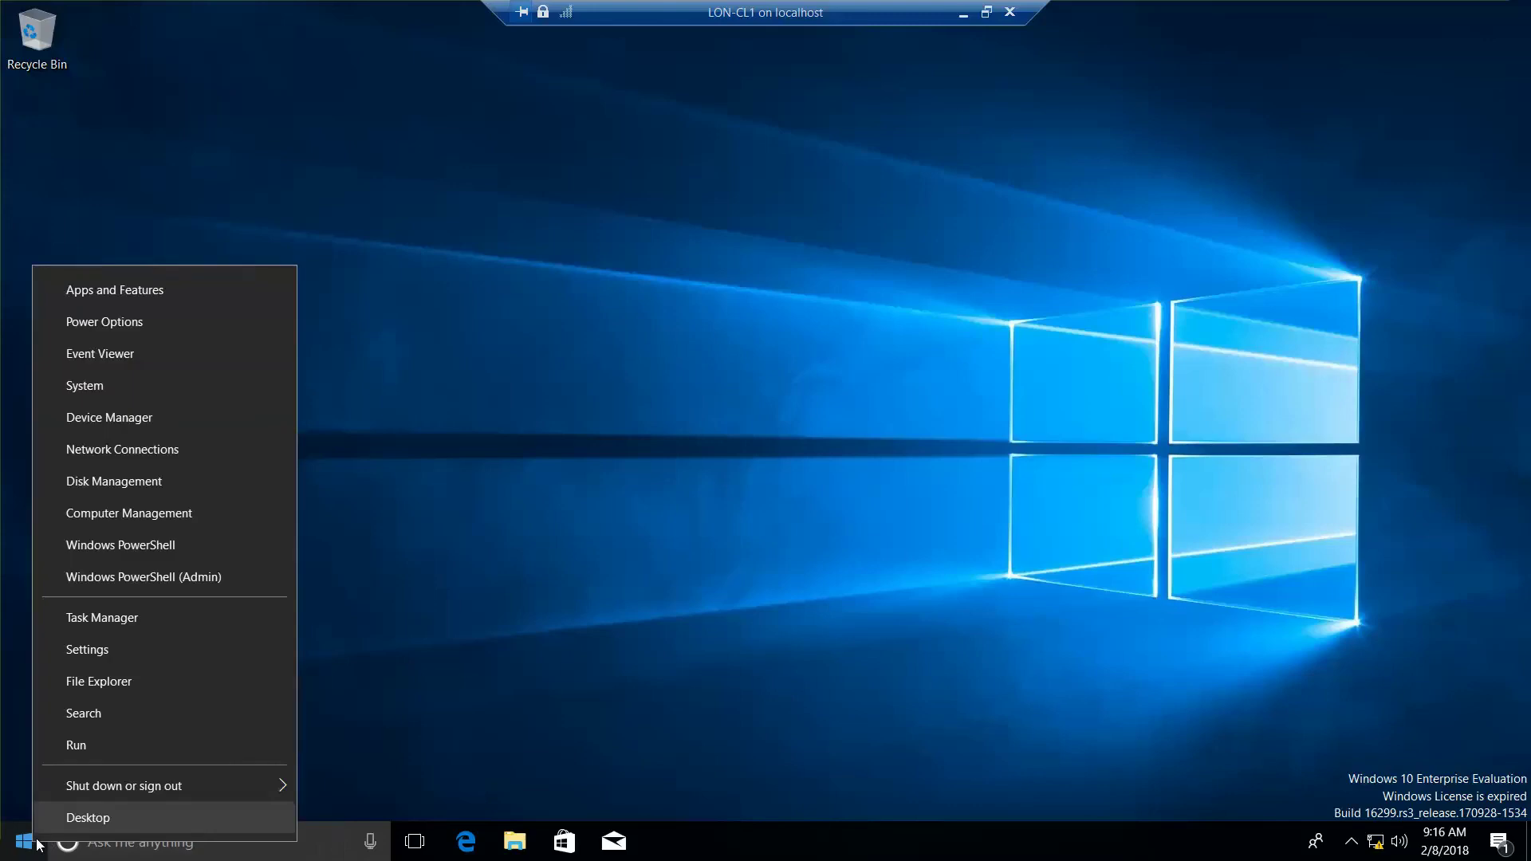
pyautogui.click(116, 715)
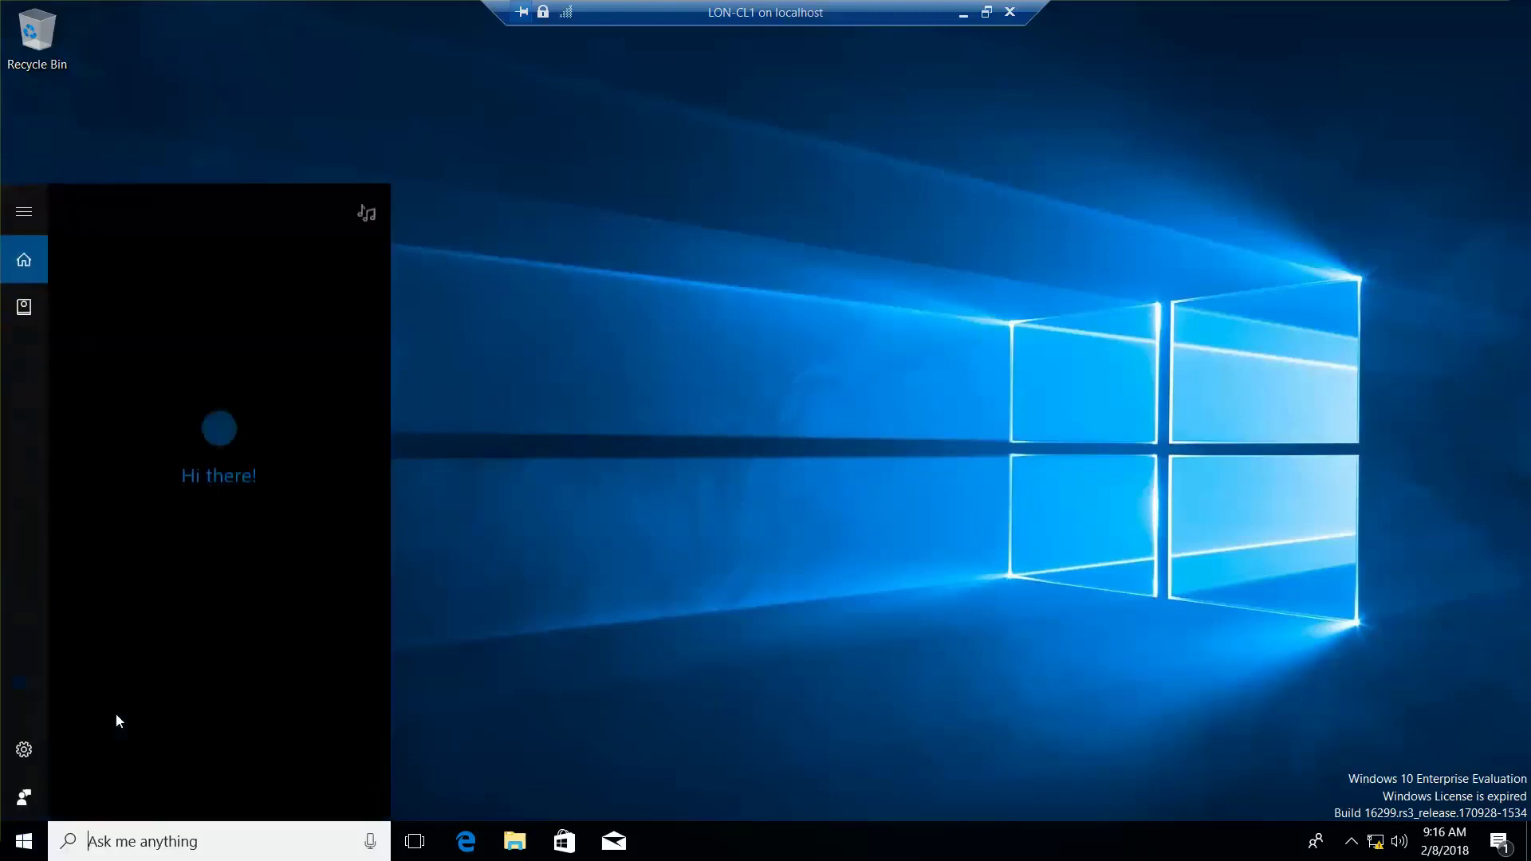
pyautogui.write('intern')
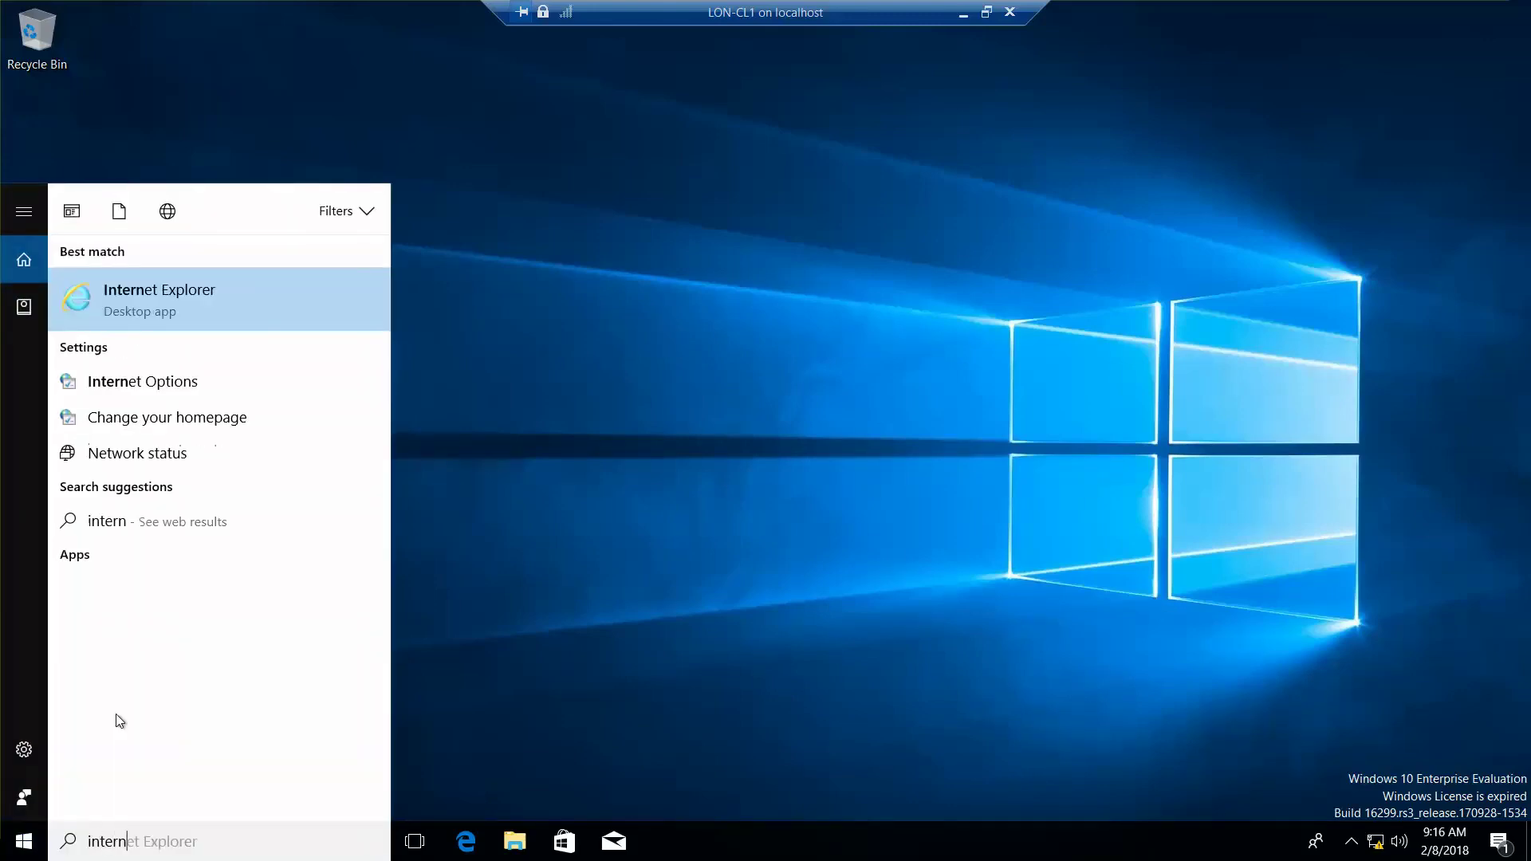
pyautogui.click(172, 394)
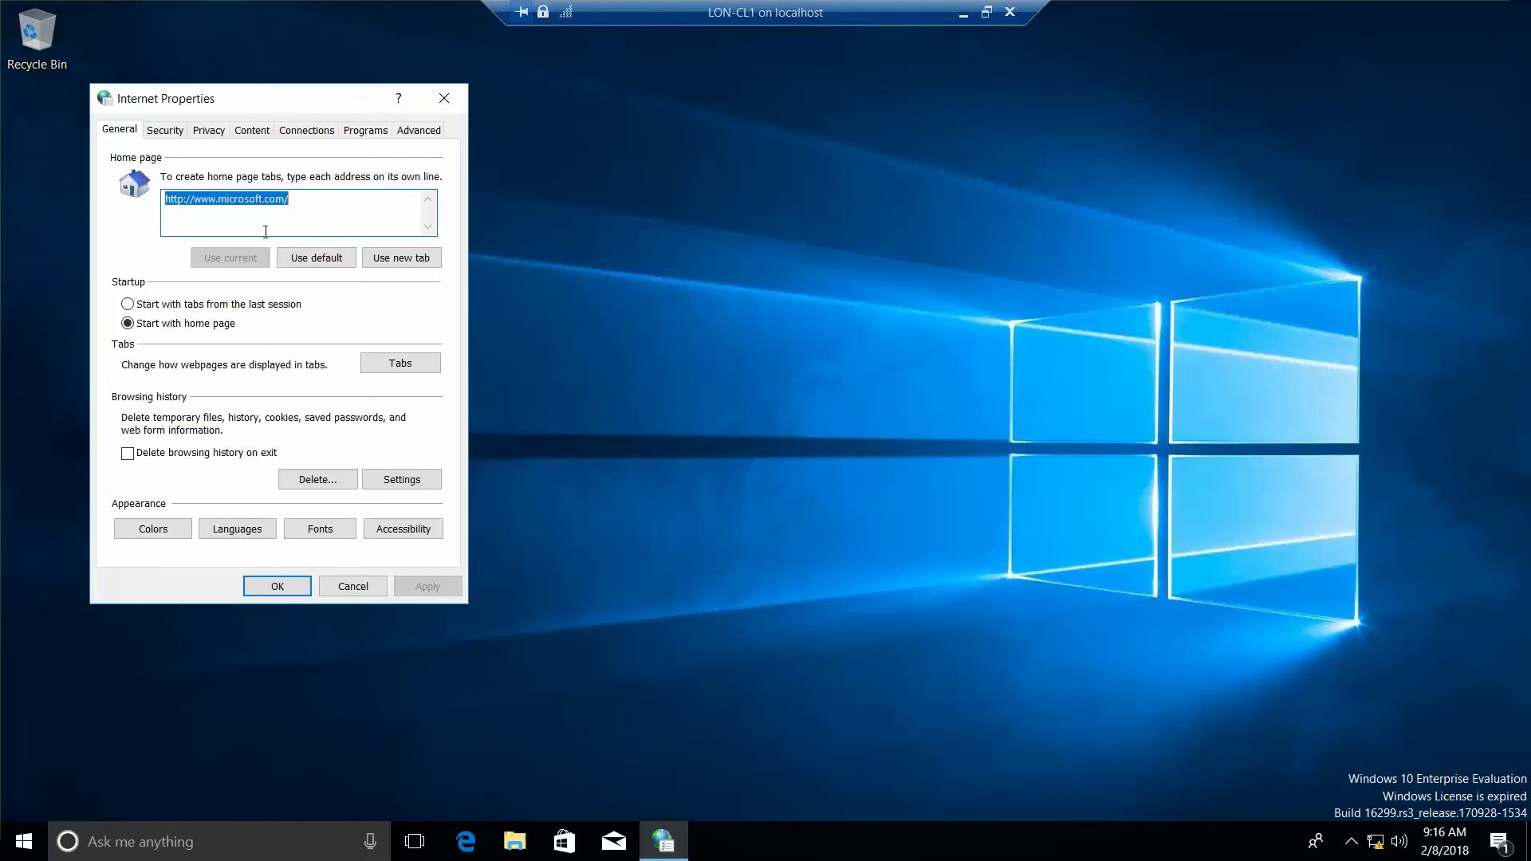
# - In LAN settings, turn off the proxy server and enable Automatically detect settings
pyautogui.click(311, 132)
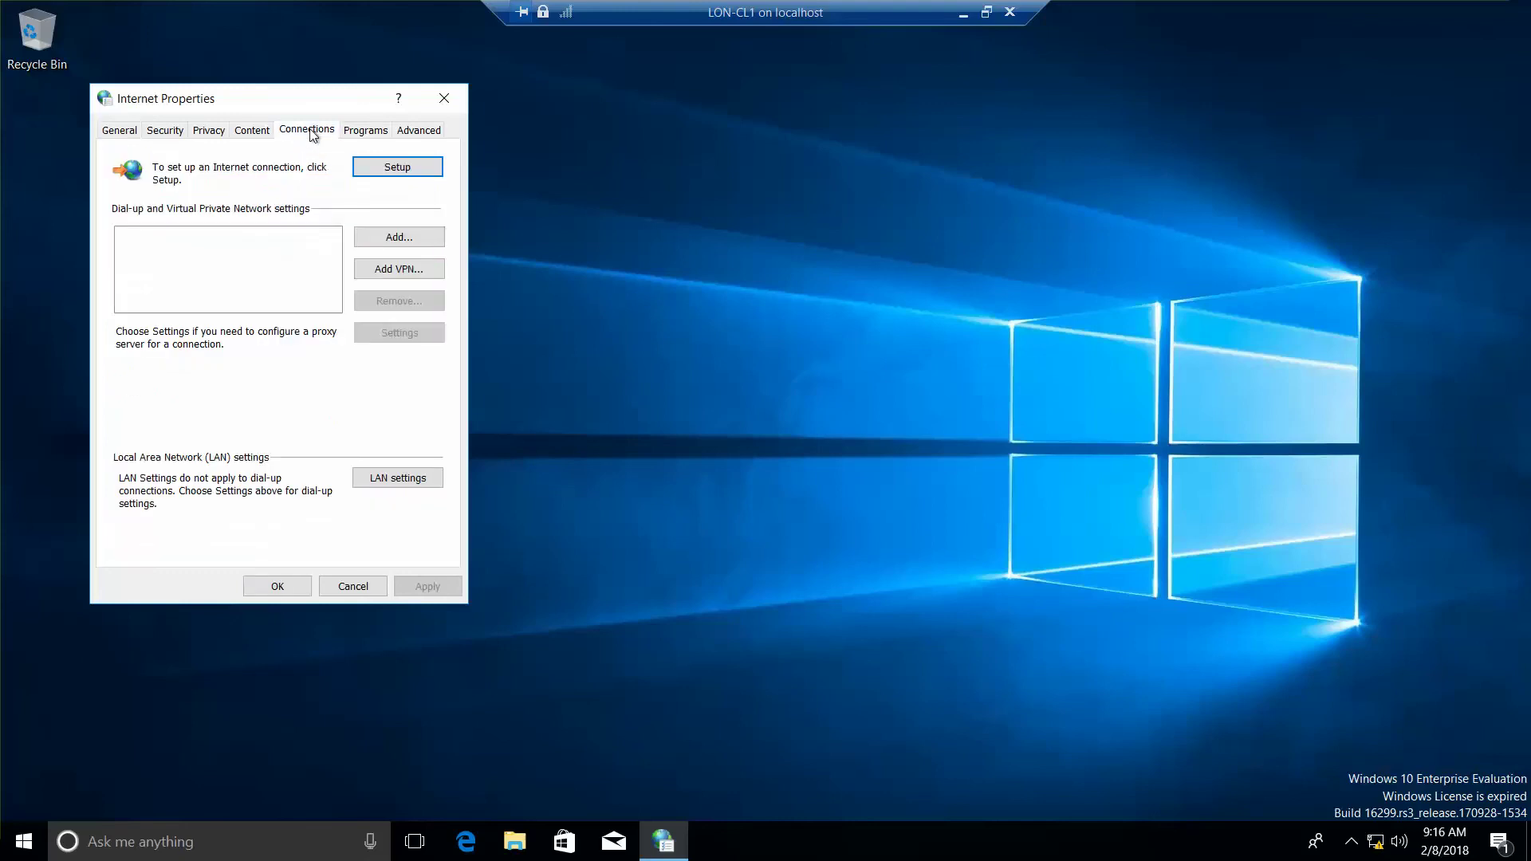
pyautogui.click(386, 480)
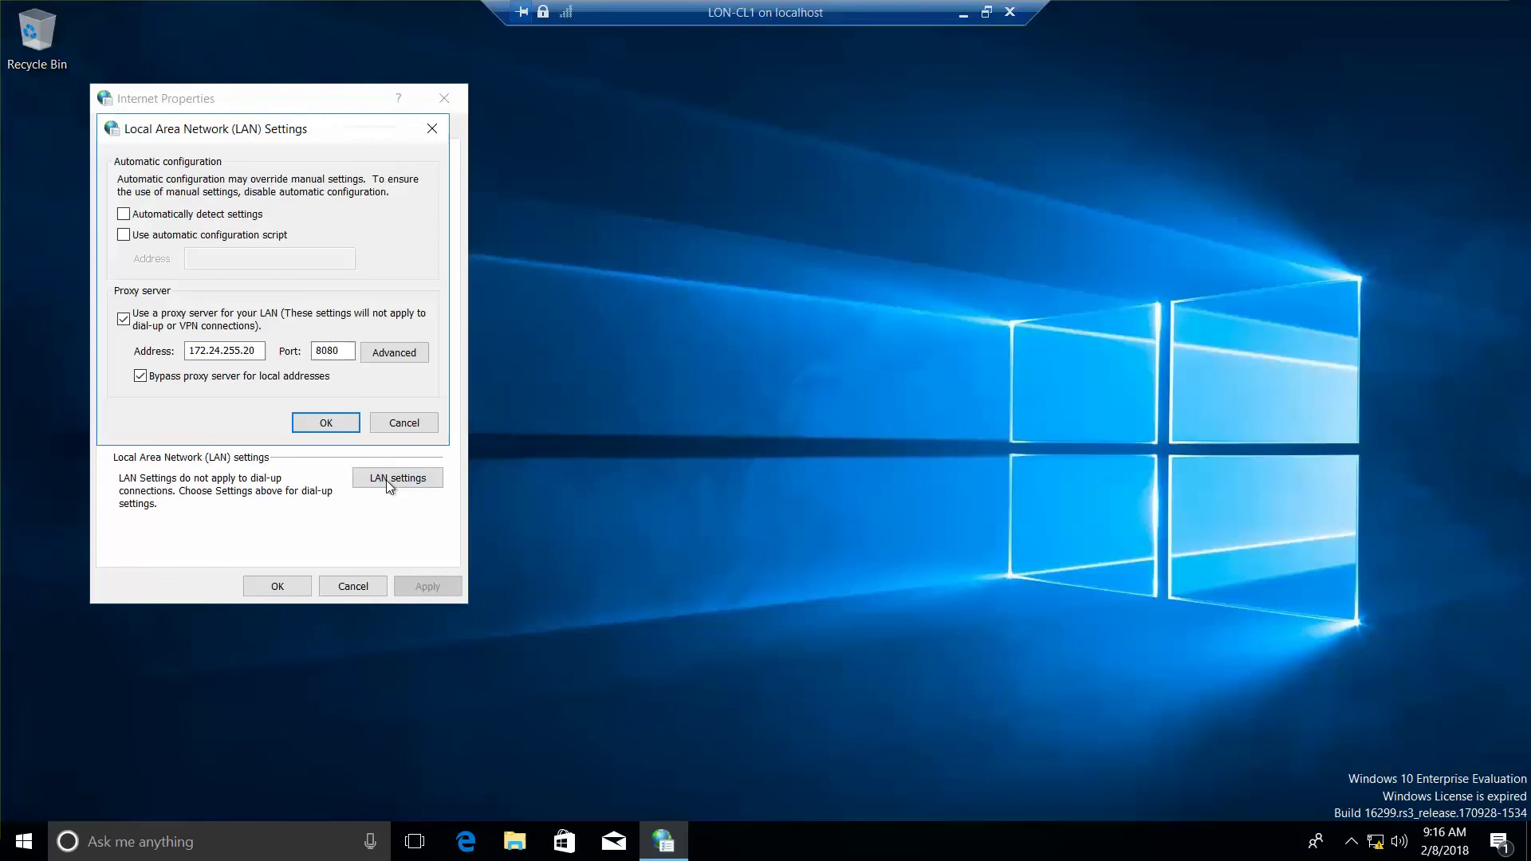
pyautogui.click(125, 322)
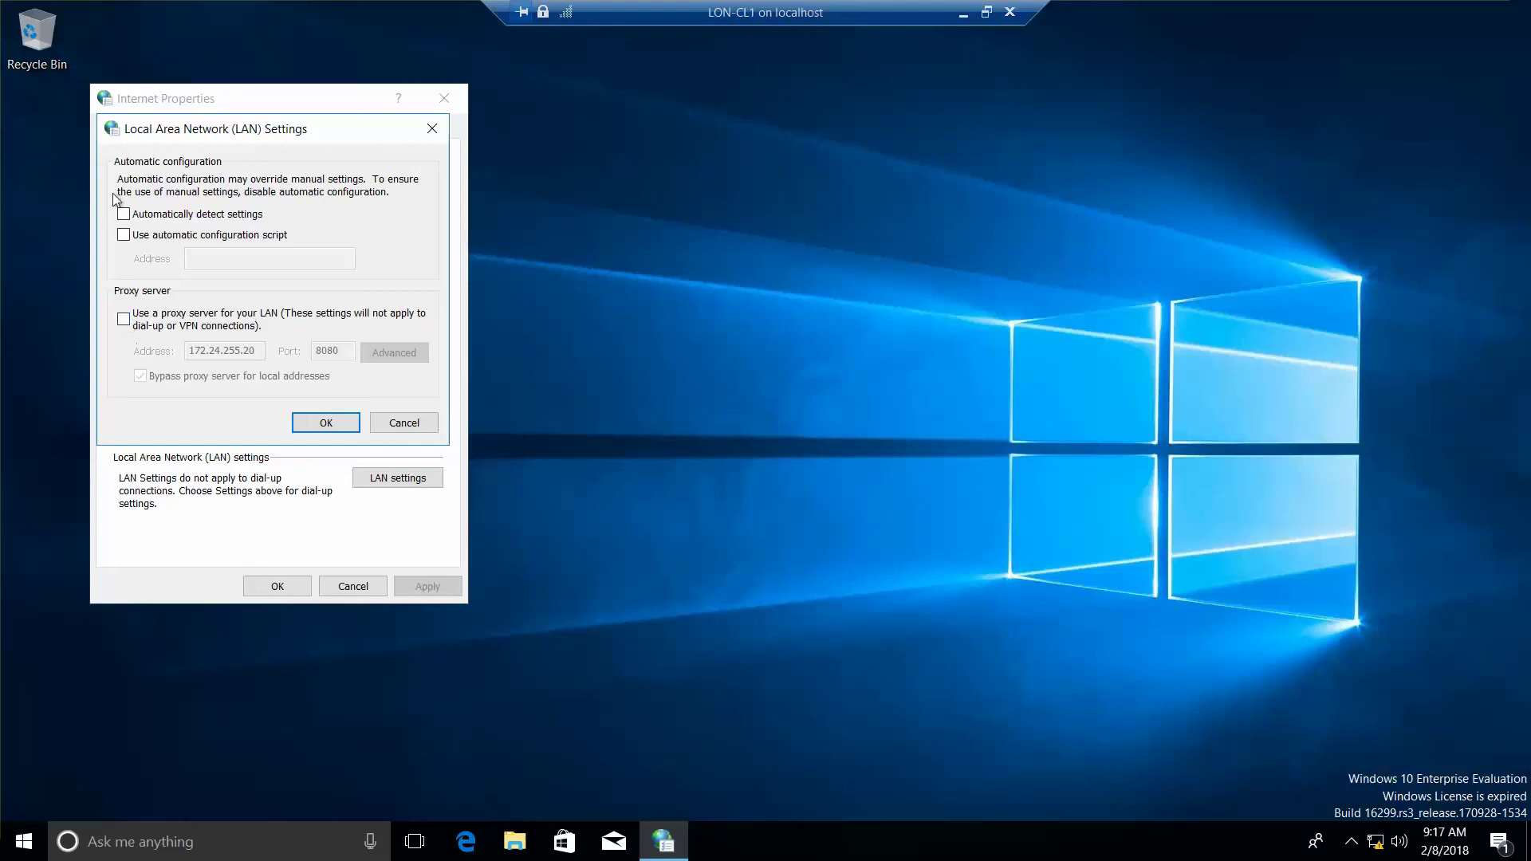
pyautogui.click(124, 215)
pyautogui.click(337, 425)
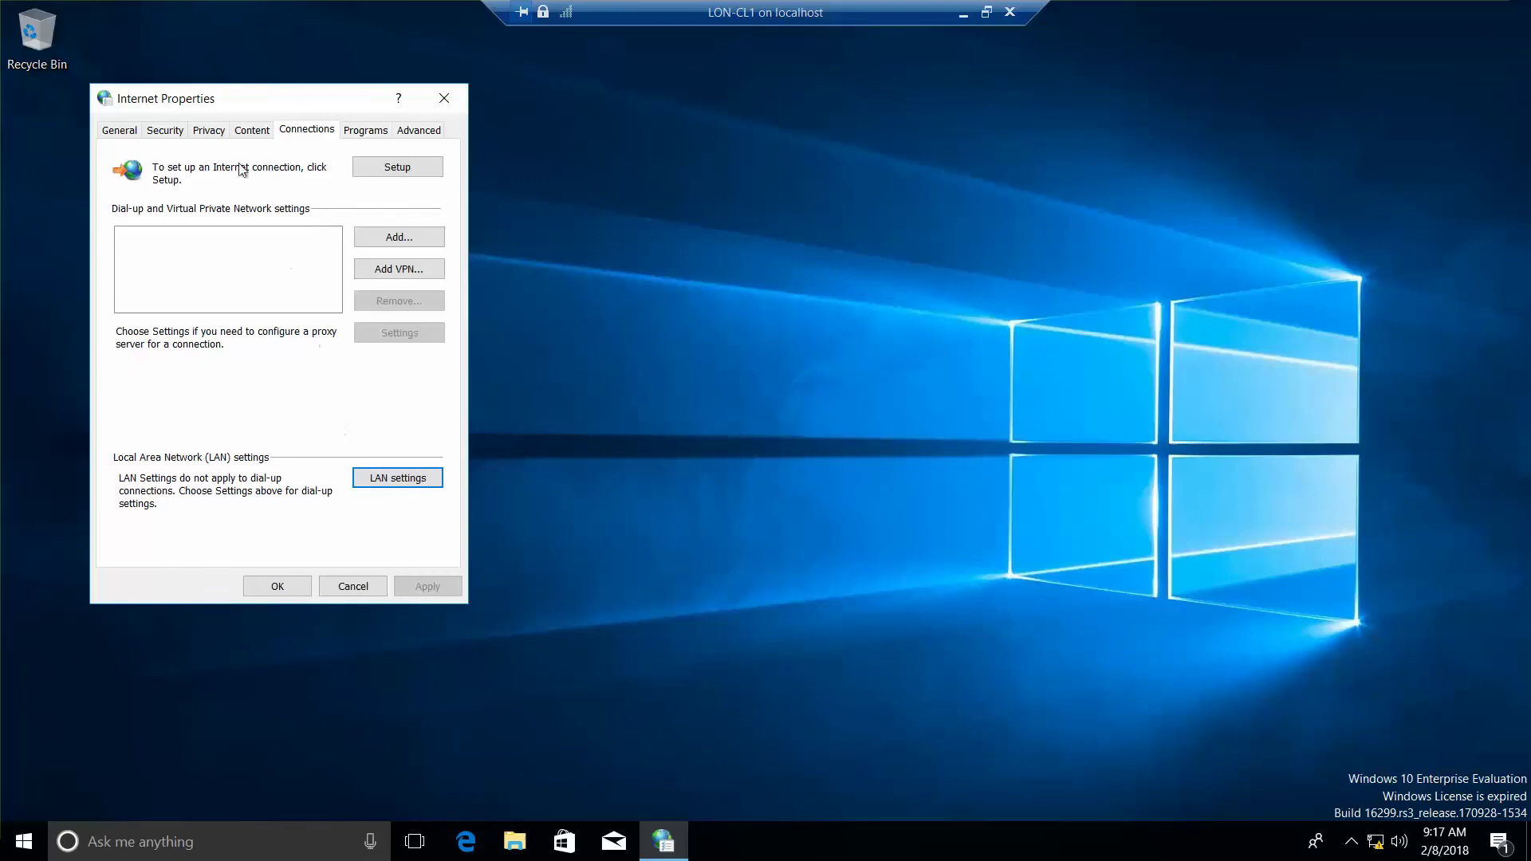
# - Check the empty Manage Add-ons list on the Programs tab, then close Internet Properties with OK
pyautogui.click(366, 130)
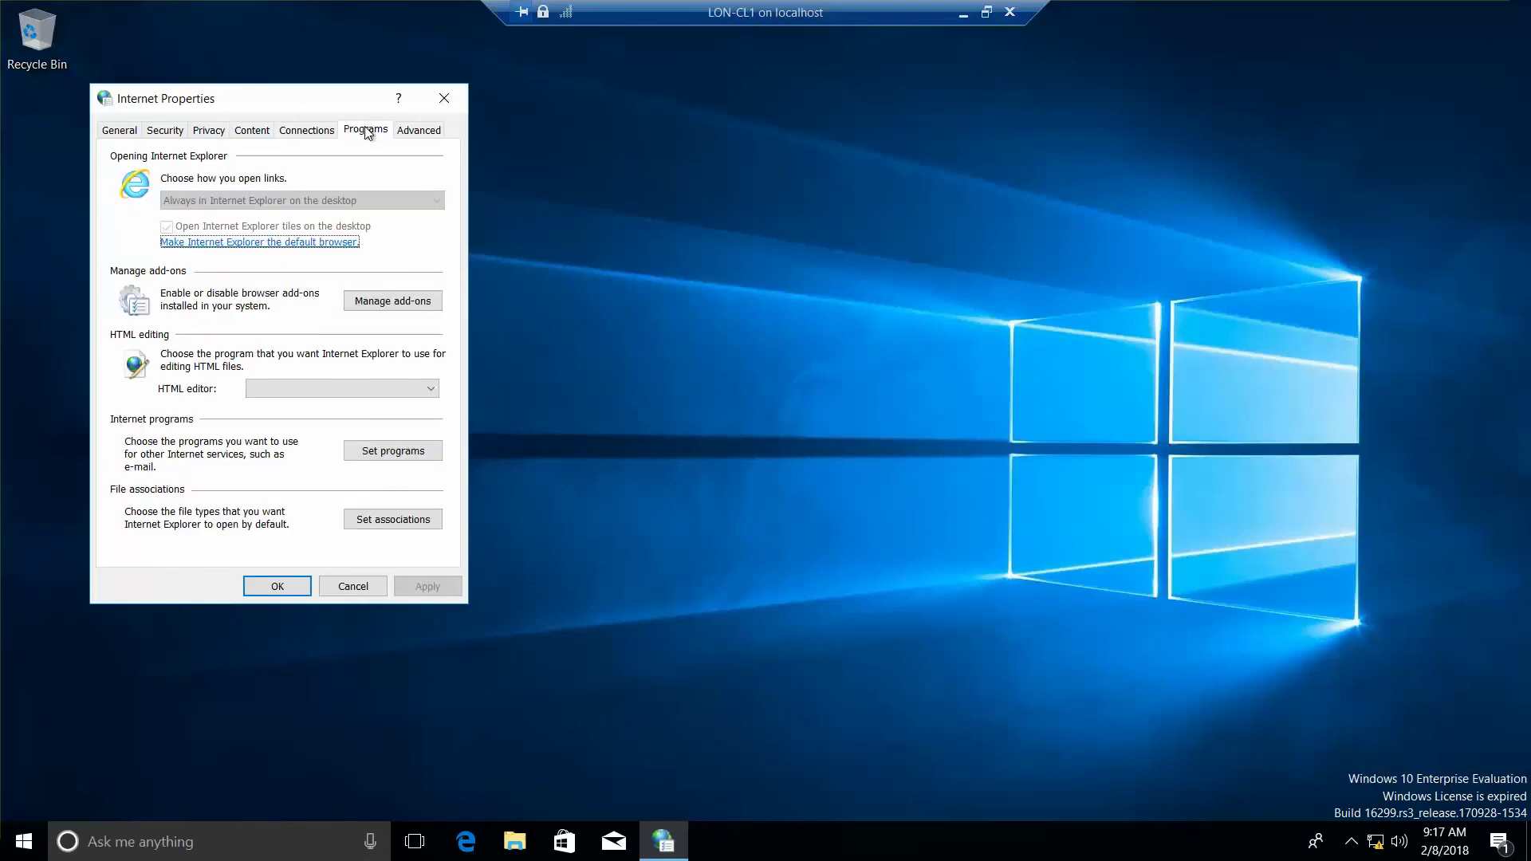
pyautogui.click(379, 301)
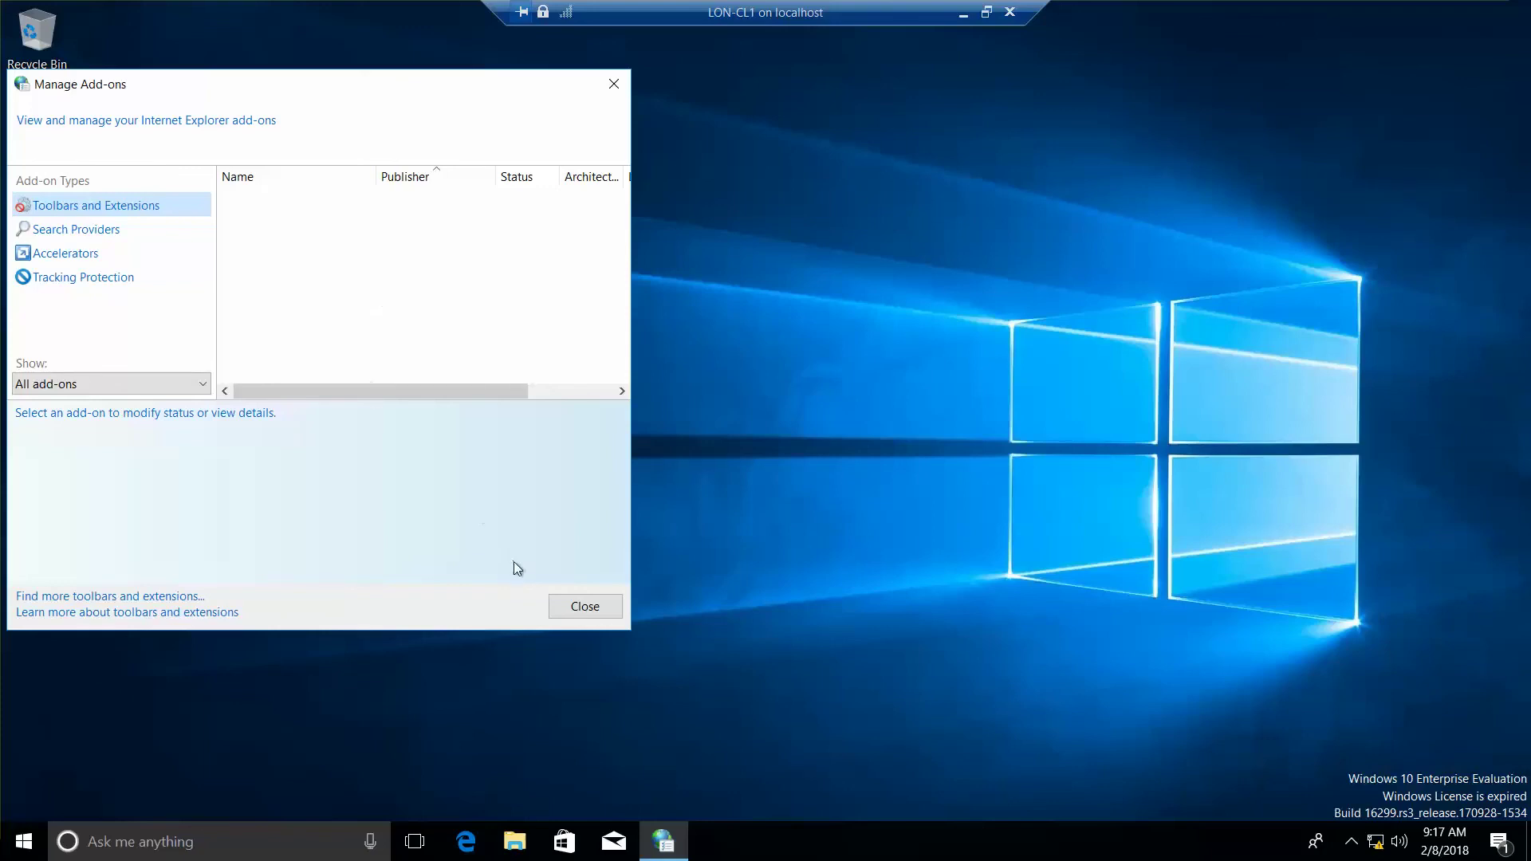
pyautogui.click(584, 607)
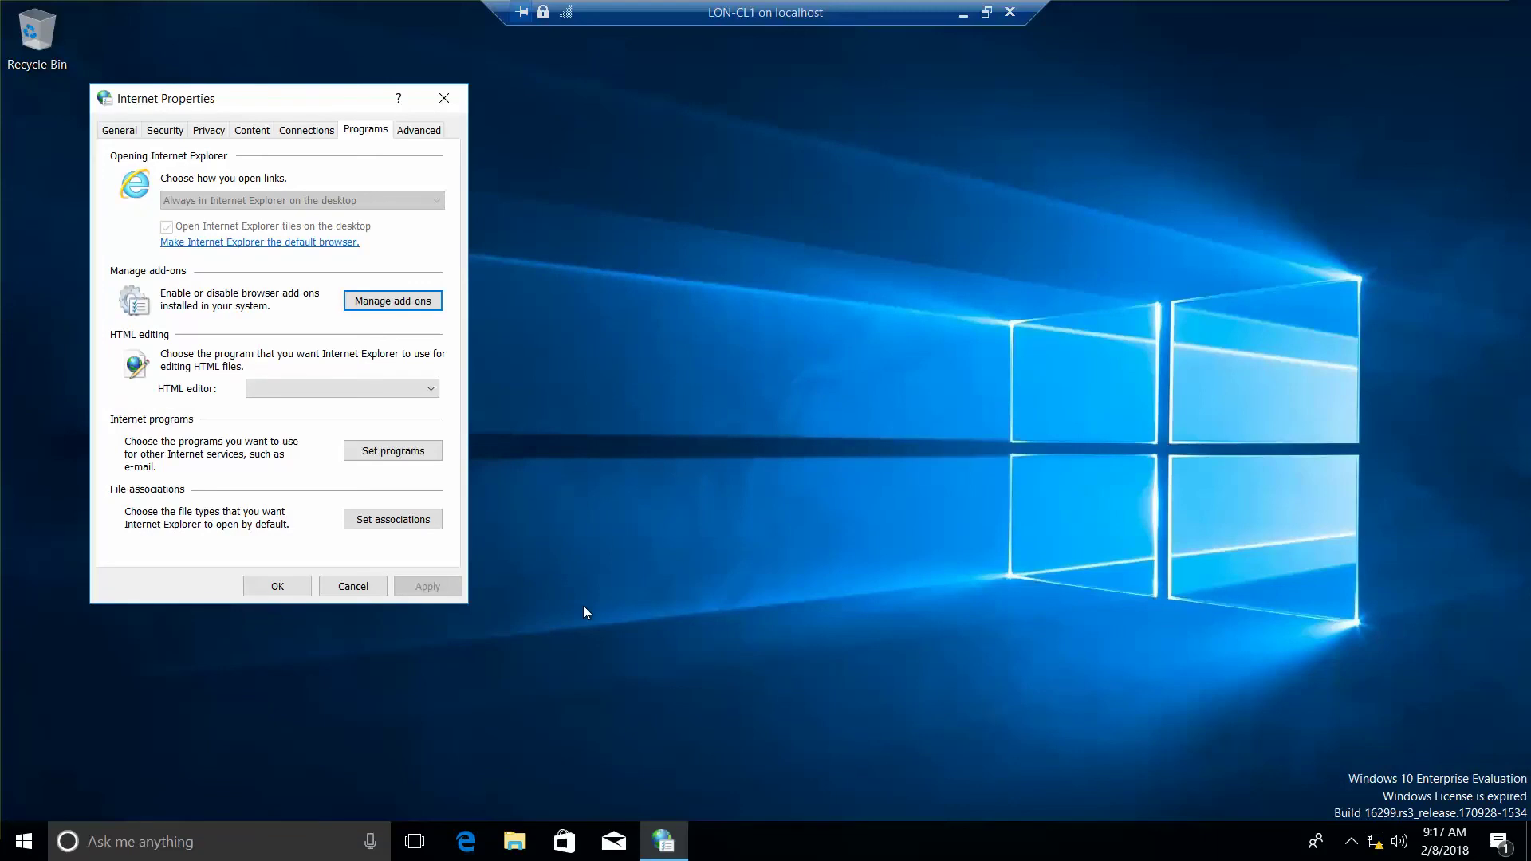
pyautogui.click(301, 585)
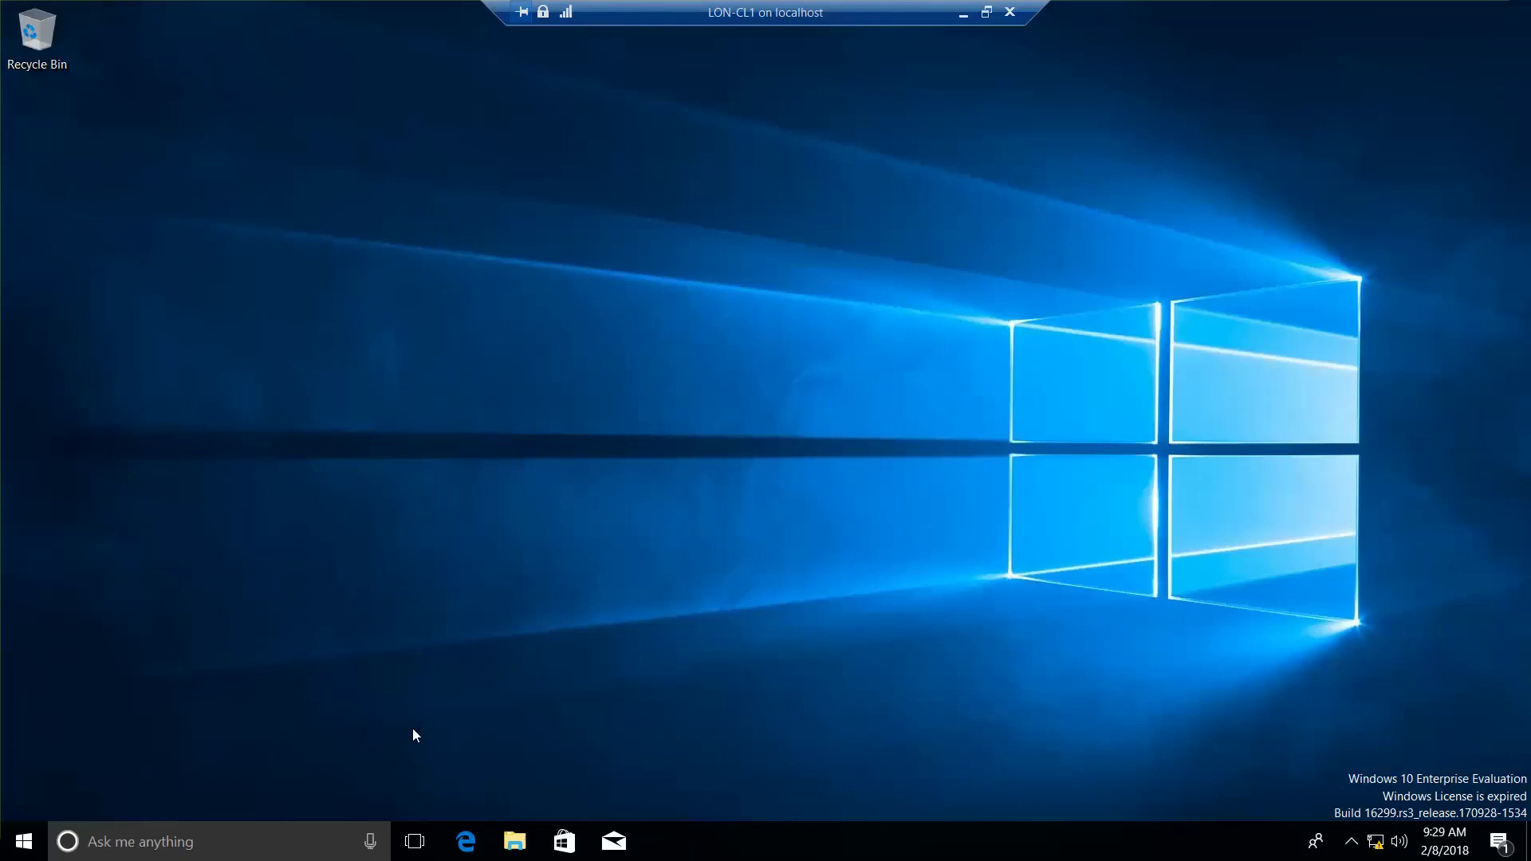
# - Open and close Edge, then launch Internet Explorer by searching 'inter'
pyautogui.click(470, 846)
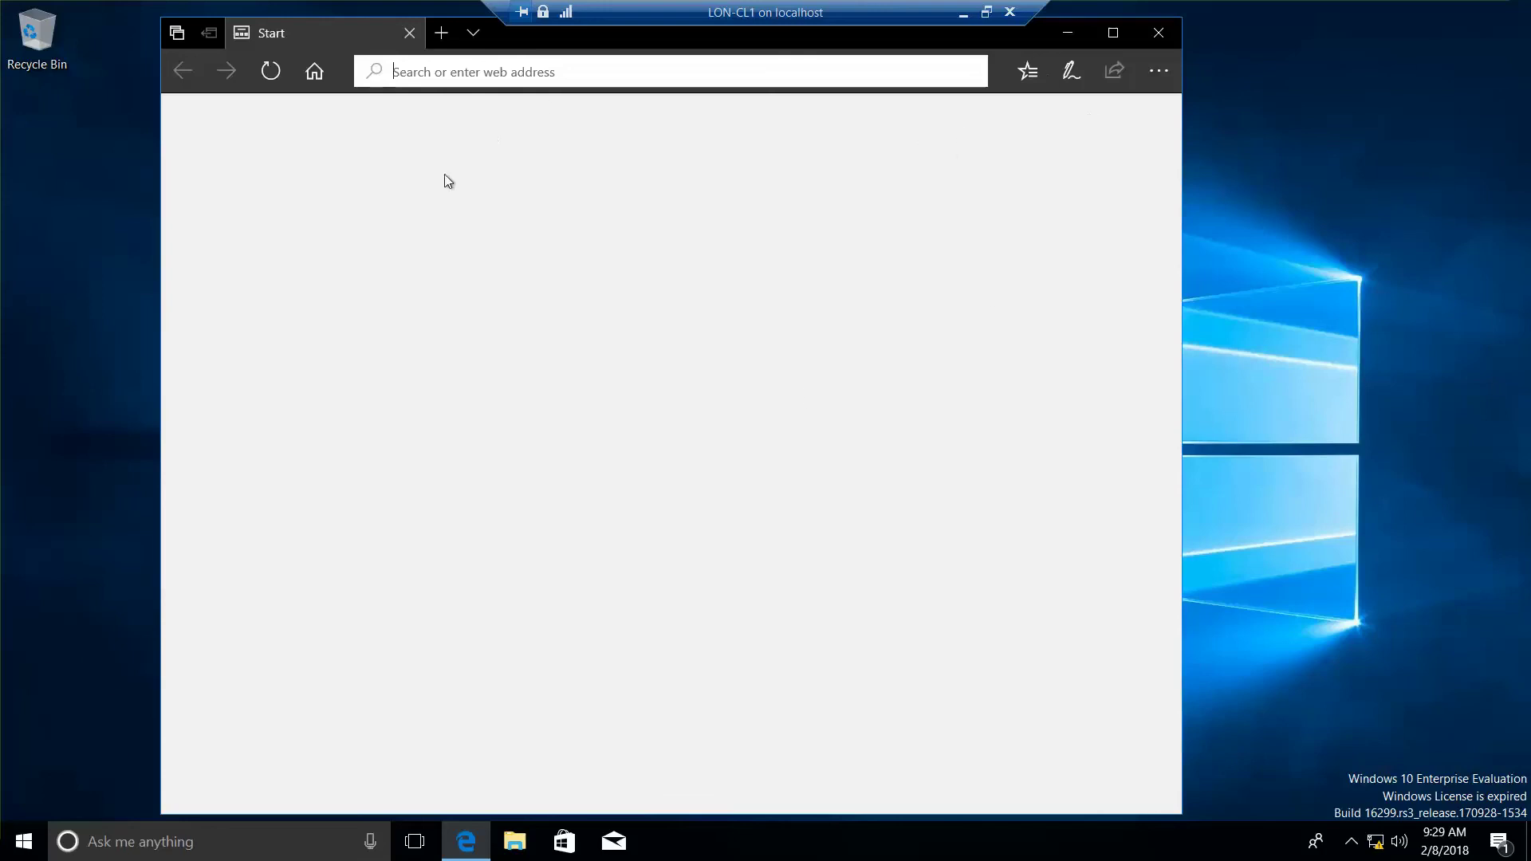
pyautogui.click(1158, 34)
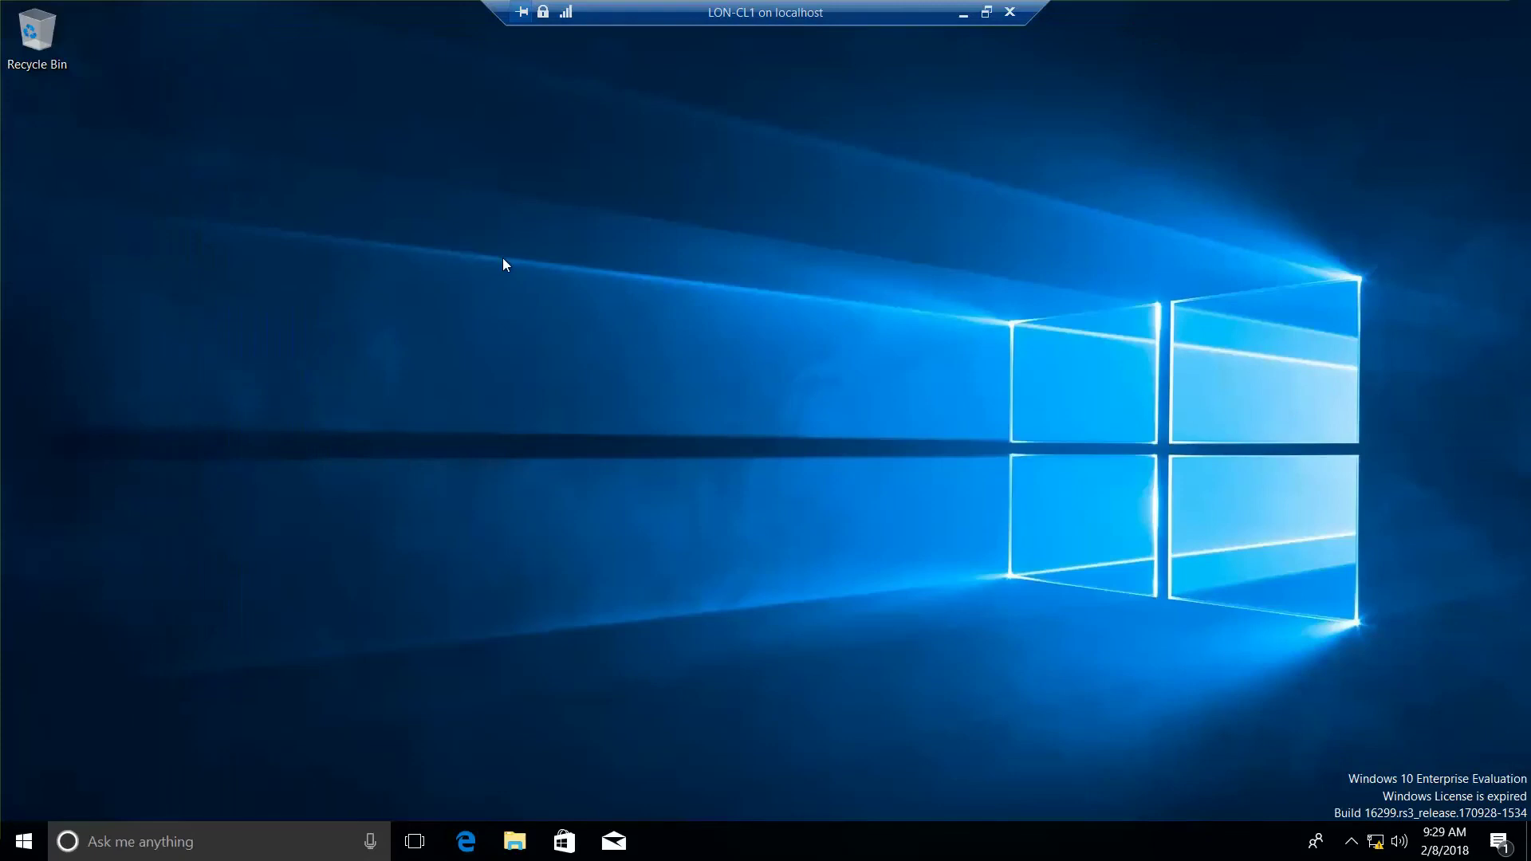
pyautogui.rightClick(19, 838)
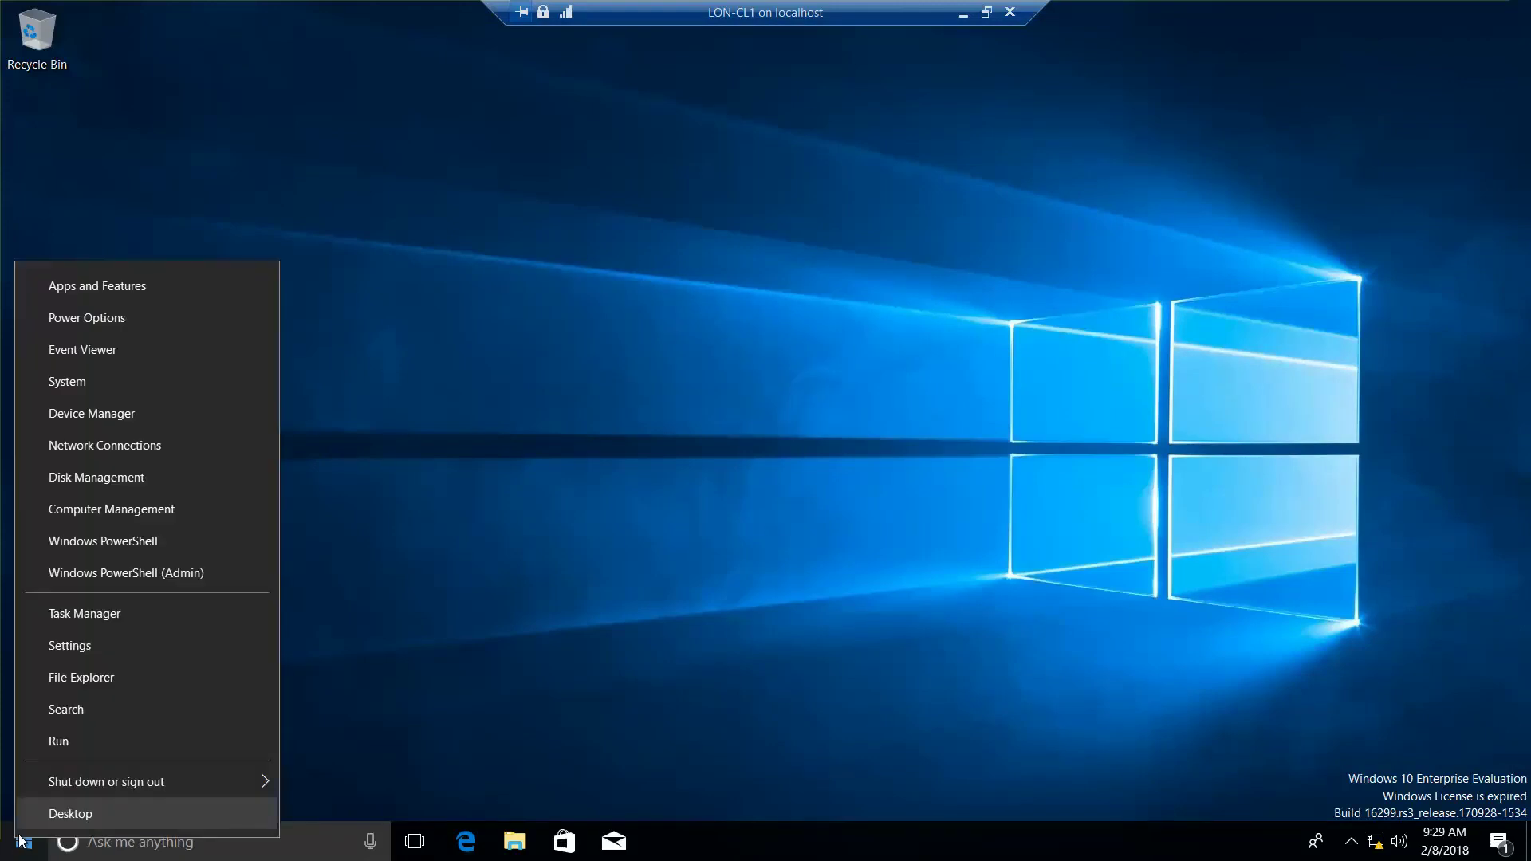
pyautogui.click(104, 709)
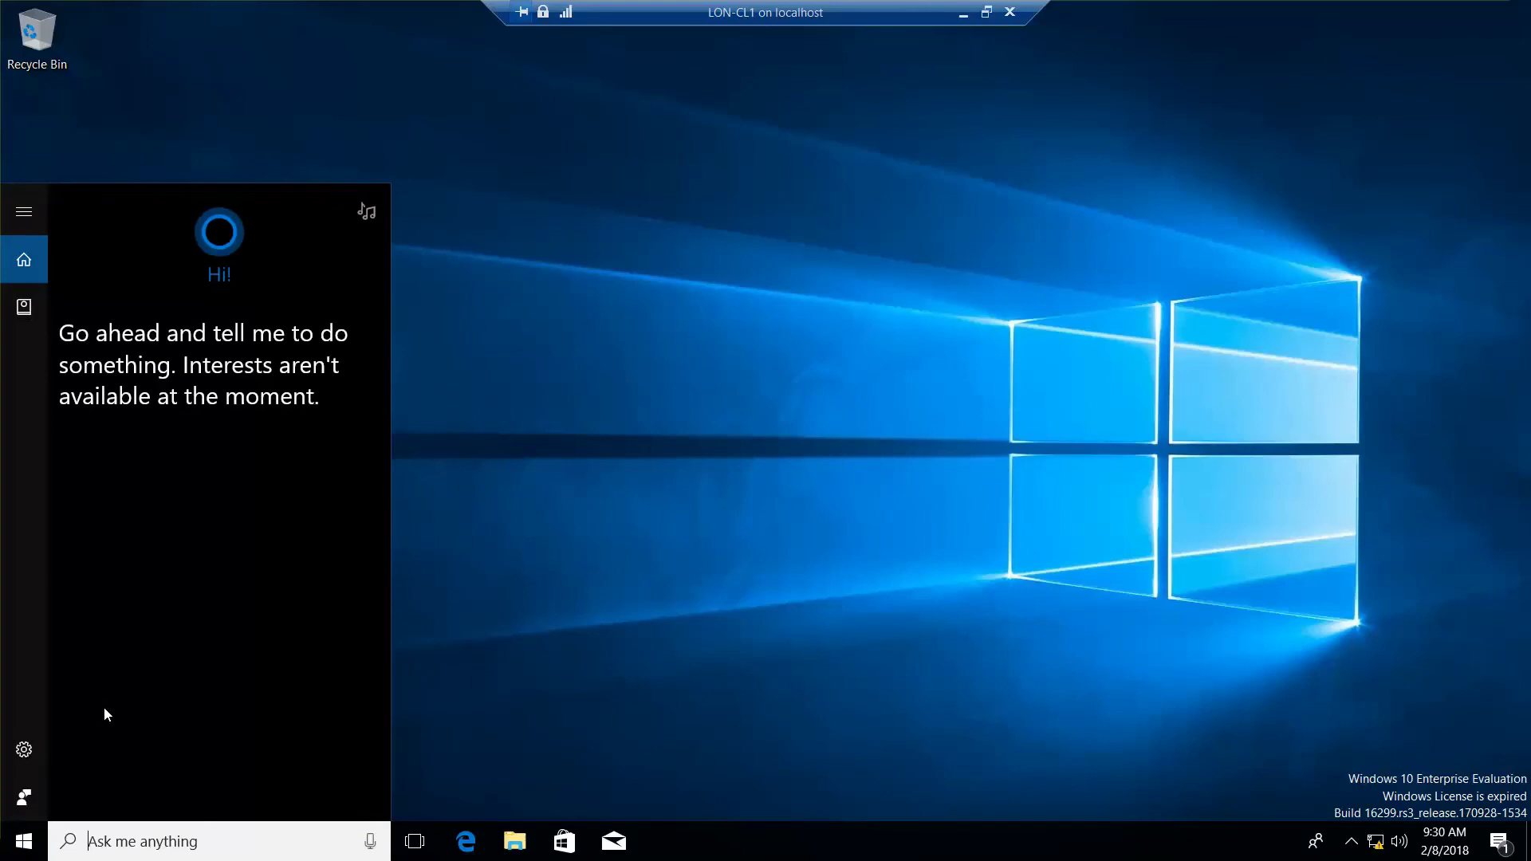
pyautogui.write('inter')
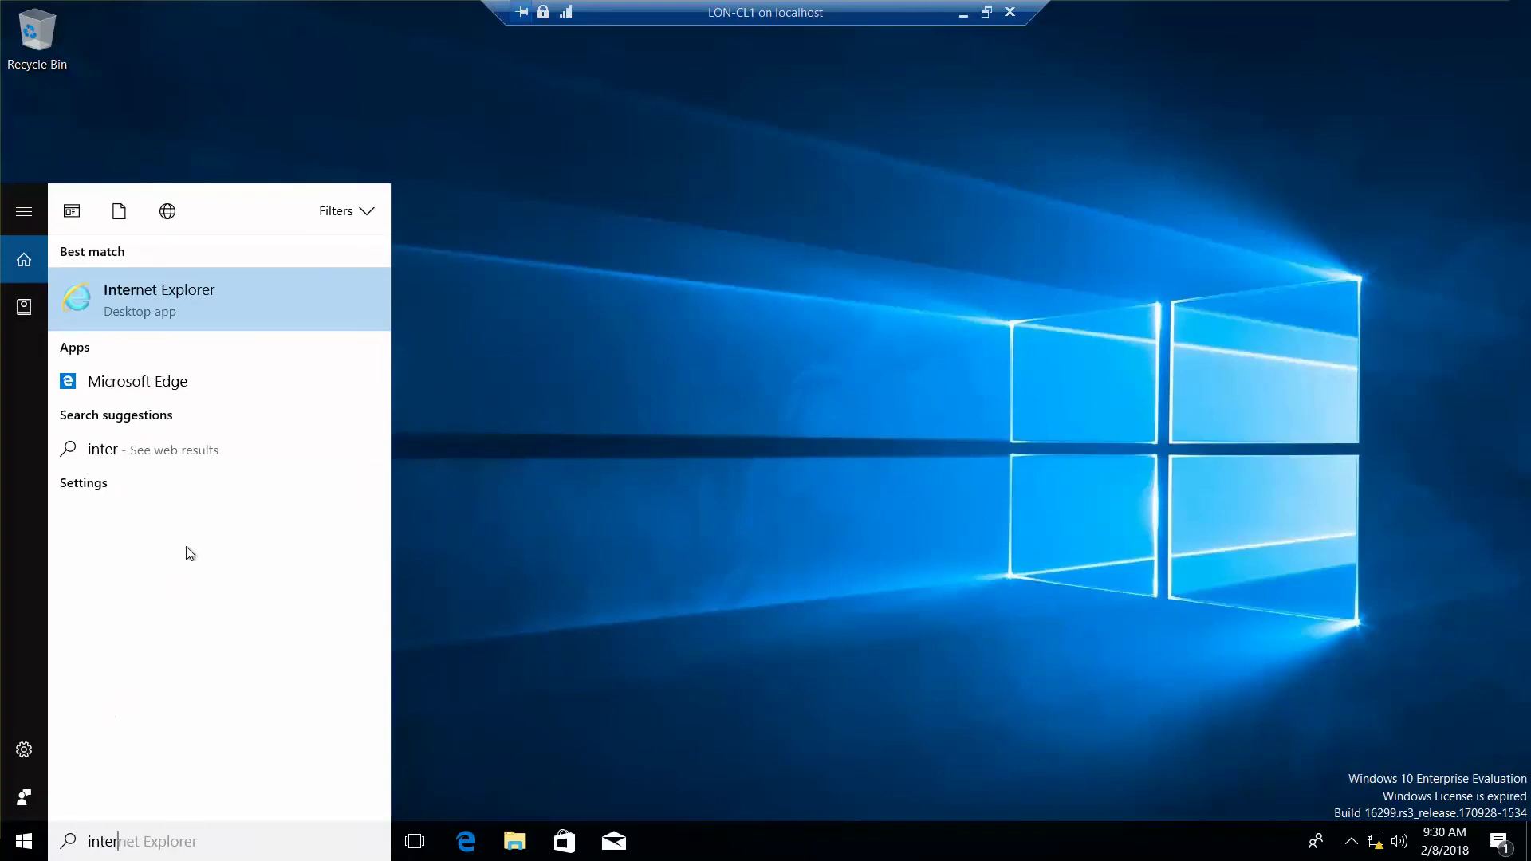
pyautogui.click(212, 301)
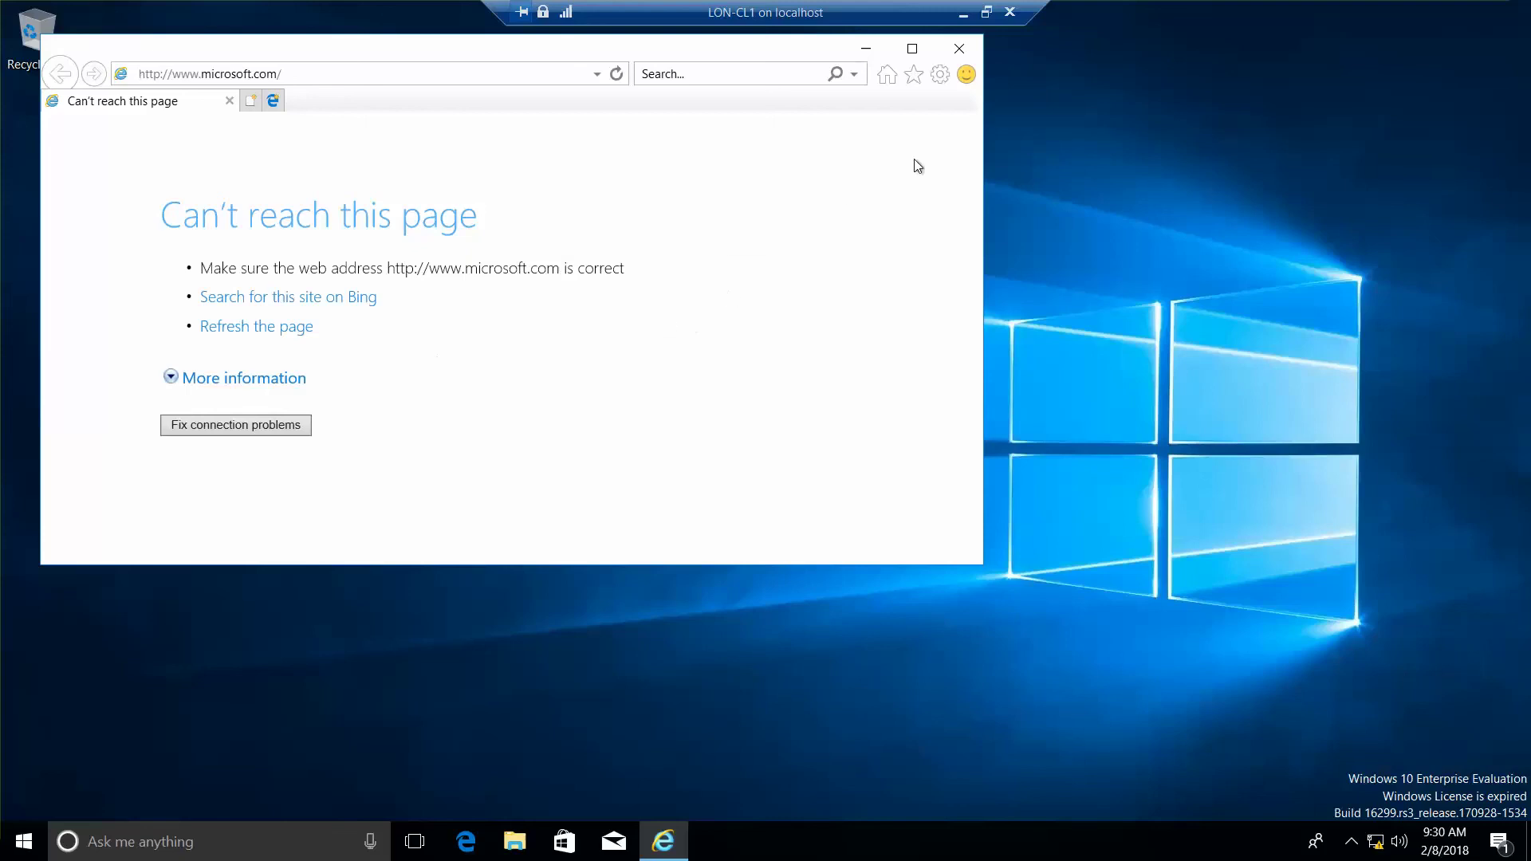
# - Add microsoft.com to the Compatibility View list and close its settings
pyautogui.click(940, 75)
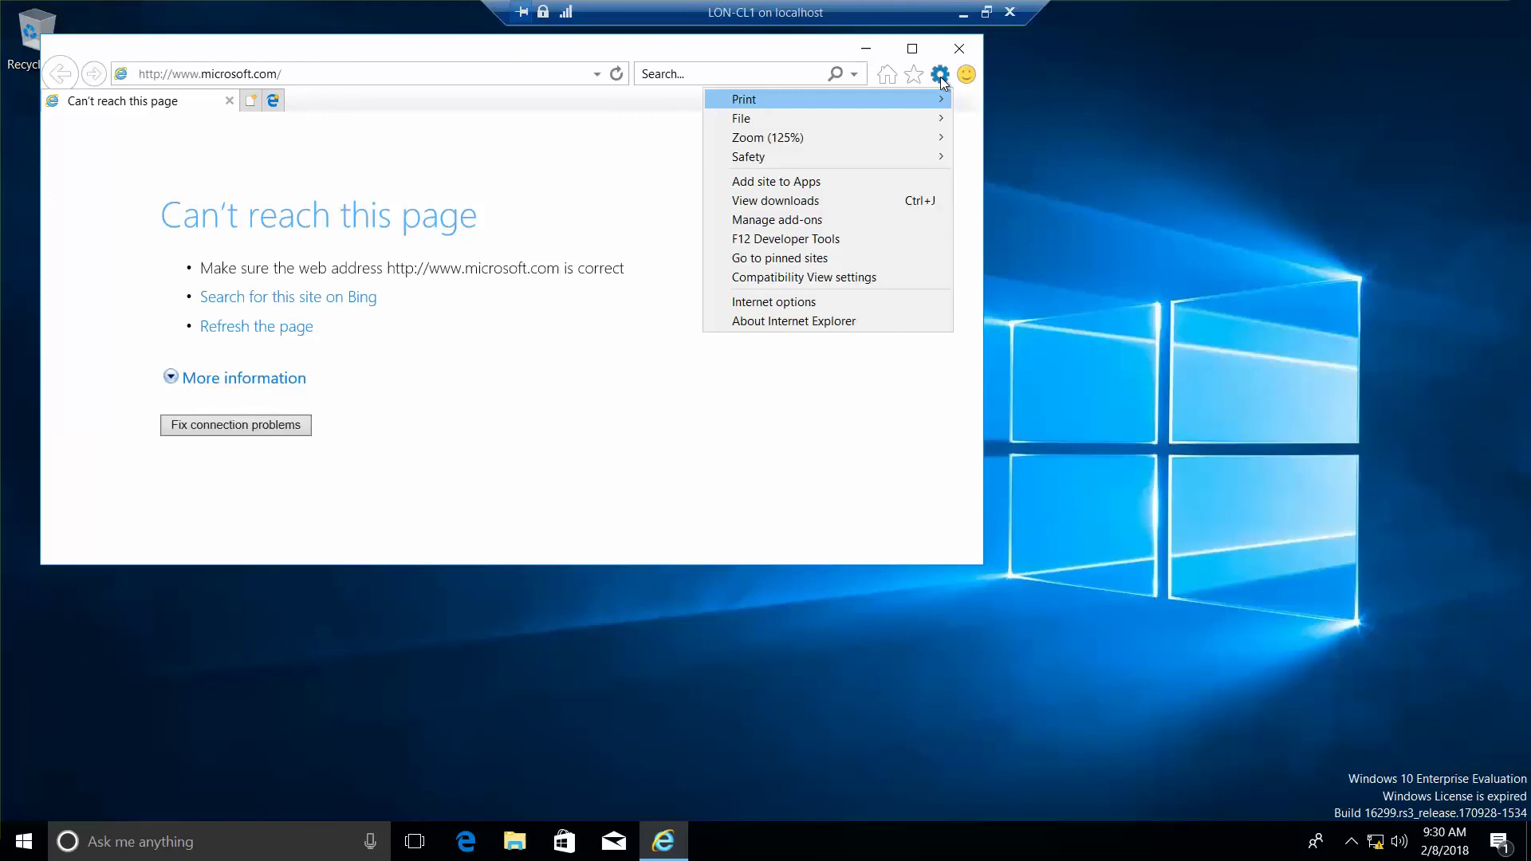
pyautogui.click(895, 276)
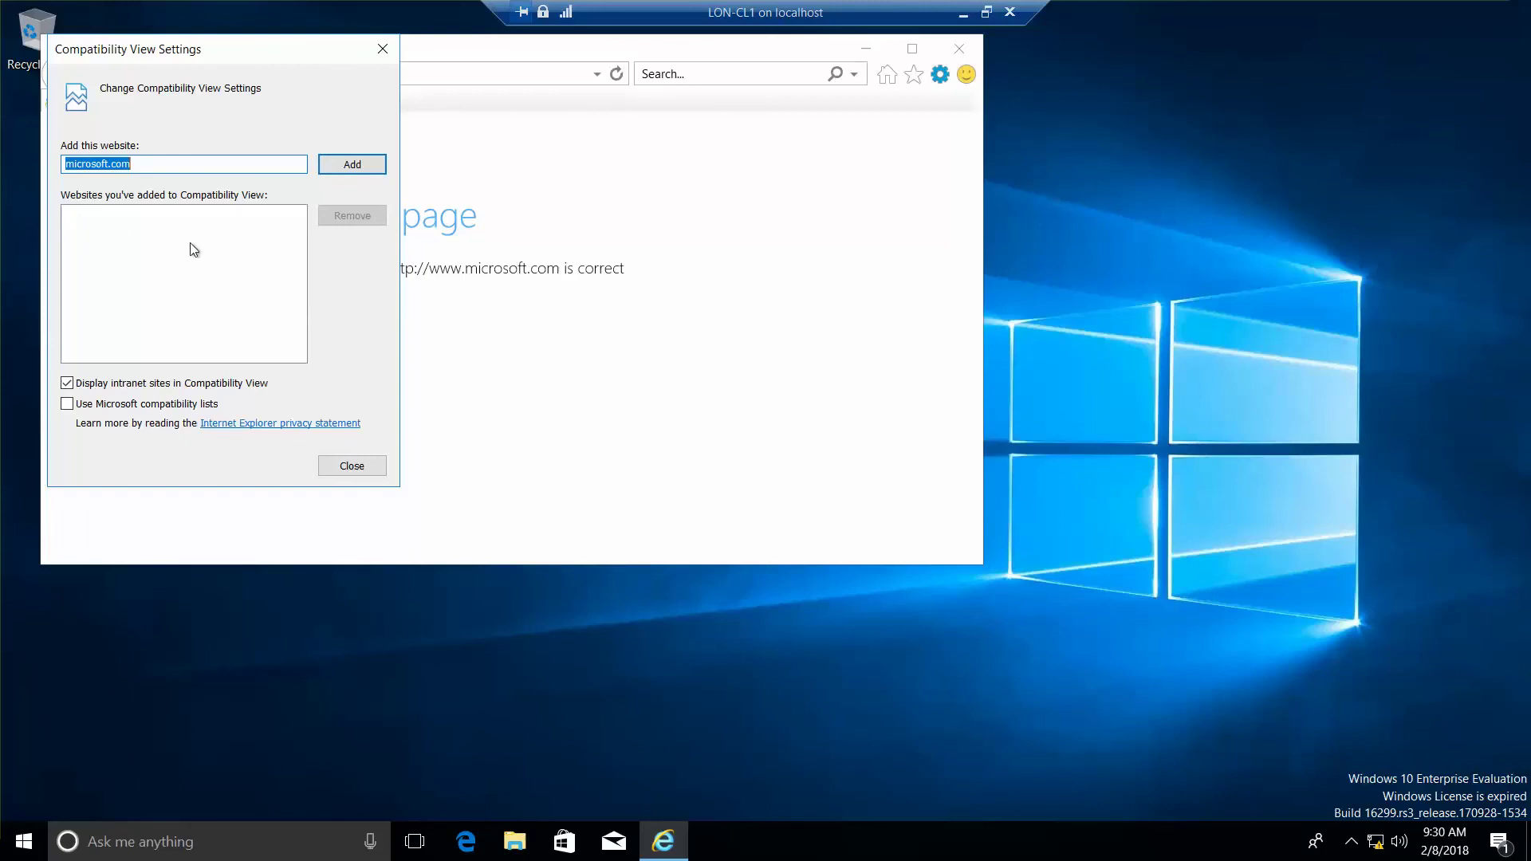
pyautogui.click(344, 171)
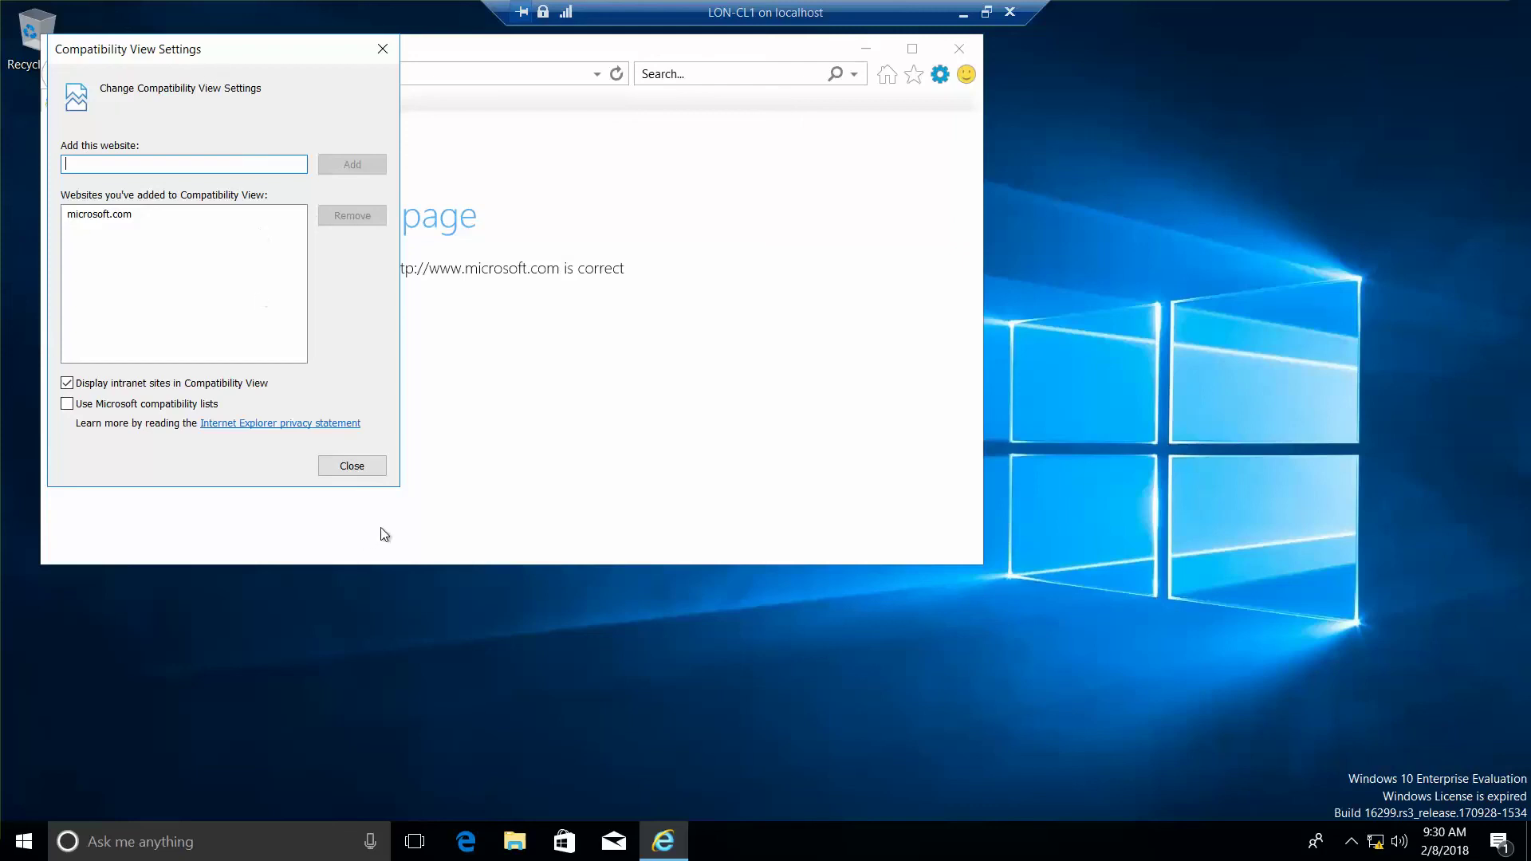
pyautogui.click(383, 469)
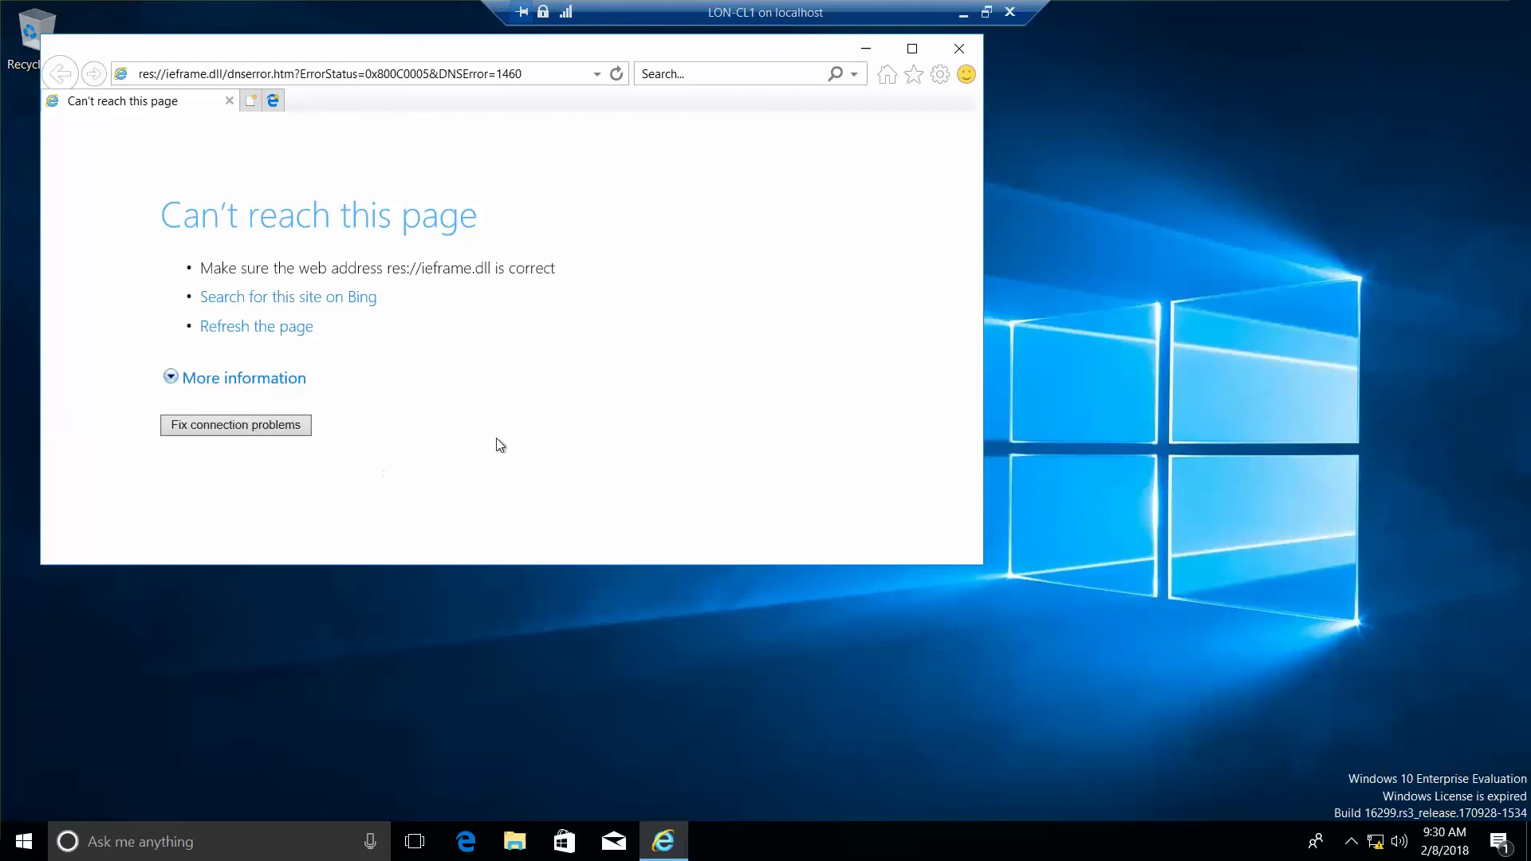
# - Open Internet options from the Tools menu on its Advanced tab
pyautogui.click(940, 76)
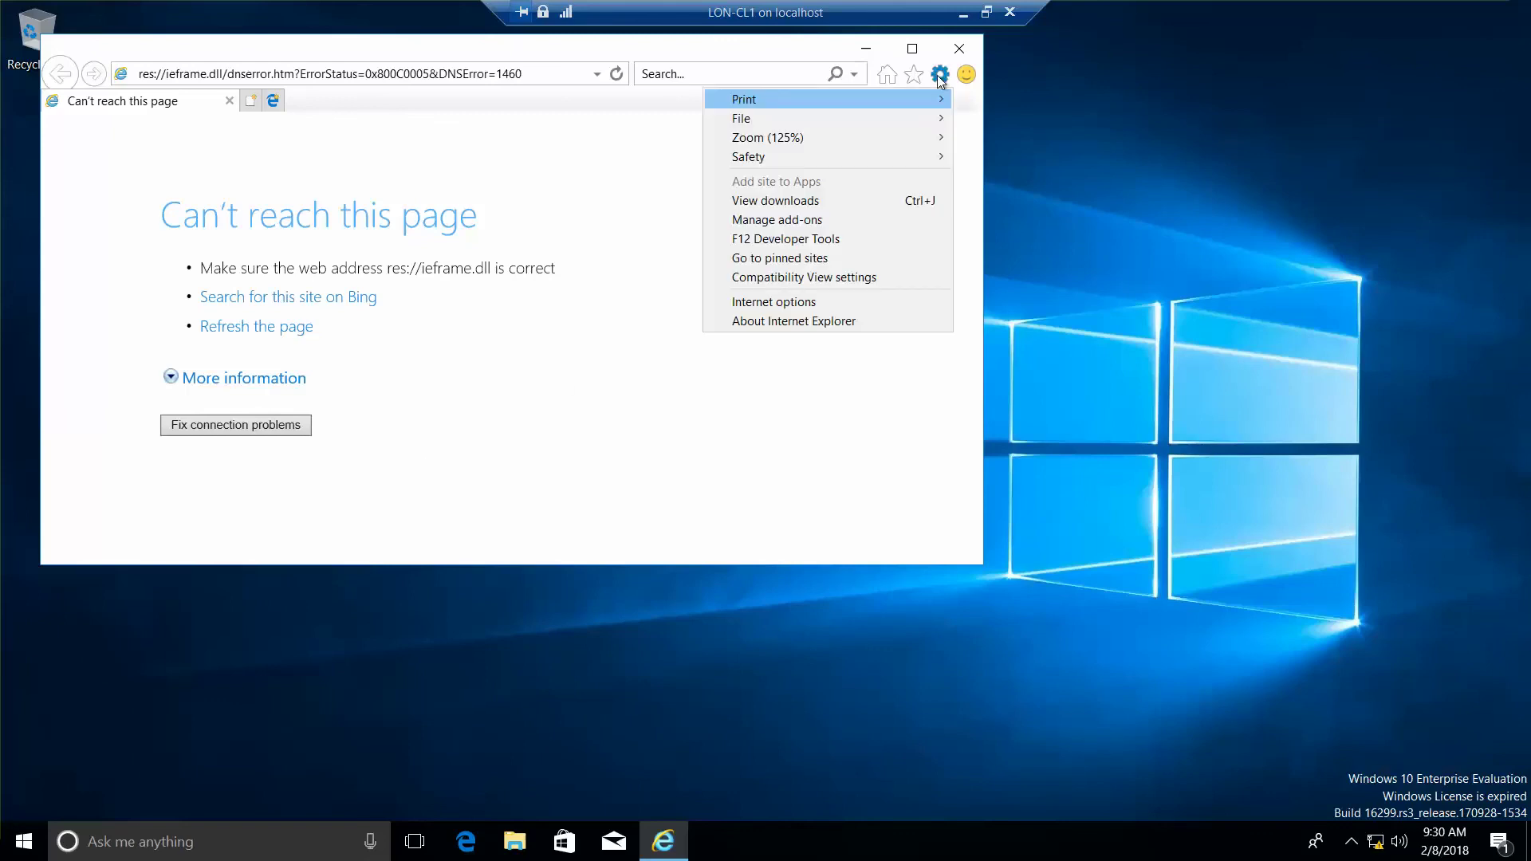
pyautogui.click(835, 304)
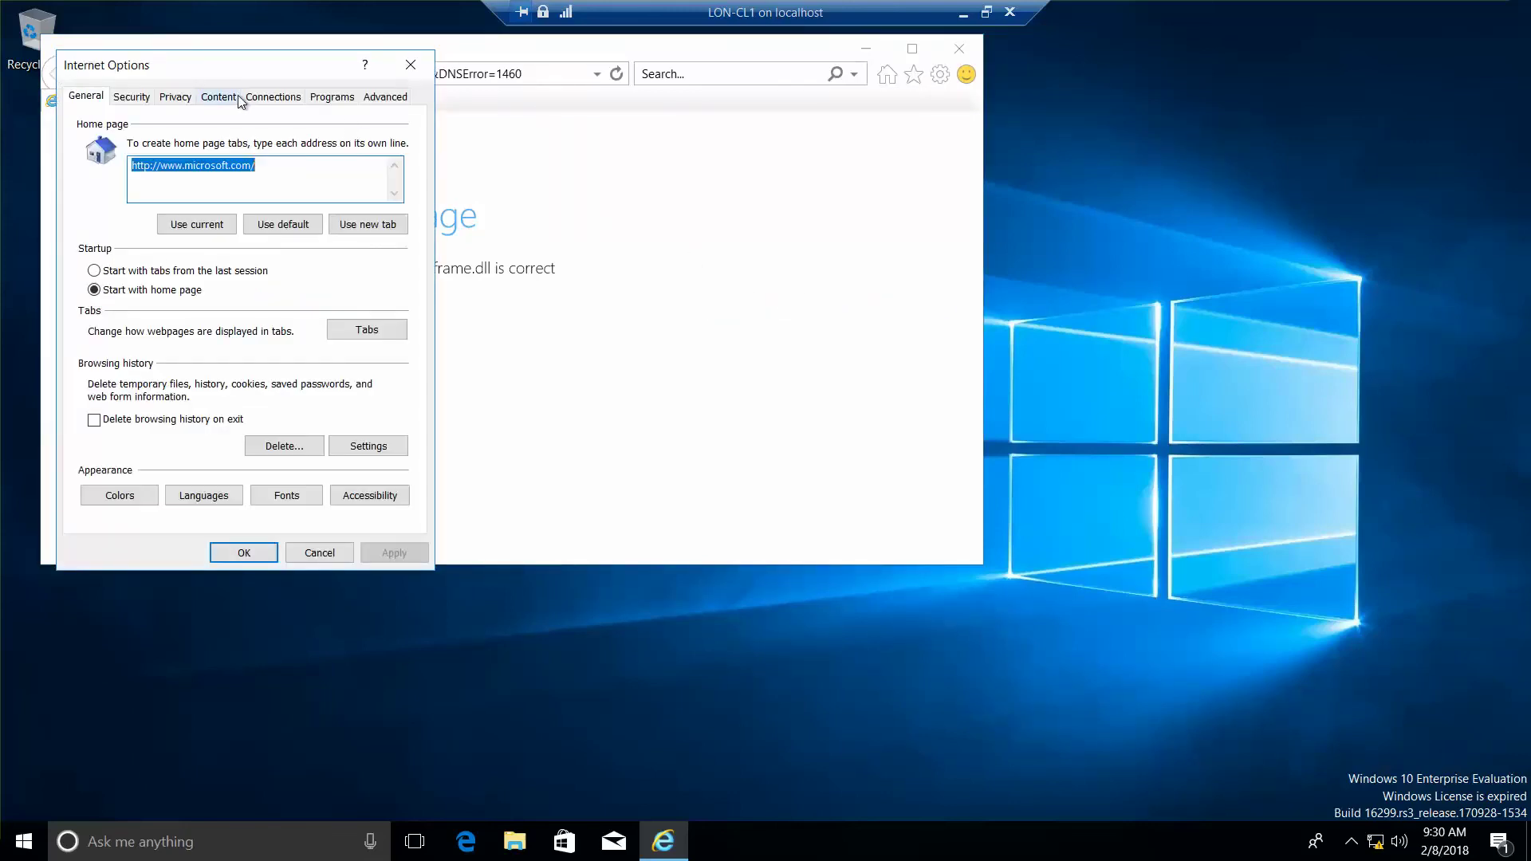
pyautogui.click(371, 103)
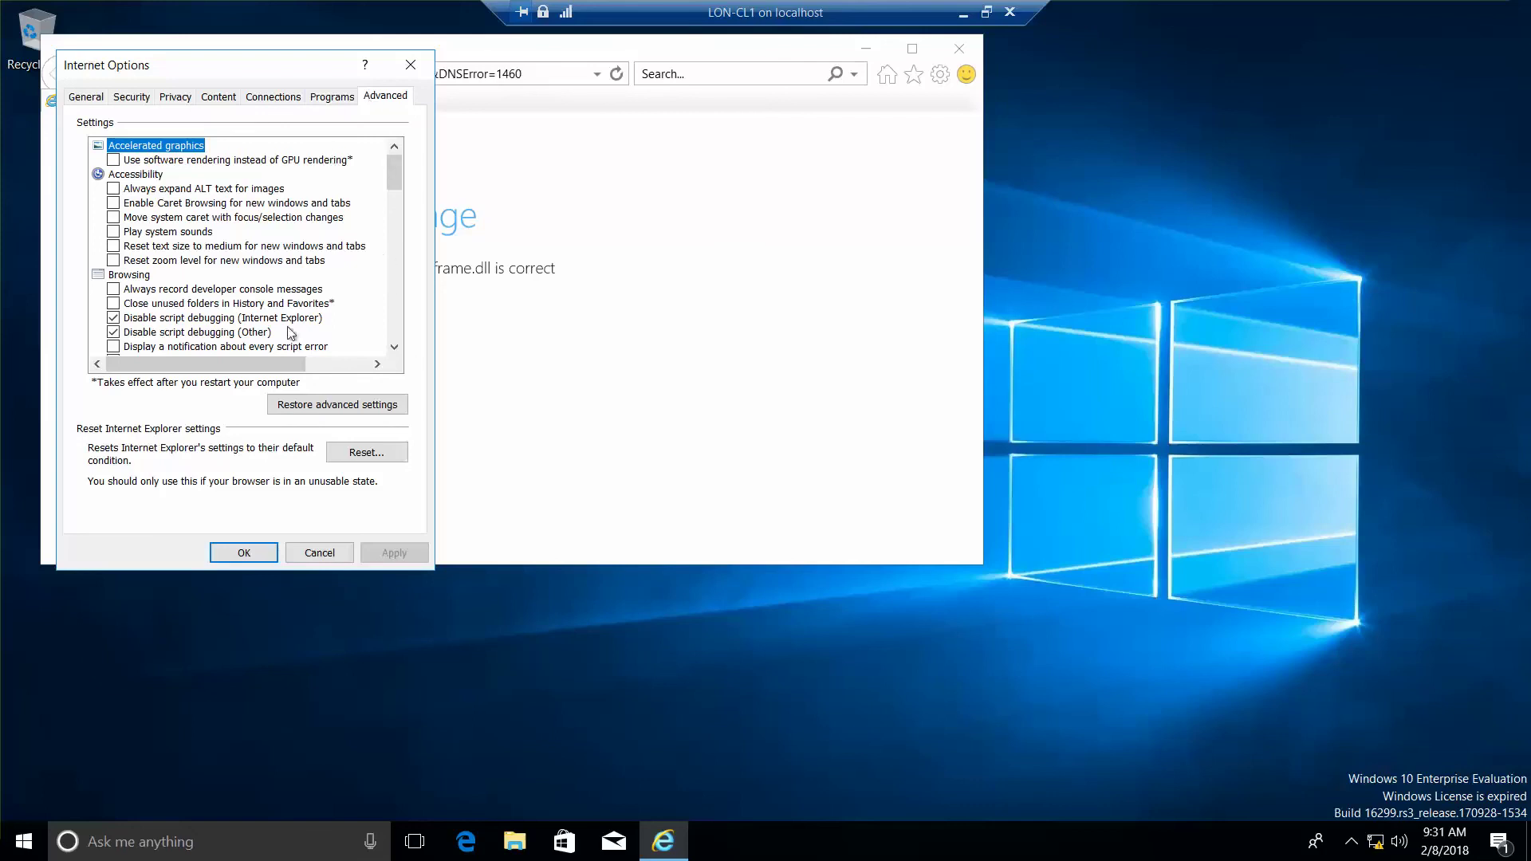
# - Untick Show friendly HTTP error messages and scroll through the advanced settings list
pyautogui.click(395, 345)
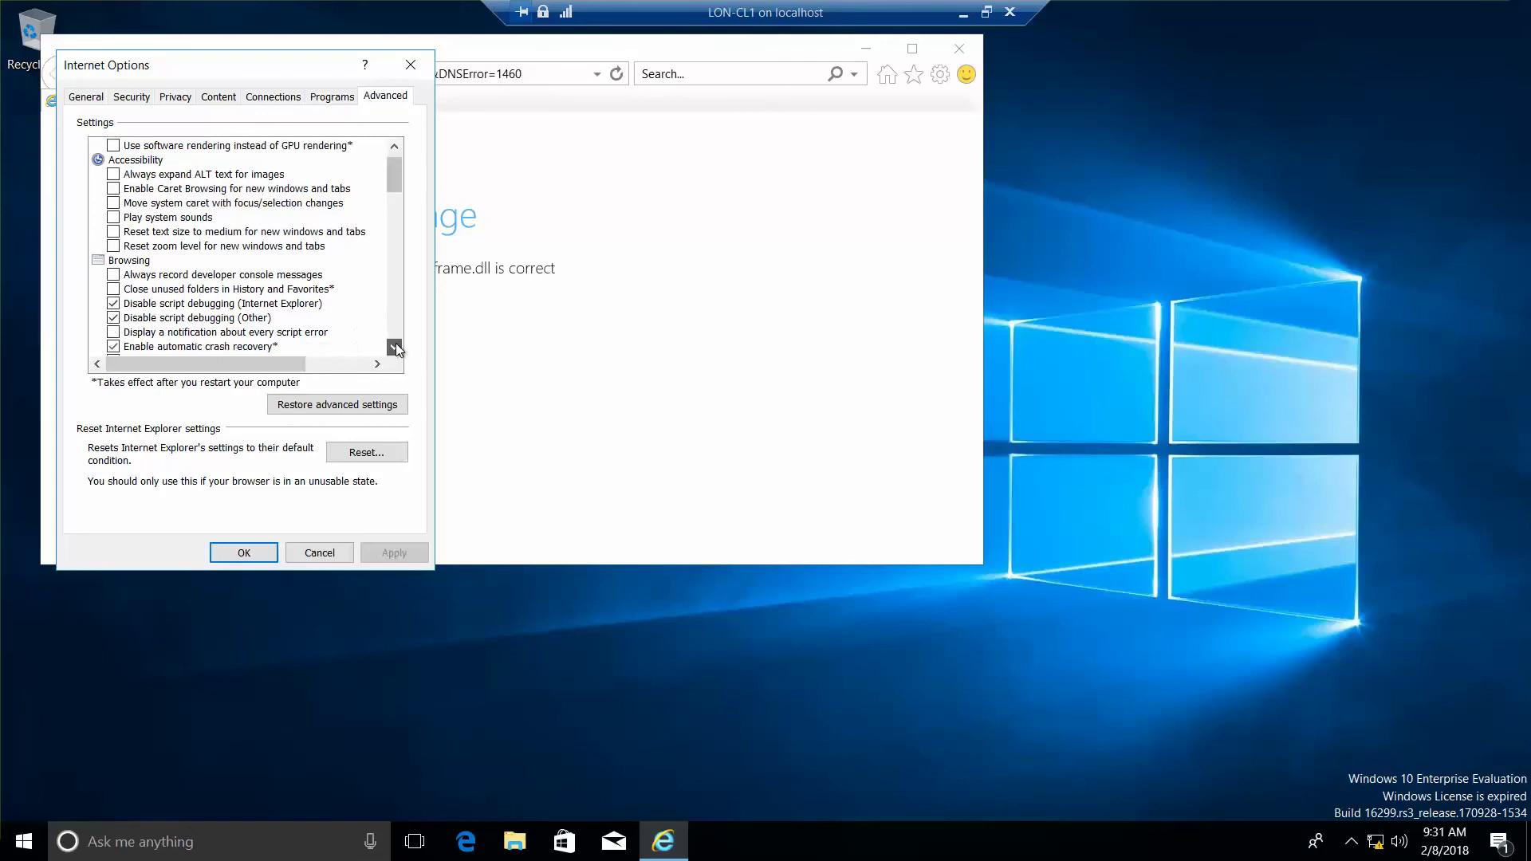
pyautogui.click(396, 345)
pyautogui.click(395, 345)
pyautogui.click(395, 346)
pyautogui.click(396, 346)
pyautogui.click(395, 345)
pyautogui.click(395, 346)
pyautogui.click(395, 345)
pyautogui.click(396, 345)
pyautogui.click(396, 345)
pyautogui.click(396, 346)
pyautogui.click(396, 346)
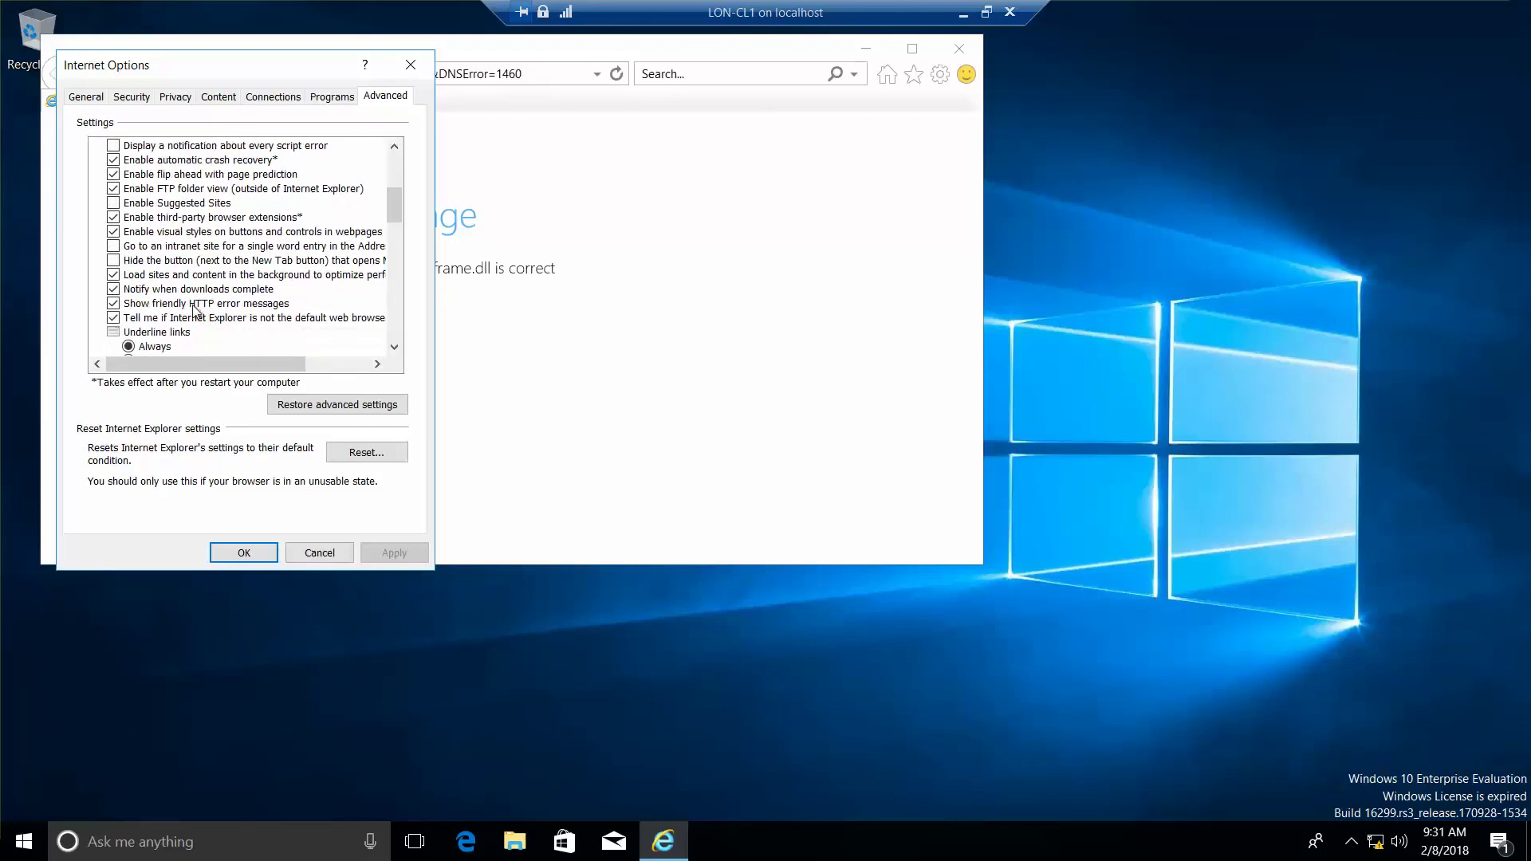
pyautogui.click(113, 303)
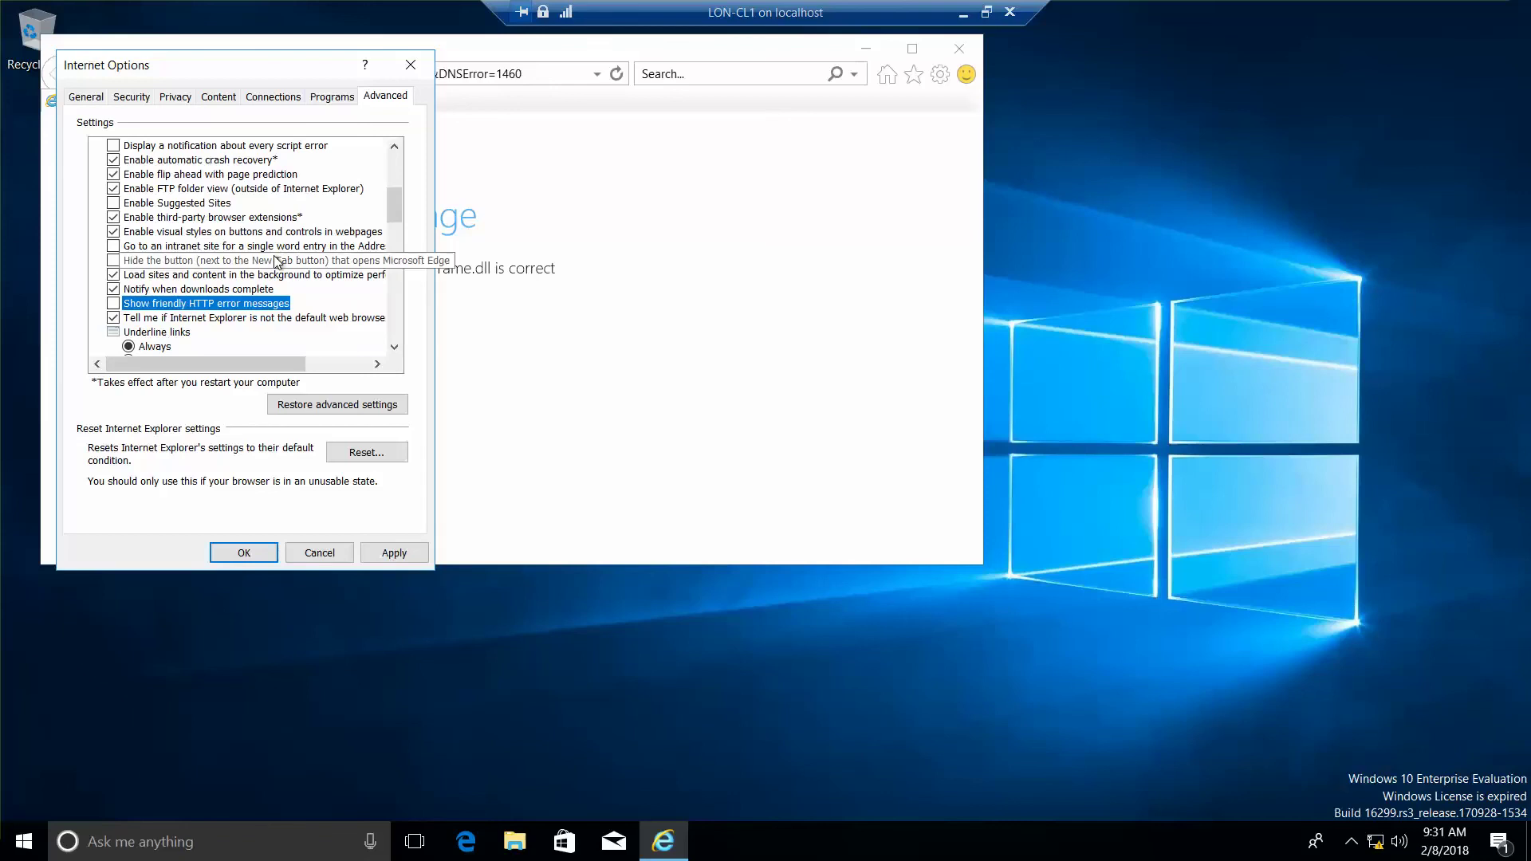
pyautogui.moveTo(398, 209); pyautogui.dragTo(407, 282)
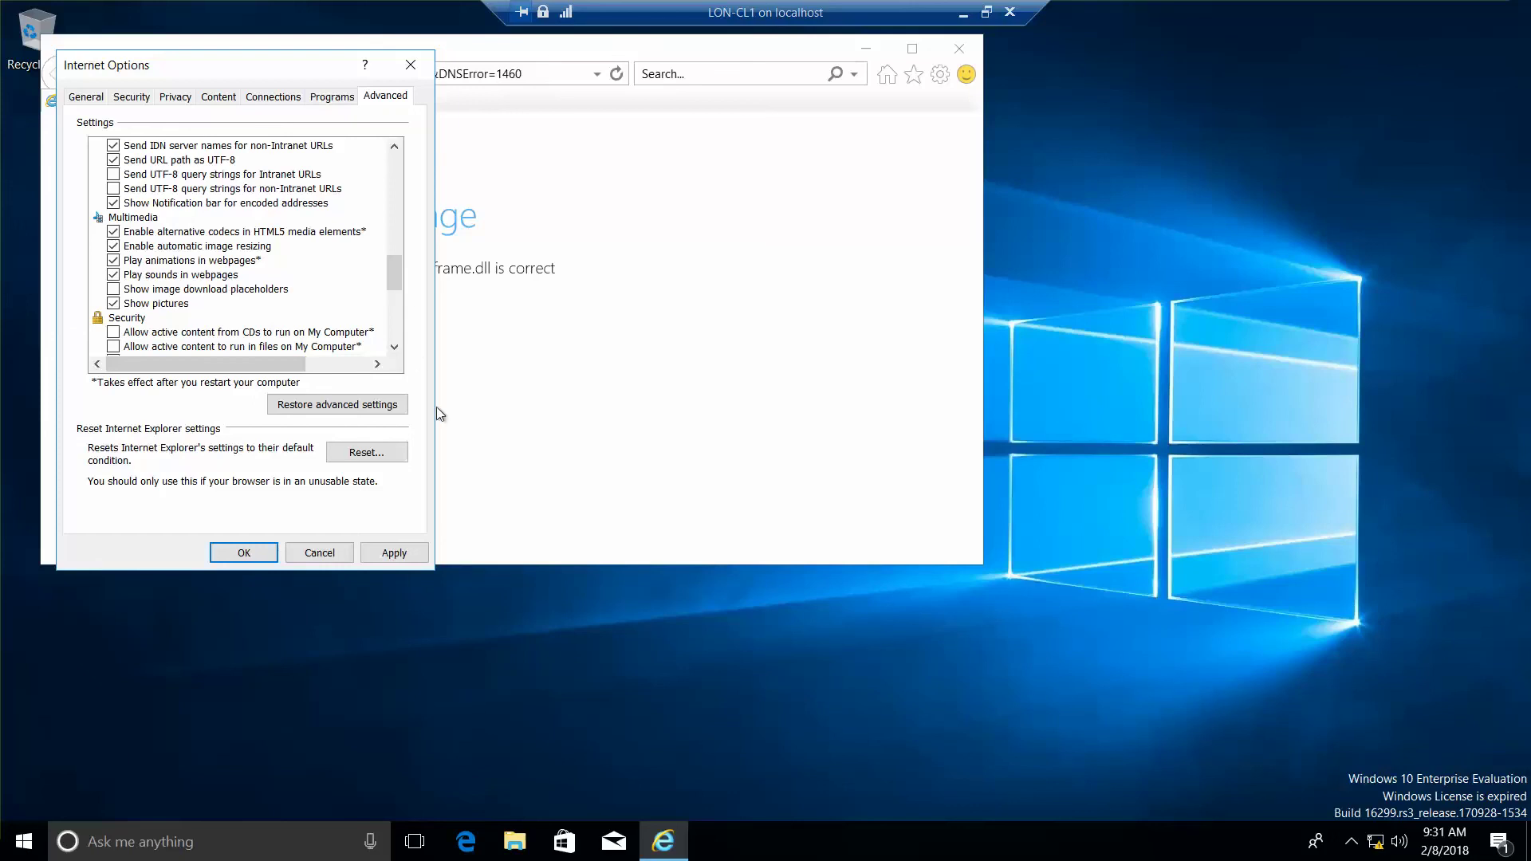
# - Reset all Internet Explorer settings to defaults, then close the browser
pyautogui.click(380, 451)
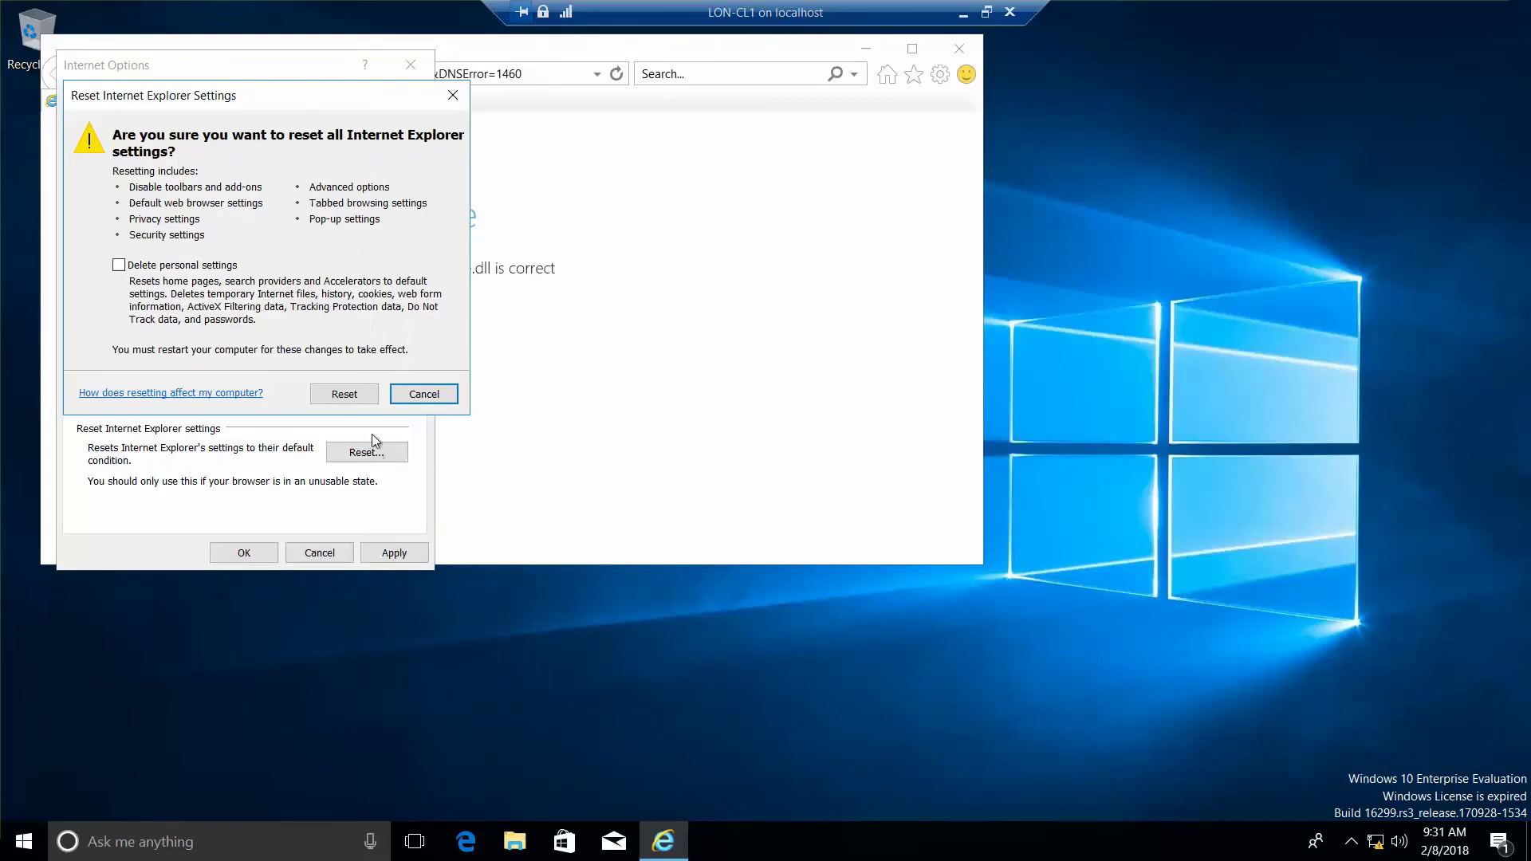
pyautogui.click(354, 402)
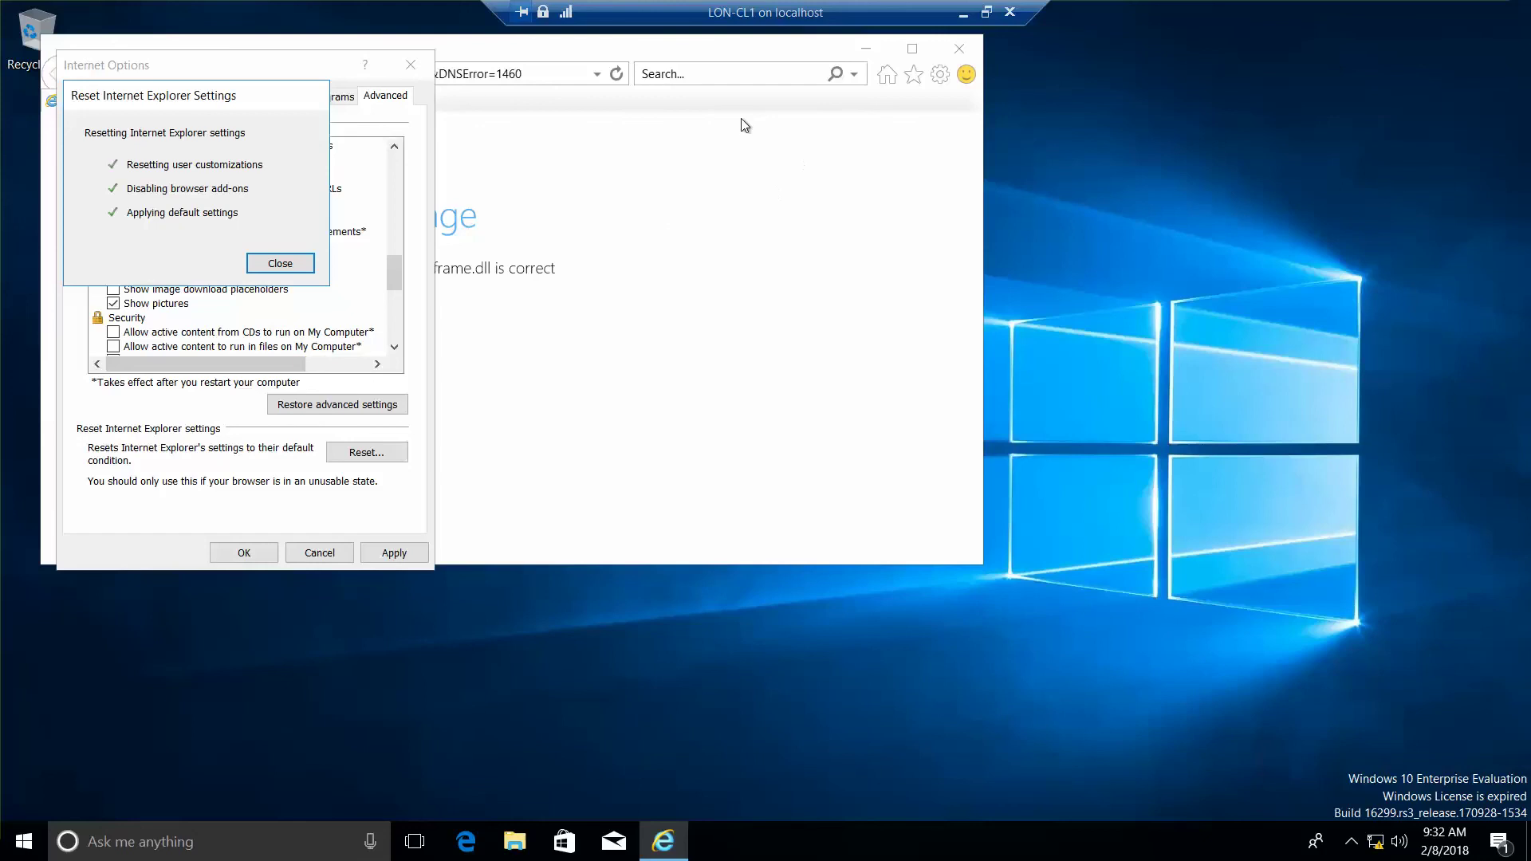
pyautogui.click(279, 263)
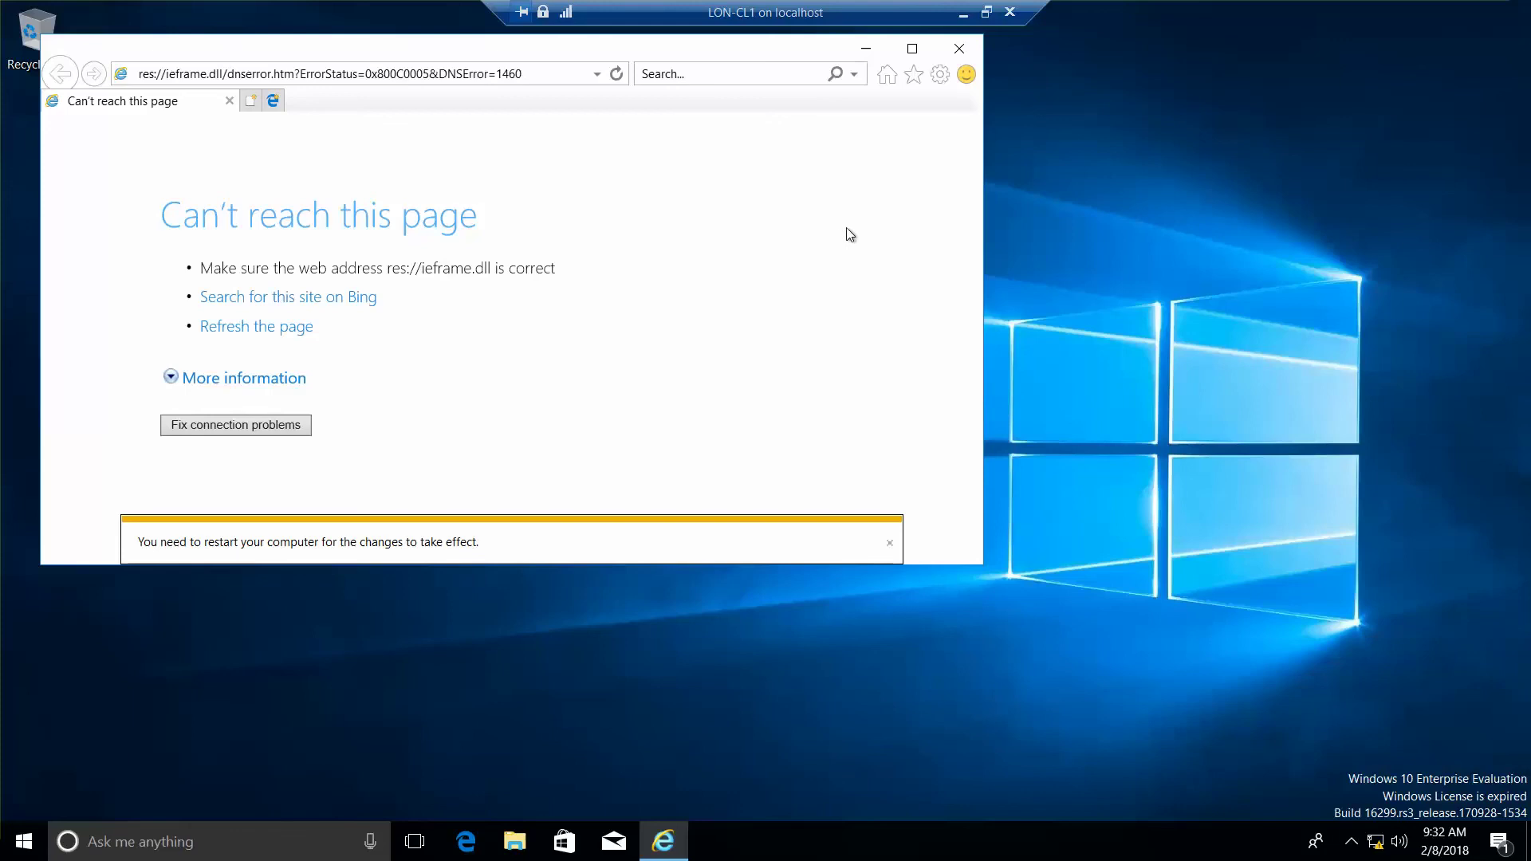
pyautogui.click(960, 49)
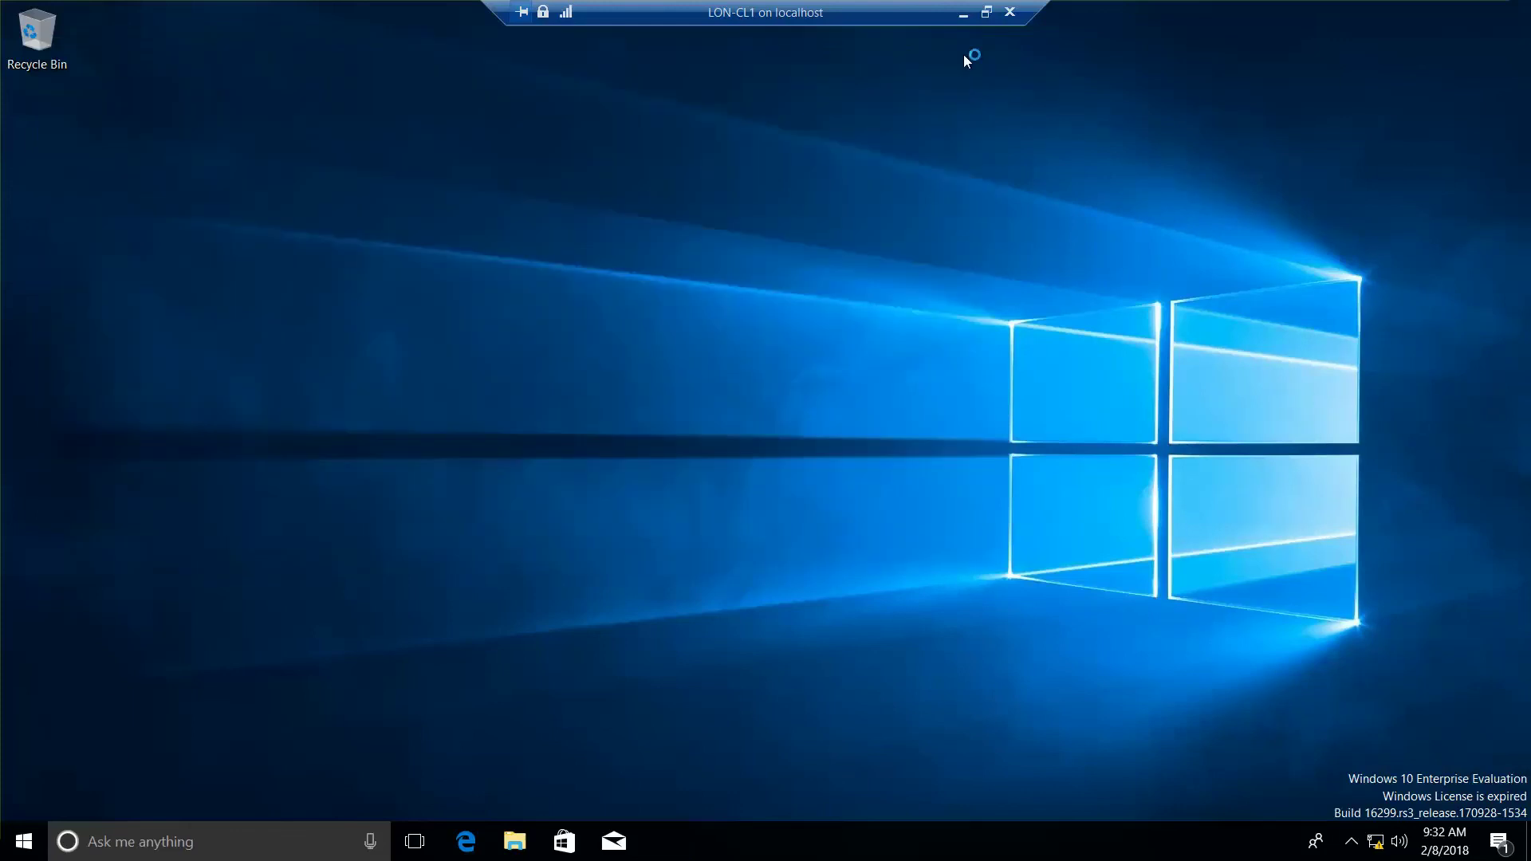